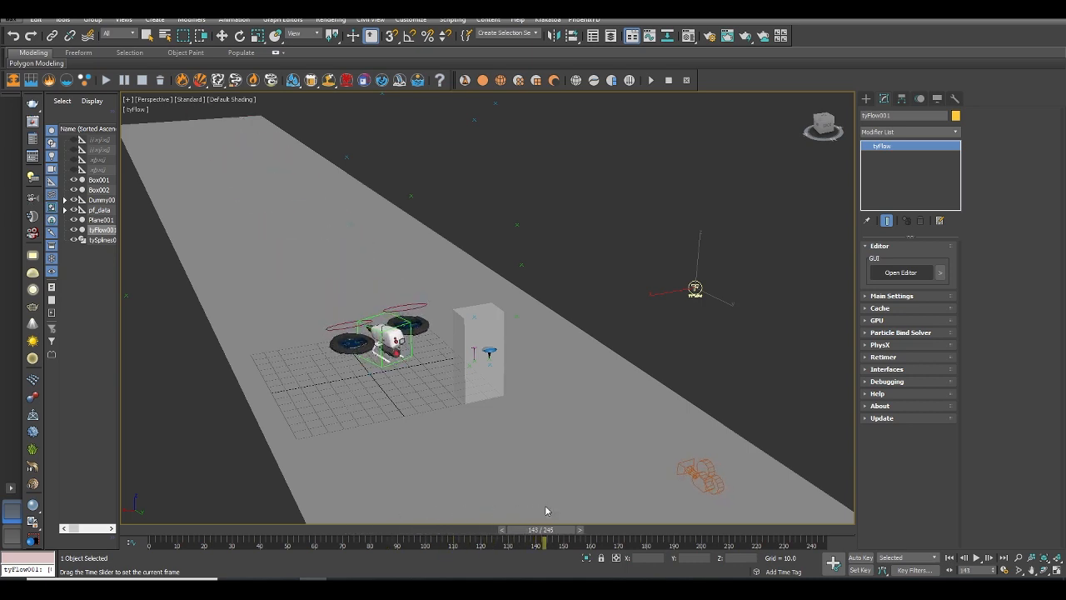
# - Open the tyFlow001 editor, show the Birth operator of Event_001 and narrow the editor window to uncover the drone
pyautogui.press('w')
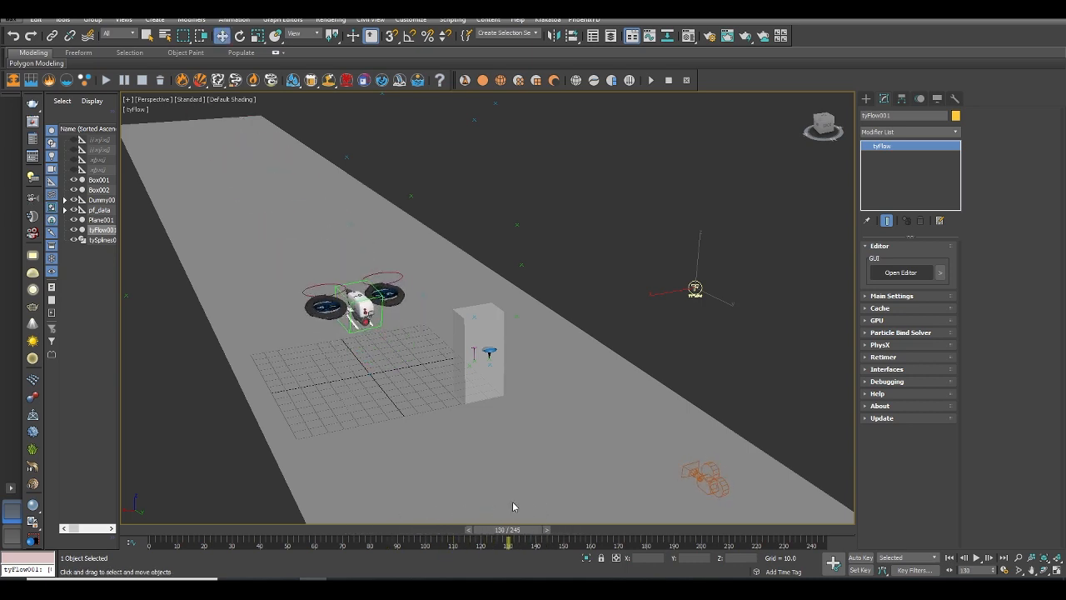
pyautogui.moveTo(605, 324); pyautogui.dragTo(622, 350, button='middle')
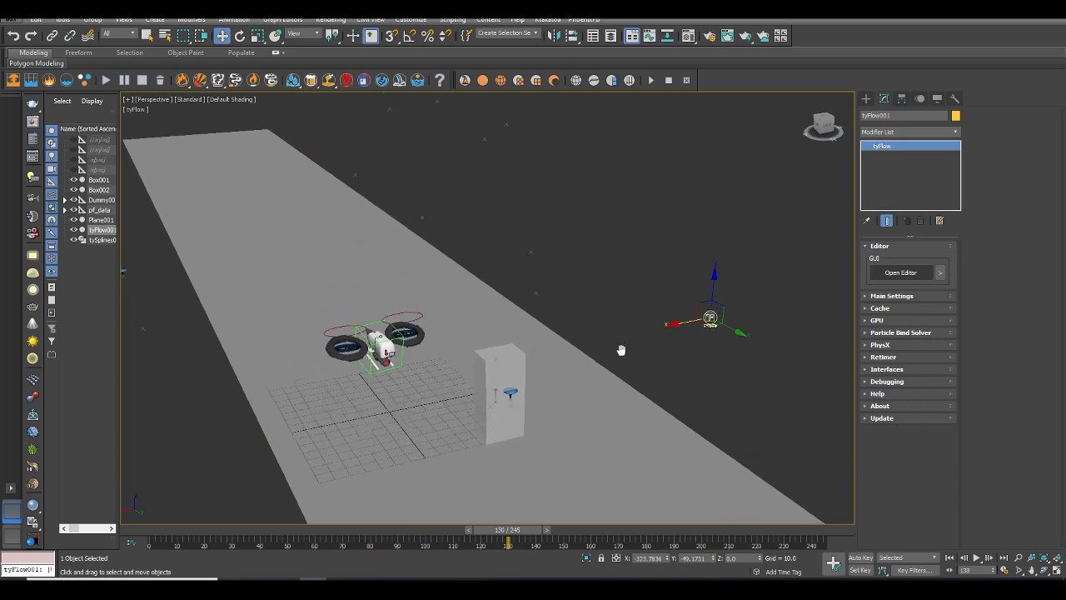
pyautogui.scroll(5, 537, 376)
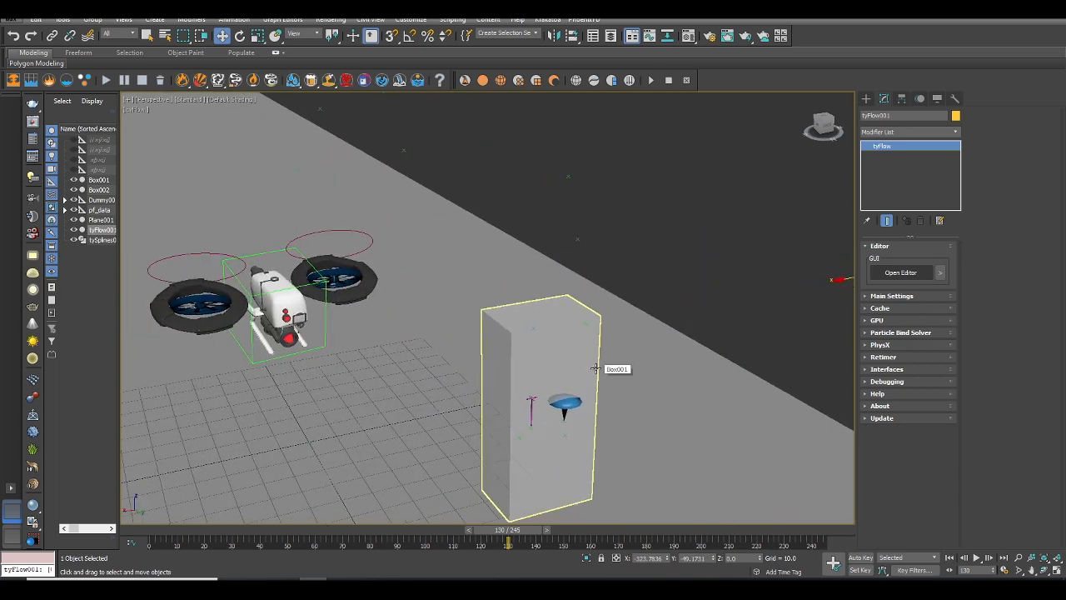
pyautogui.moveTo(559, 389); pyautogui.dragTo(491, 384, button='middle')
pyautogui.scroll(-4, 502, 374)
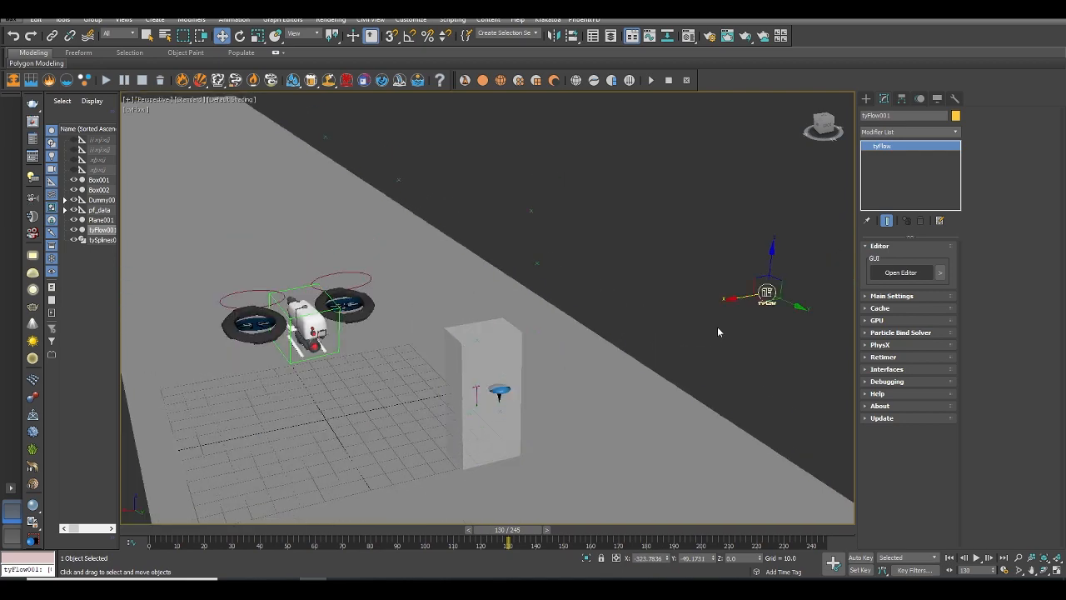
pyautogui.click(901, 273)
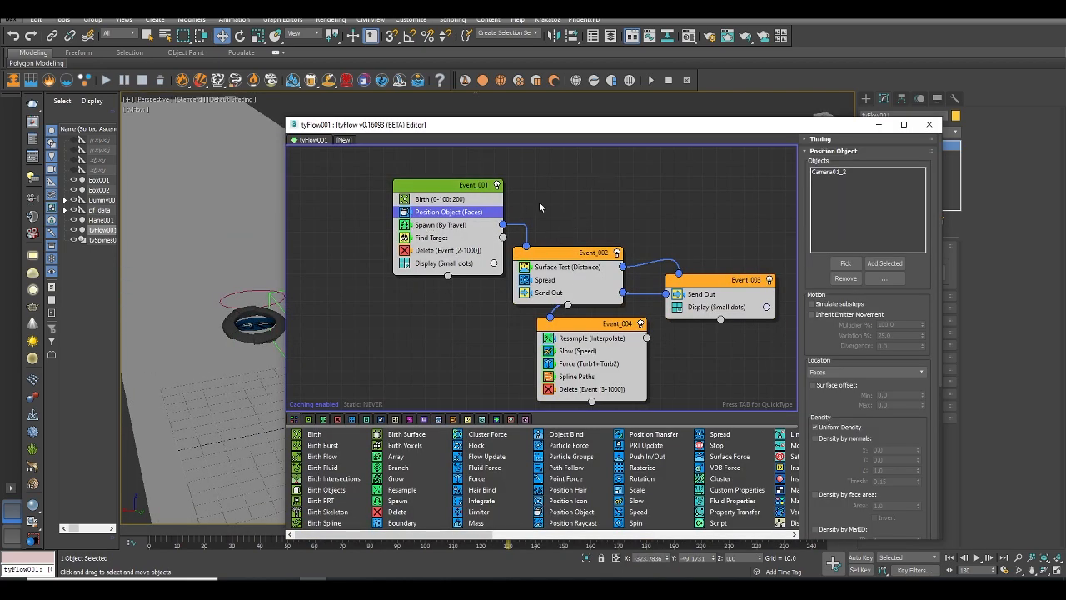
pyautogui.click(457, 202)
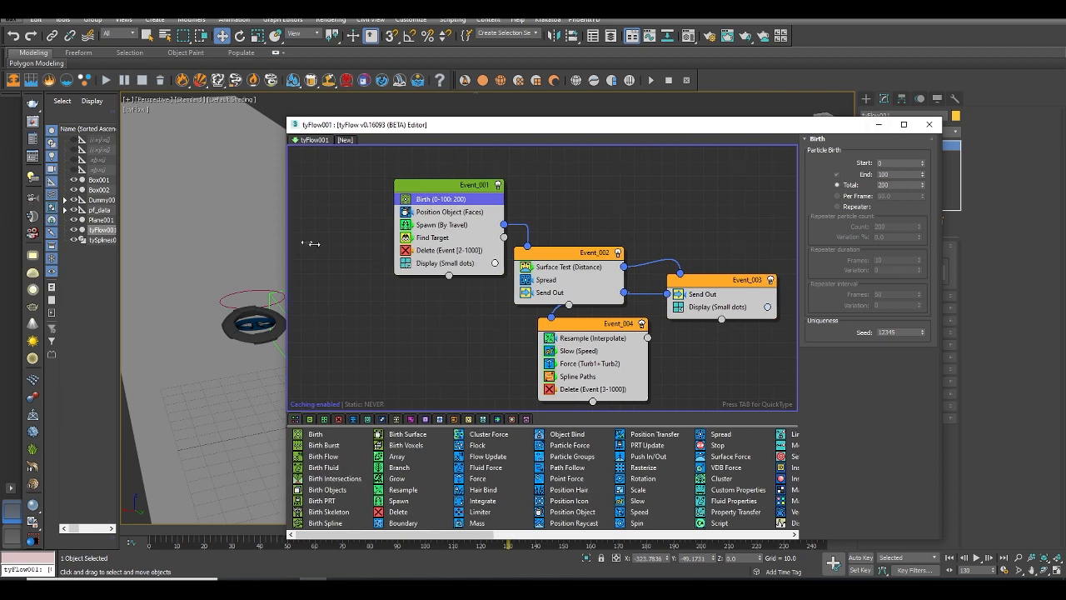
pyautogui.moveTo(287, 240); pyautogui.dragTo(596, 239)
# - Scrub the animation to frame 209, place the editor window clear of the drone and view the drone above the pillar up close
pyautogui.scroll(-3, 525, 441)
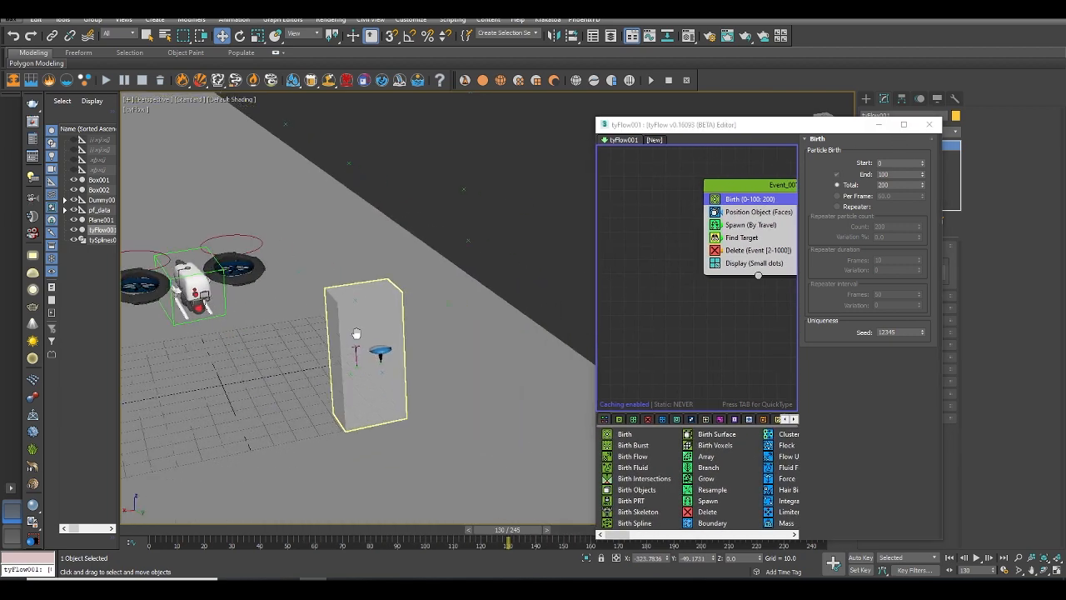
pyautogui.moveTo(502, 531); pyautogui.dragTo(714, 535)
pyautogui.press('w')
pyautogui.moveTo(766, 124); pyautogui.dragTo(877, 82)
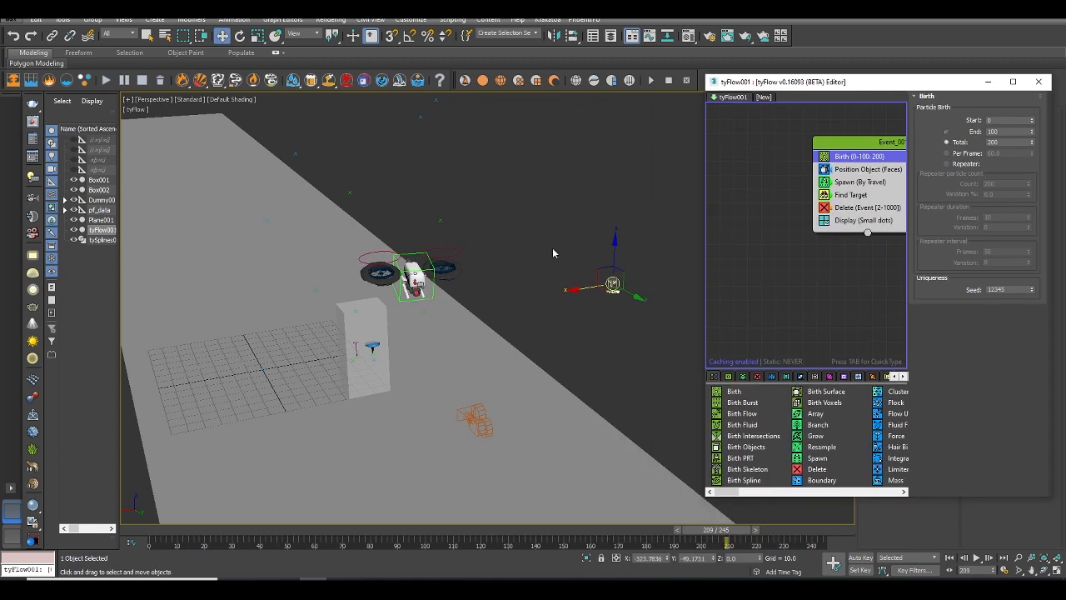
pyautogui.scroll(3, 522, 269)
pyautogui.keyDown('alt'); pyautogui.moveTo(483, 295); pyautogui.dragTo(638, 467, button='middle'); pyautogui.keyUp('alt')
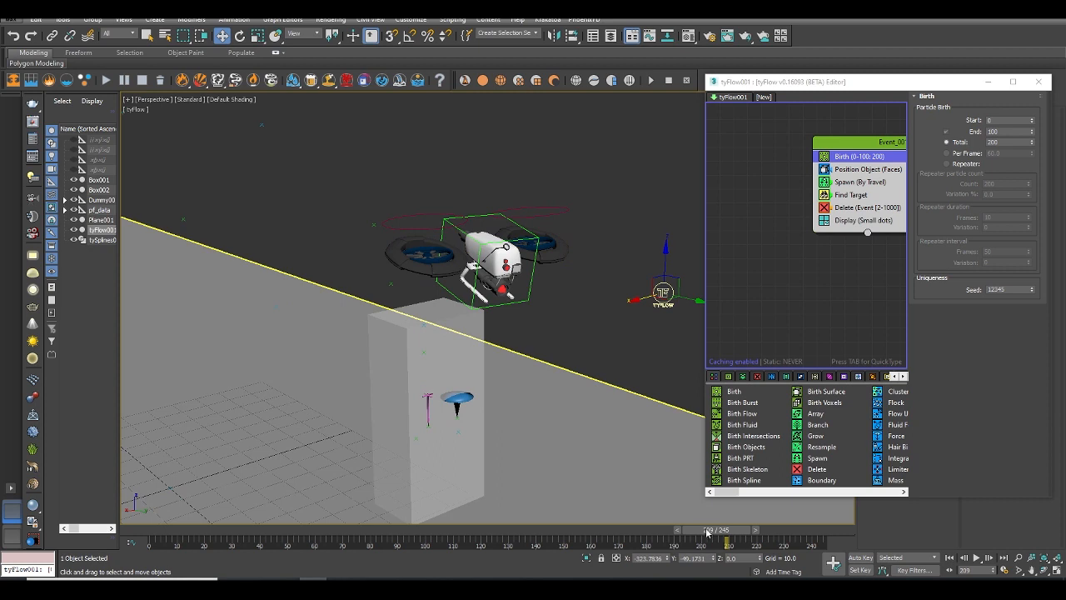
# - Set the Birth operator's Start to 210 and End to 218 to match the drone's motion, and minimize the tyFlow editor
pyautogui.moveTo(707, 531)
pyautogui.mouseDown()
pyautogui.moveTo(697, 538)
pyautogui.moveTo(720, 536)
pyautogui.mouseUp()
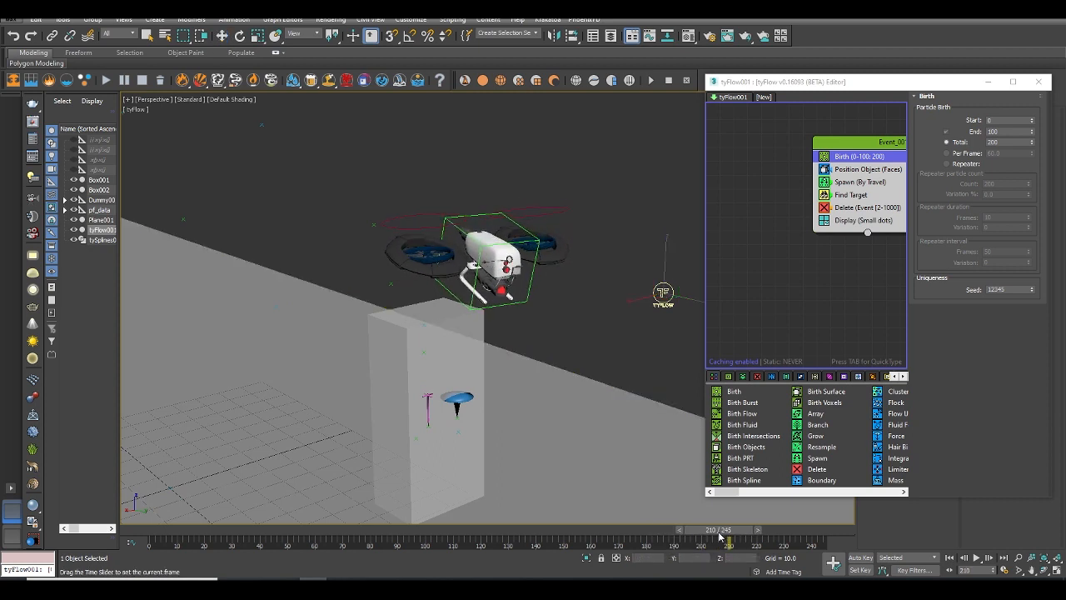
pyautogui.press('w')
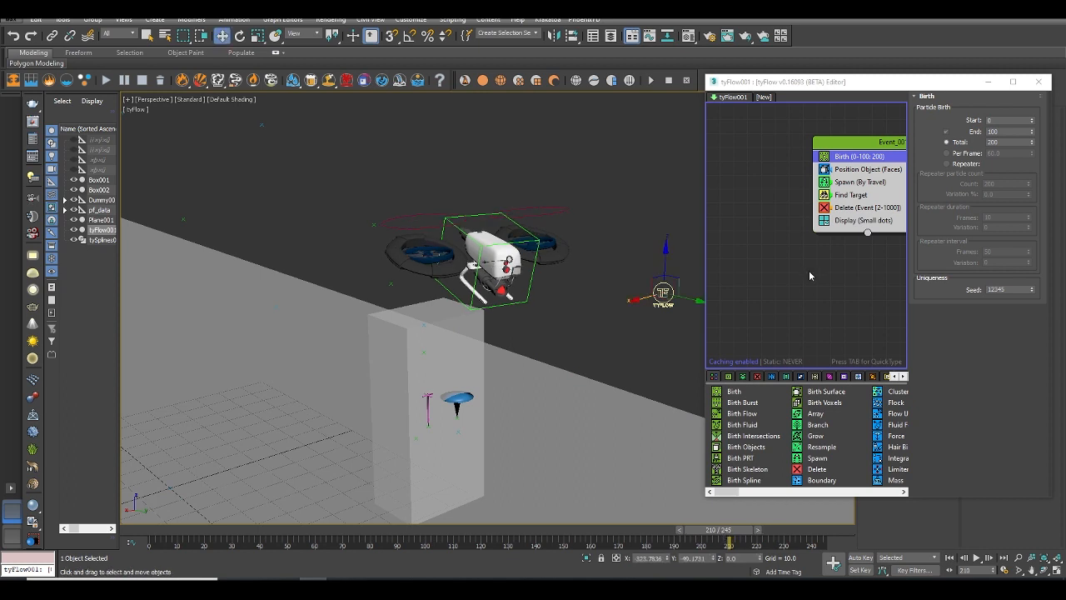
pyautogui.moveTo(753, 533); pyautogui.dragTo(743, 536)
pyautogui.press('w')
pyautogui.doubleClick(992, 121)
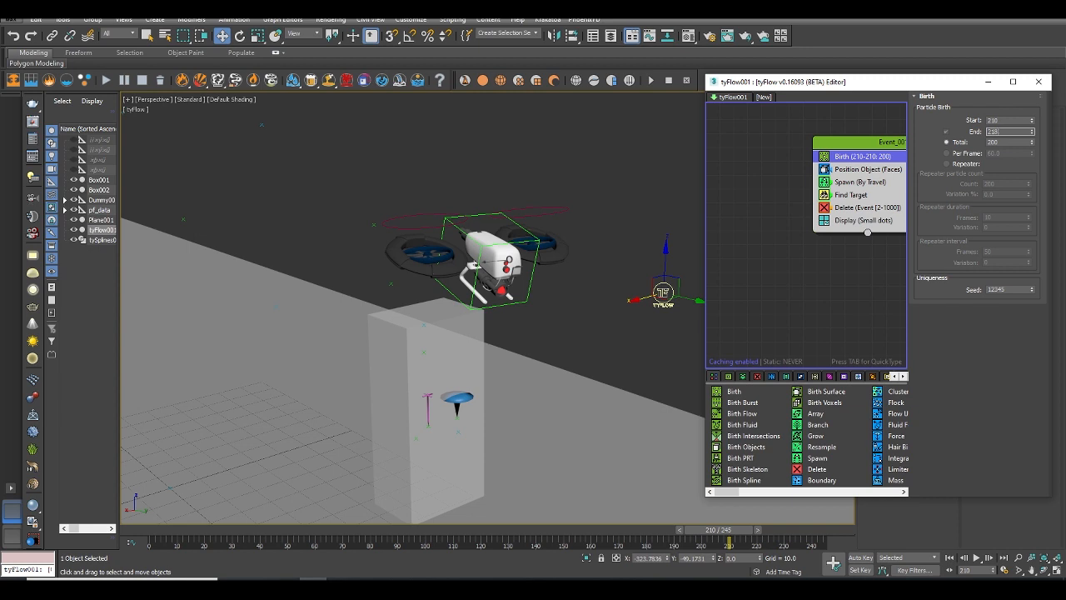
pyautogui.moveTo(737, 534)
pyautogui.mouseDown()
pyautogui.moveTo(757, 534)
pyautogui.moveTo(726, 537)
pyautogui.mouseUp()
pyautogui.press('w')
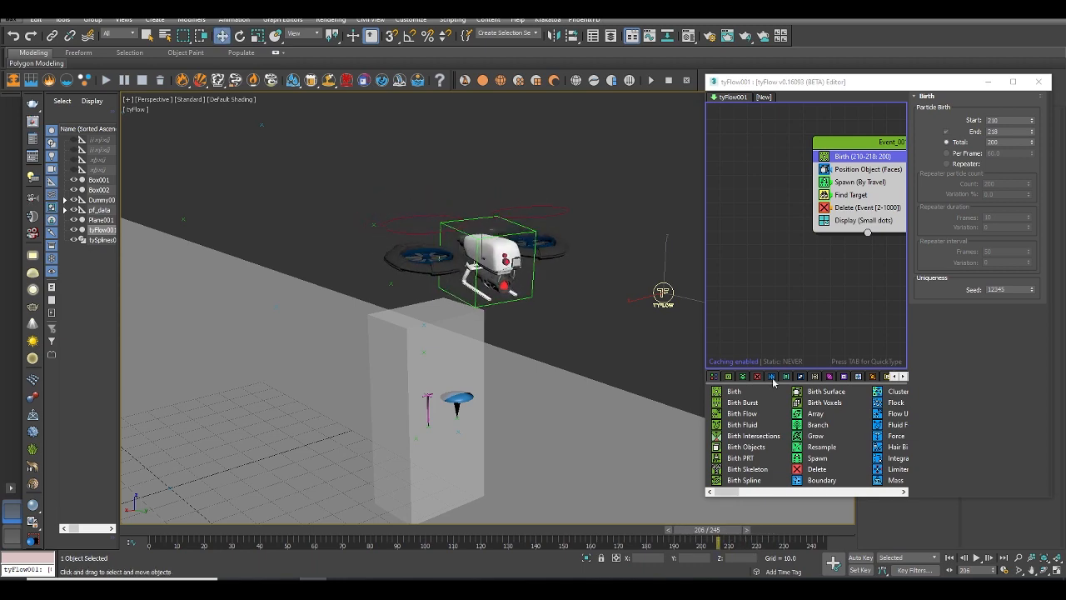
pyautogui.keyDown('alt'); pyautogui.moveTo(590, 305); pyautogui.dragTo(558, 313, button='middle'); pyautogui.keyUp('alt')
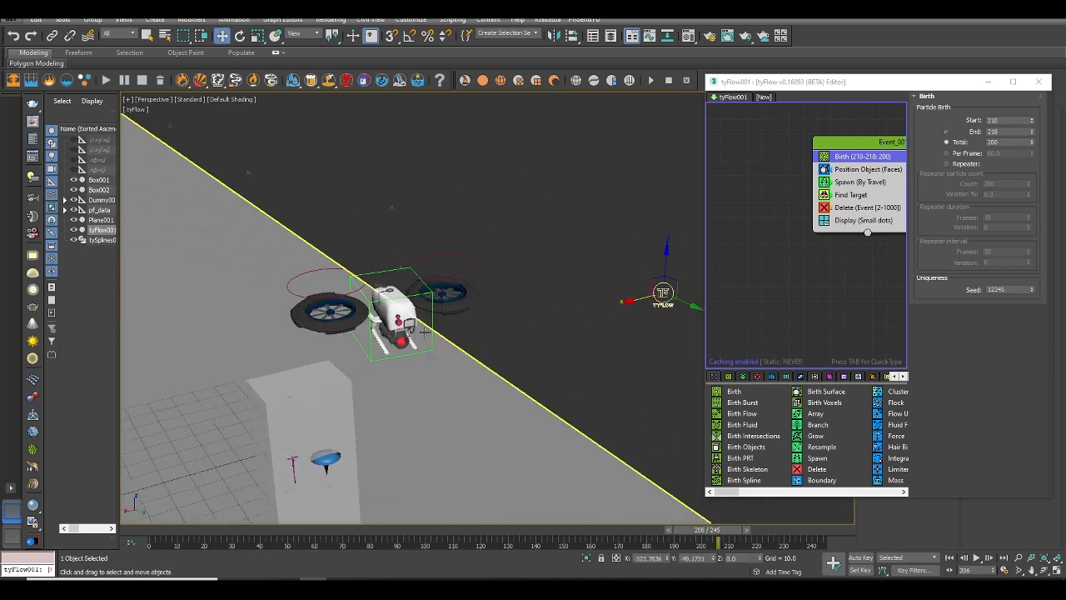
pyautogui.click(990, 82)
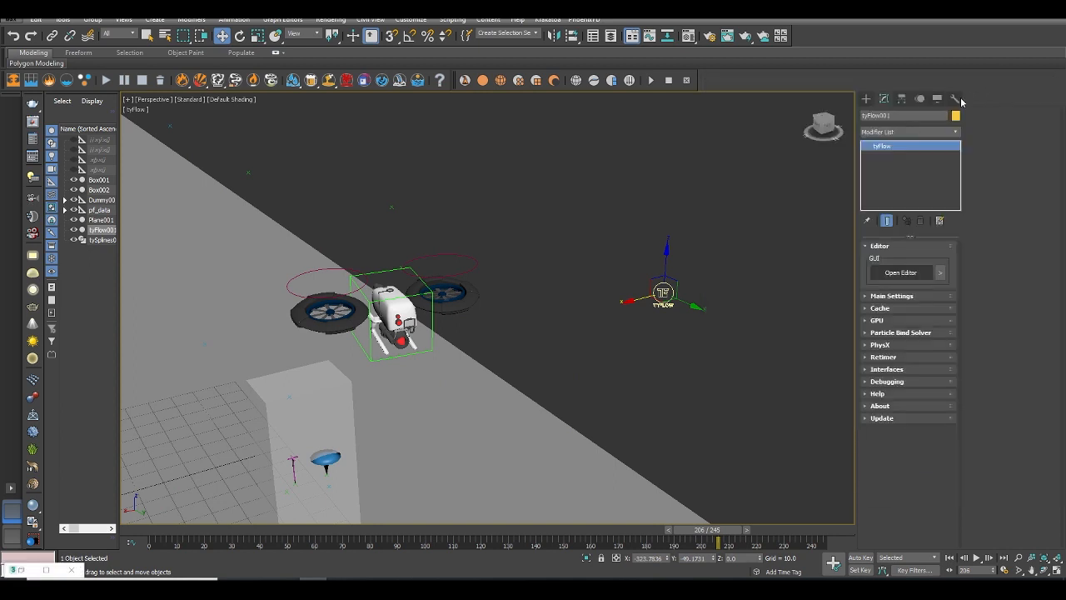
pyautogui.click(867, 99)
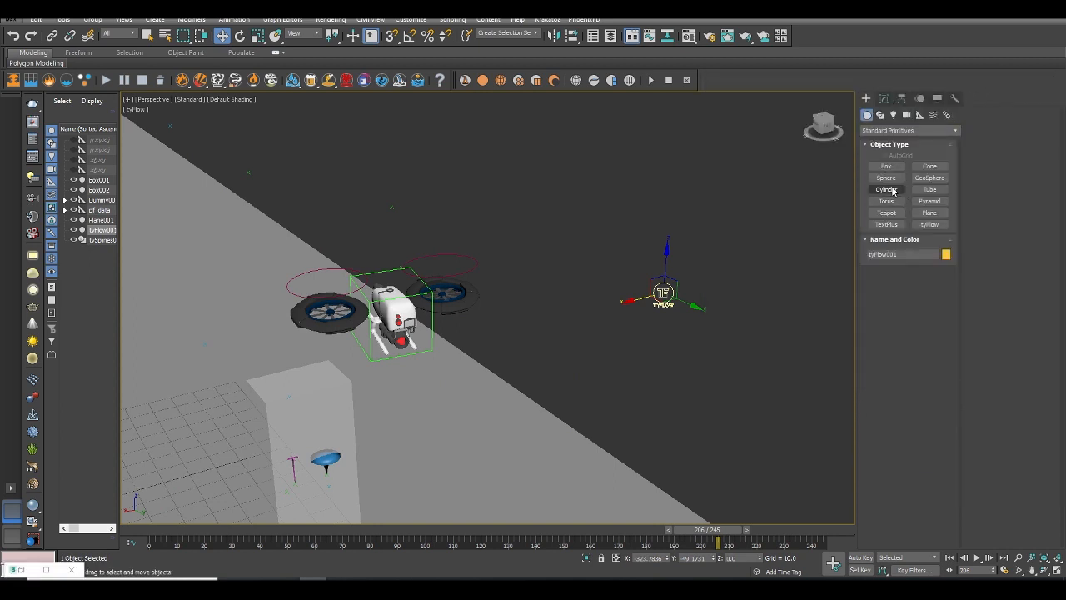
pyautogui.click(885, 167)
pyautogui.moveTo(669, 400); pyautogui.dragTo(538, 264, button='middle')
pyautogui.scroll(-4, 657, 309)
pyautogui.moveTo(666, 324); pyautogui.dragTo(614, 286, button='middle')
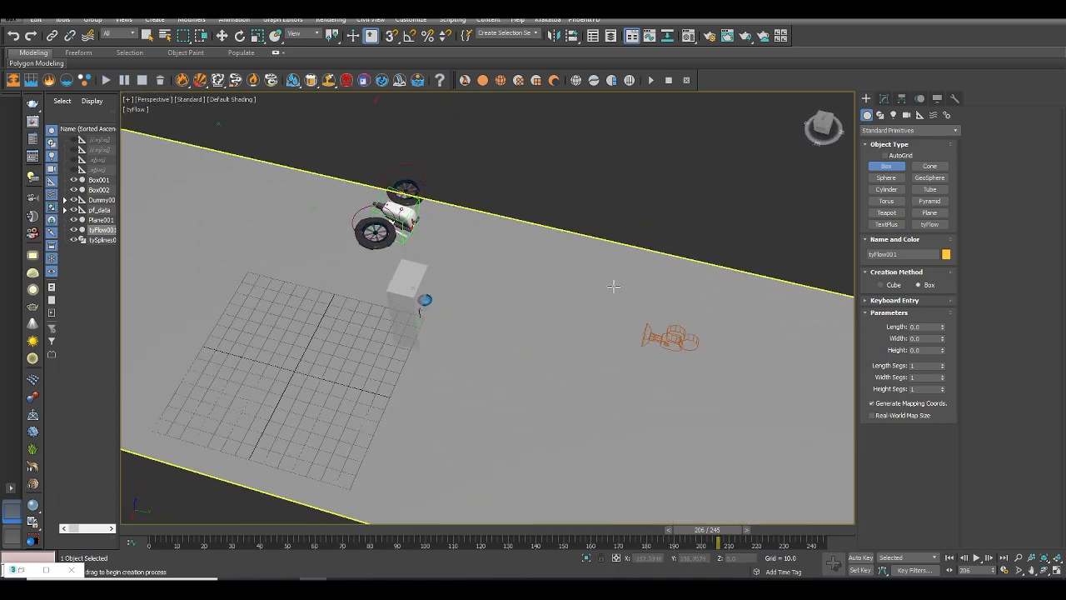
pyautogui.rightClick(614, 286)
# - Clone the pillar box as a copy farther along the Y axis of the ground plane, at about Y 342
pyautogui.click(403, 288)
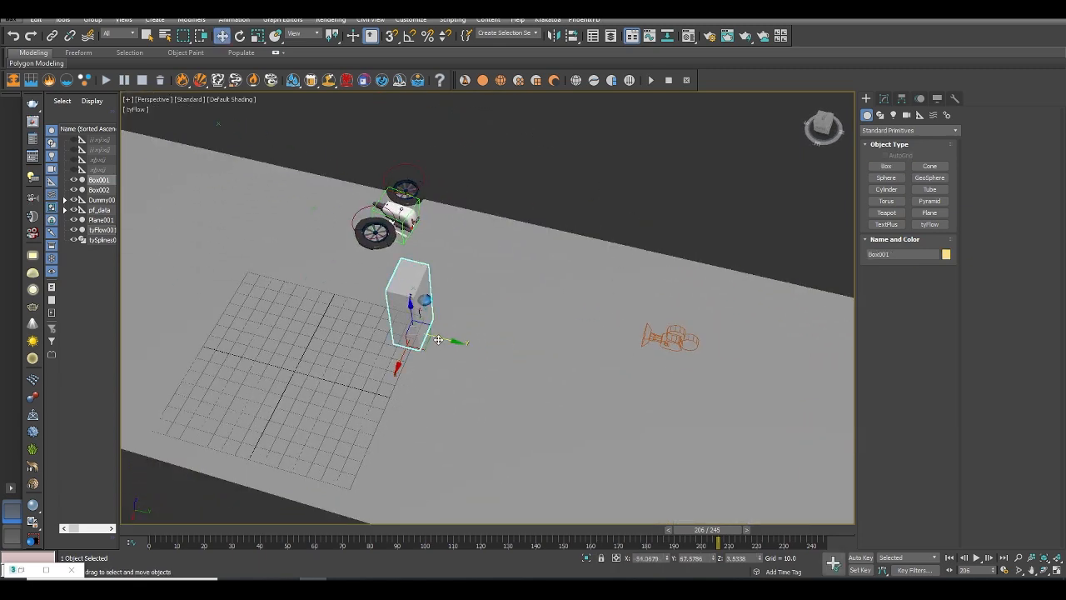
pyautogui.keyDown('shift'); pyautogui.moveTo(439, 340); pyautogui.dragTo(846, 447); pyautogui.keyUp('shift')
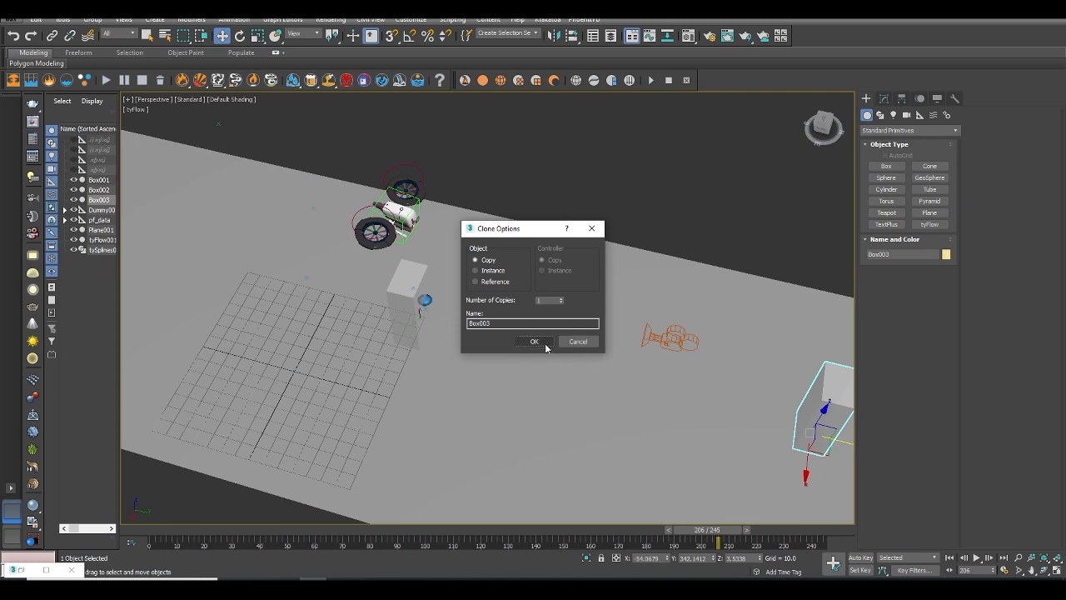
pyautogui.click(549, 345)
# - Reposition the copied pillar on the ground plane in front of the drone, at about X -83, Y 334
pyautogui.keyDown('alt'); pyautogui.moveTo(750, 398); pyautogui.dragTo(661, 355, button='middle'); pyautogui.keyUp('alt')
pyautogui.moveTo(787, 402); pyautogui.dragTo(654, 400, button='middle')
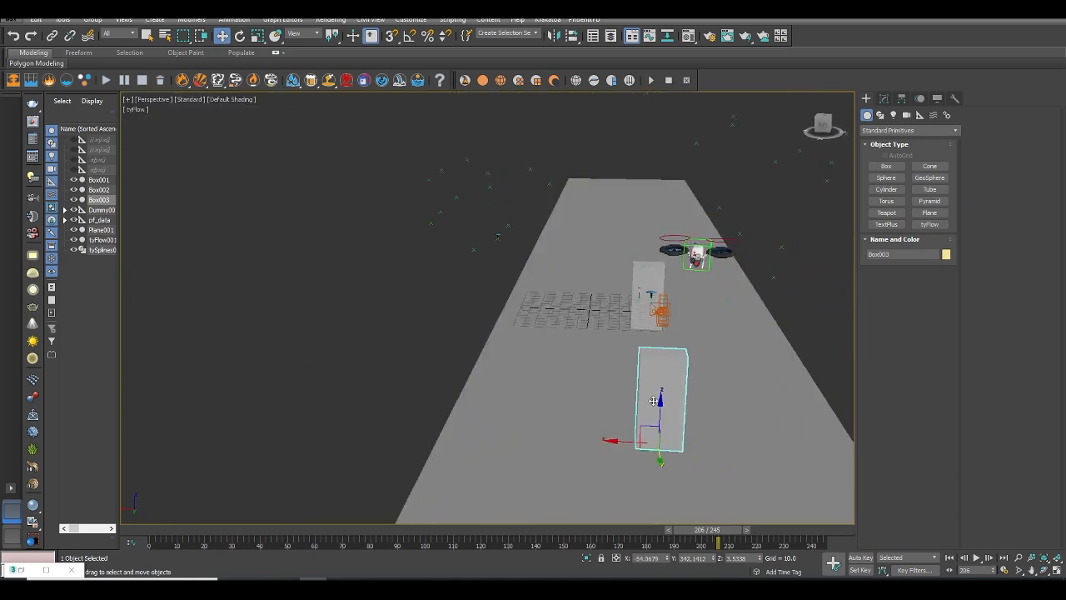
pyautogui.moveTo(635, 429); pyautogui.dragTo(674, 294)
pyautogui.scroll(2, 674, 293)
pyautogui.keyDown('alt'); pyautogui.moveTo(702, 288); pyautogui.dragTo(645, 298, button='middle'); pyautogui.keyUp('alt')
pyautogui.press('t')
pyautogui.press('z')
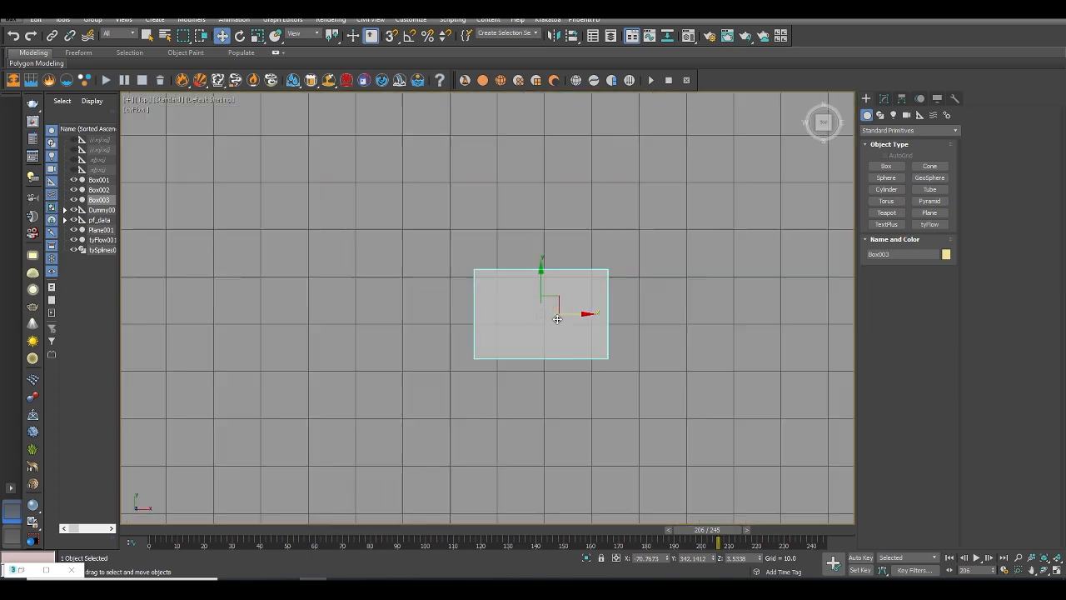
pyautogui.scroll(-4, 557, 319)
pyautogui.moveTo(560, 320); pyautogui.dragTo(576, 191)
pyautogui.scroll(-4, 570, 363)
pyautogui.press('p')
pyautogui.keyDown('alt'); pyautogui.moveTo(581, 350); pyautogui.dragTo(498, 269, button='middle'); pyautogui.keyUp('alt')
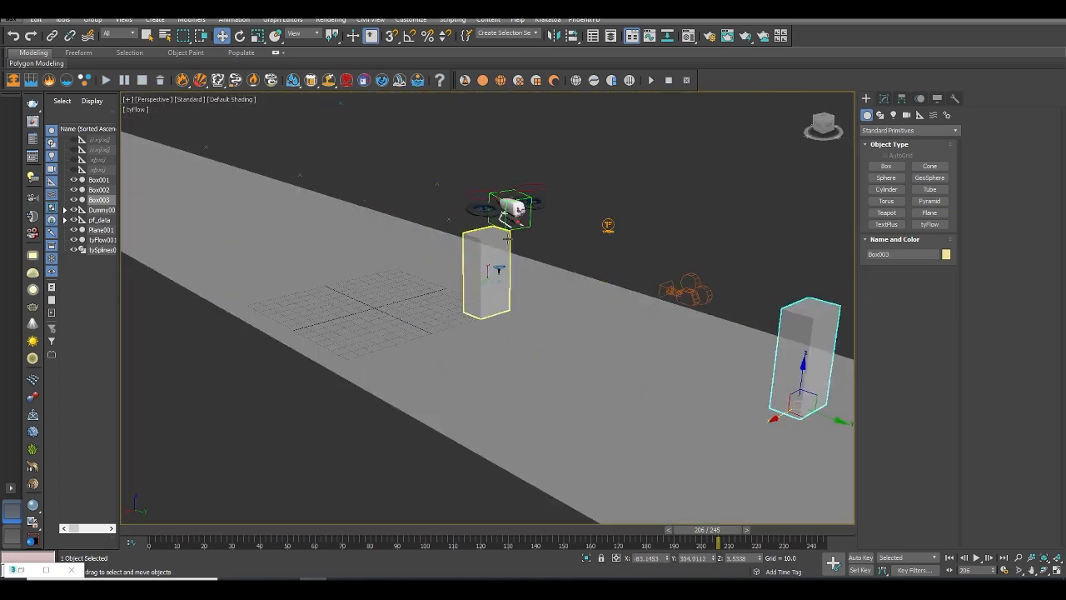
# - Create a small sphere beside the original pillar and align it to the drone's body
pyautogui.scroll(3, 530, 209)
pyautogui.scroll(-5, 530, 209)
pyautogui.click(541, 210)
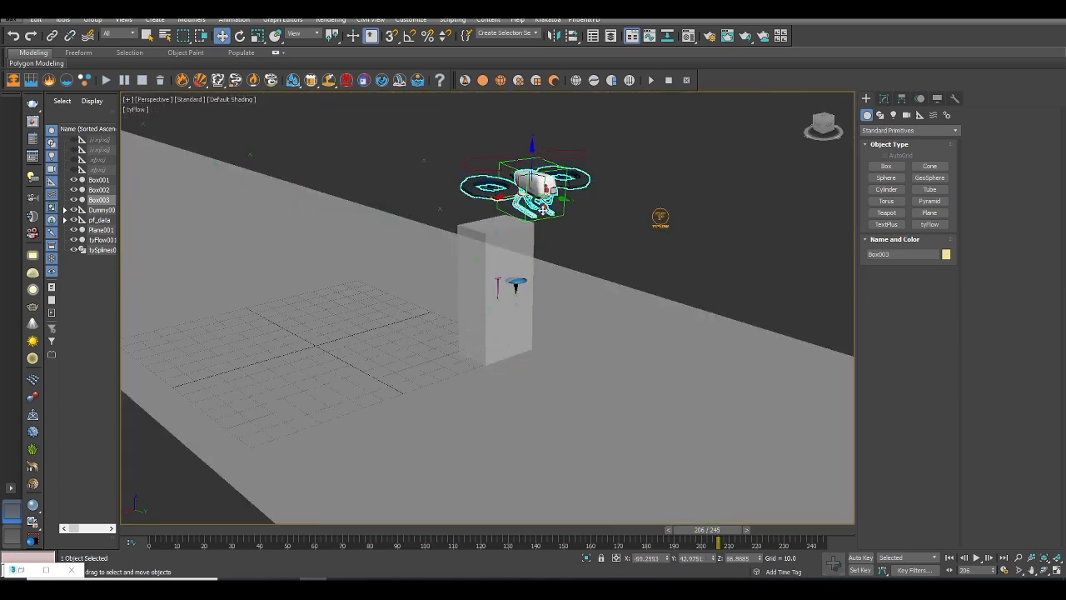
pyautogui.scroll(3, 542, 210)
pyautogui.moveTo(541, 210); pyautogui.dragTo(583, 261, button='middle')
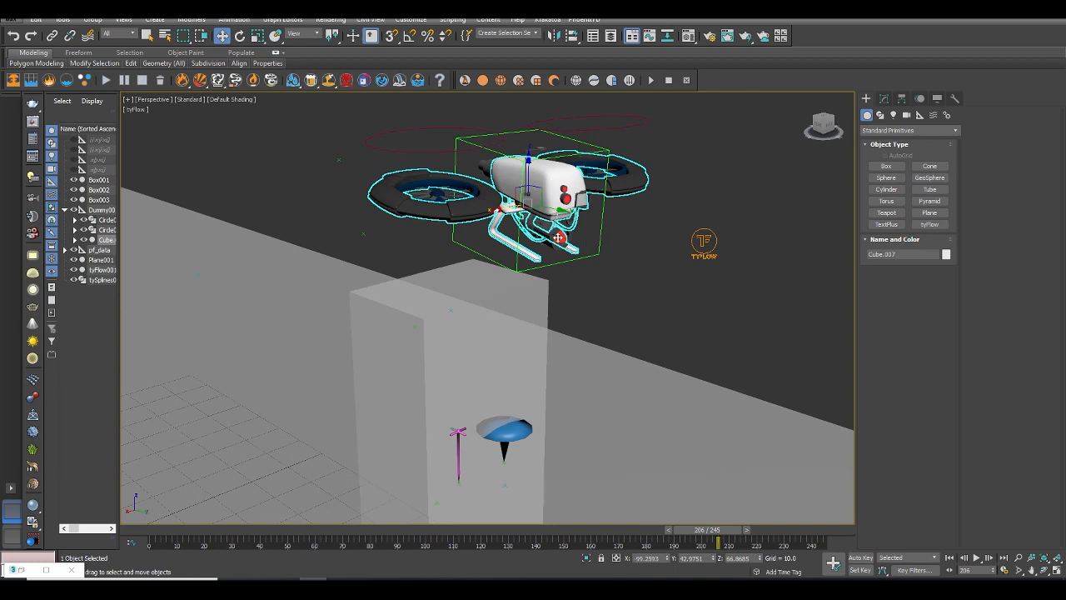
pyautogui.moveTo(555, 243)
pyautogui.keyDown('alt'); pyautogui.mouseDown(button='middle')
pyautogui.moveTo(517, 250)
pyautogui.moveTo(574, 242)
pyautogui.moveTo(565, 239)
pyautogui.mouseUp(button='middle'); pyautogui.keyUp('alt')
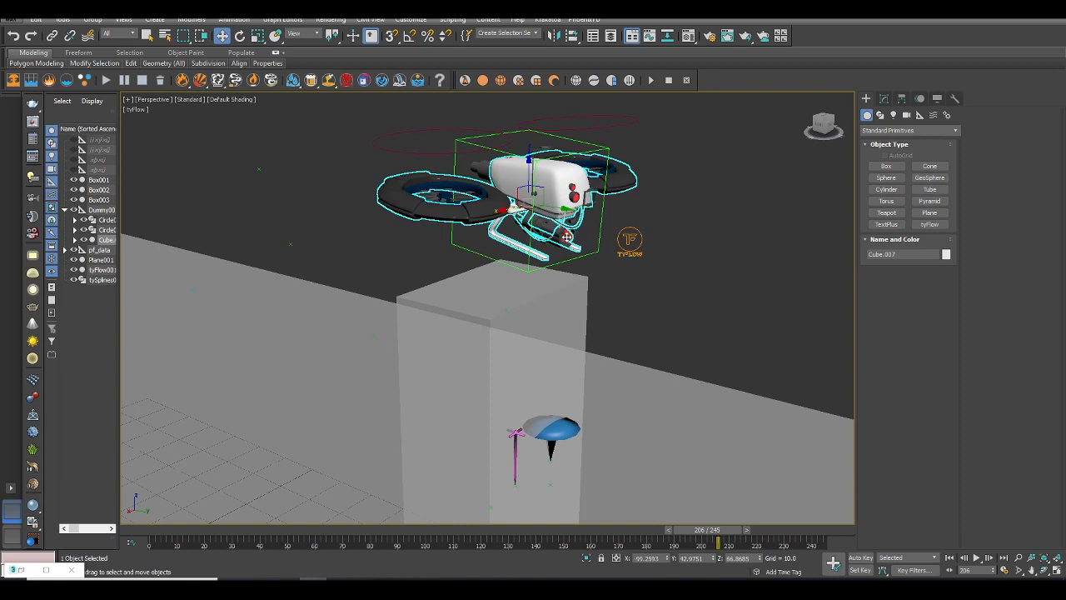
pyautogui.click(885, 179)
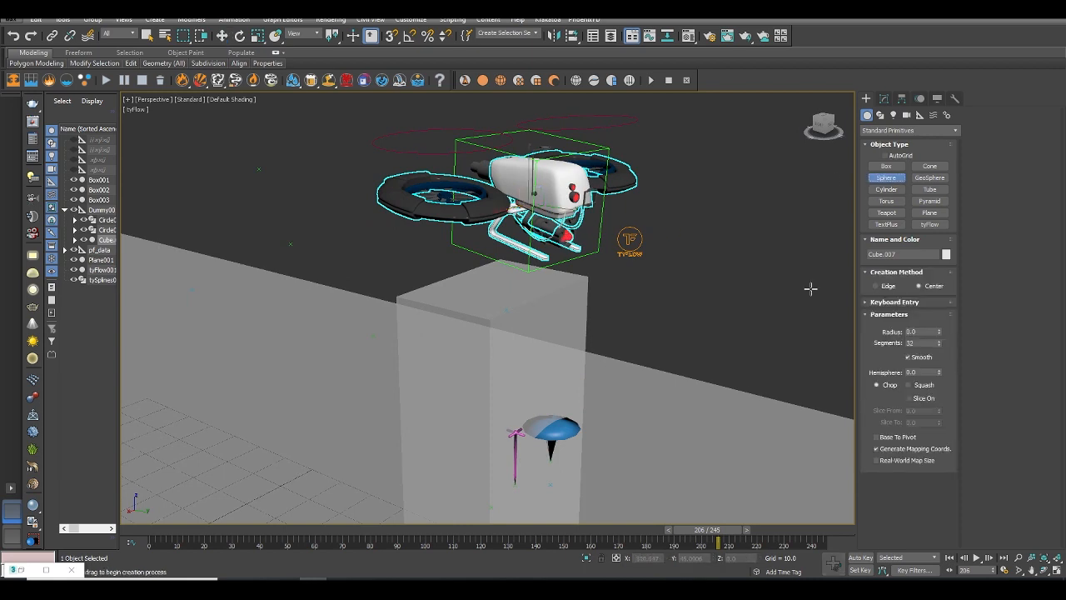
pyautogui.moveTo(729, 410); pyautogui.dragTo(734, 409)
pyautogui.rightClick(729, 410)
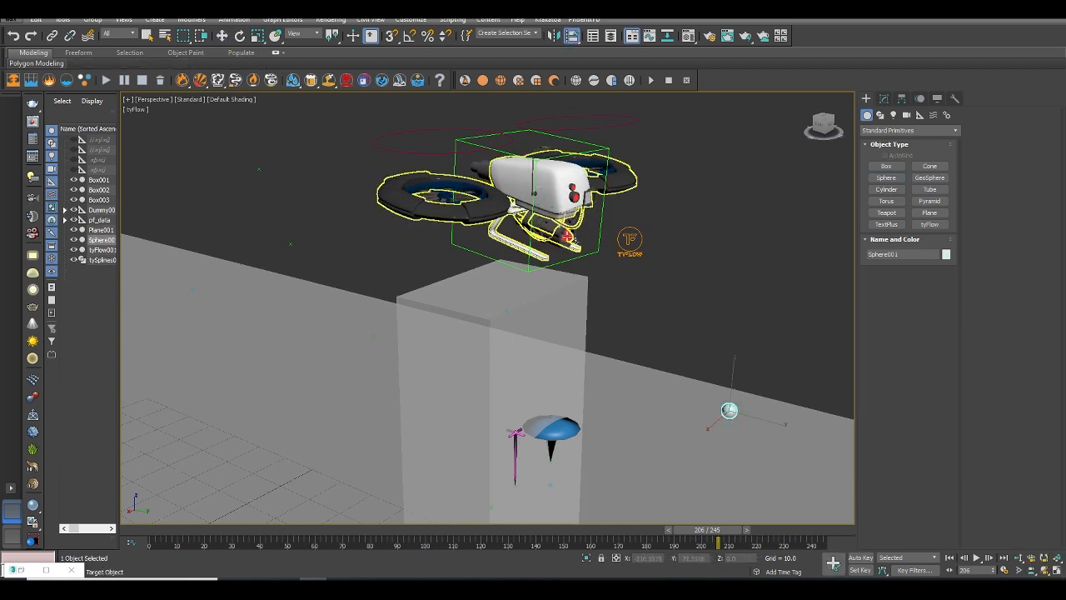
pyautogui.click(567, 237)
# - Move the sphere into the round lens opening of the camera under the drone, at about X -98, Y 54, Z 62
pyautogui.scroll(3, 567, 237)
pyautogui.keyDown('alt'); pyautogui.moveTo(566, 237); pyautogui.dragTo(551, 195, button='middle'); pyautogui.keyUp('alt')
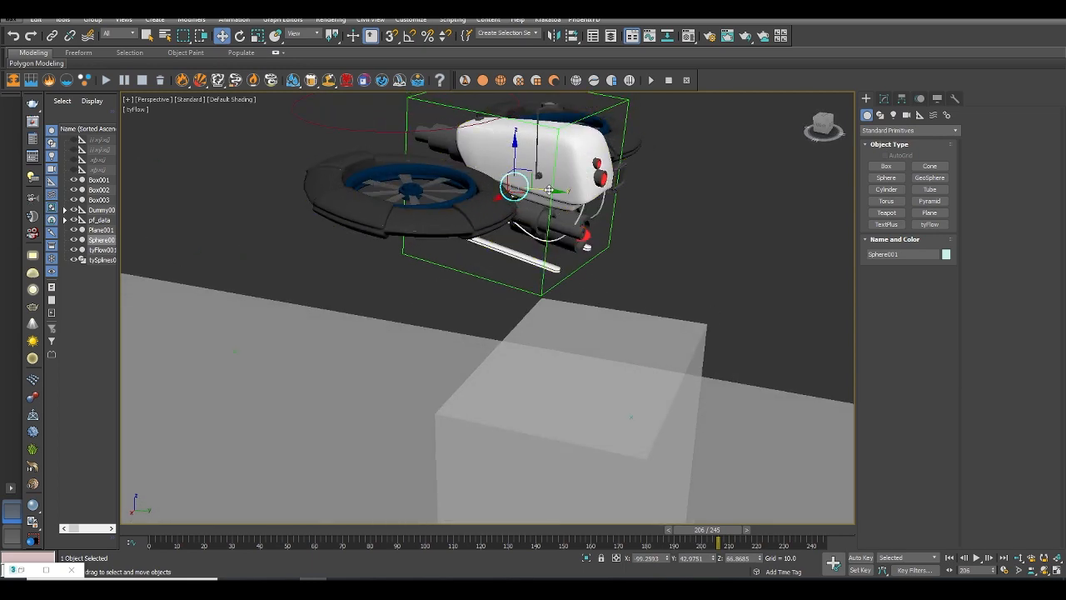
pyautogui.moveTo(549, 190); pyautogui.dragTo(602, 194)
pyautogui.scroll(3, 602, 193)
pyautogui.keyDown('alt'); pyautogui.moveTo(602, 194); pyautogui.dragTo(551, 150, button='middle'); pyautogui.keyUp('alt')
pyautogui.moveTo(551, 150); pyautogui.dragTo(548, 233)
pyautogui.scroll(3, 557, 261)
pyautogui.keyDown('alt'); pyautogui.moveTo(525, 278); pyautogui.dragTo(543, 280, button='middle'); pyautogui.keyUp('alt')
pyautogui.moveTo(543, 280); pyautogui.dragTo(563, 286)
pyautogui.keyDown('alt'); pyautogui.moveTo(563, 285); pyautogui.dragTo(523, 259, button='middle'); pyautogui.keyUp('alt')
pyautogui.moveTo(523, 258); pyautogui.dragTo(508, 269)
pyautogui.scroll(-3, 508, 269)
pyautogui.keyDown('alt'); pyautogui.moveTo(513, 271); pyautogui.dragTo(564, 321, button='middle'); pyautogui.keyUp('alt')
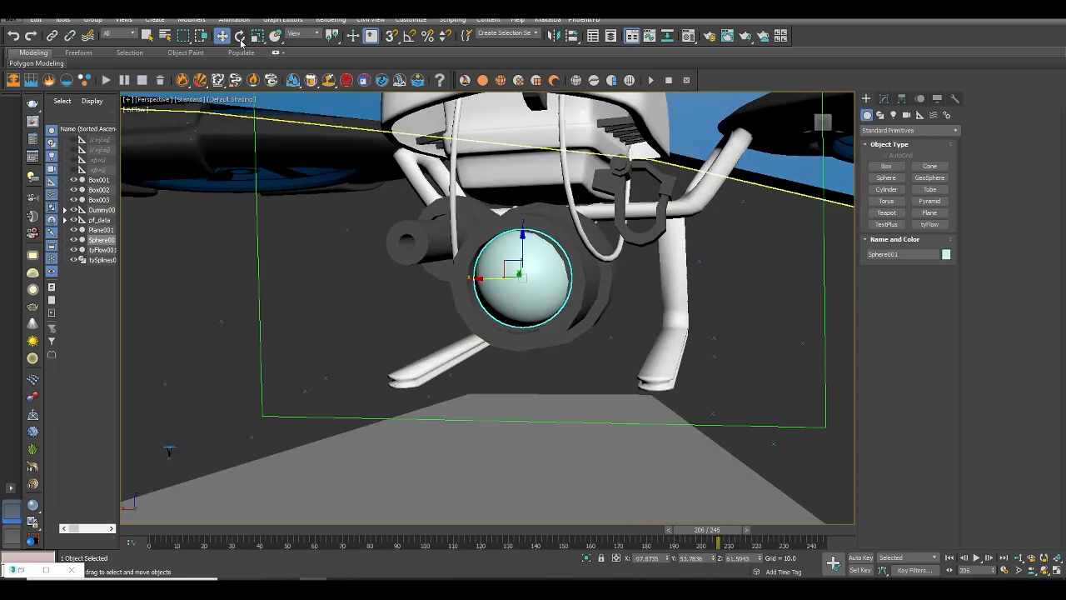
# - Link the sphere to the drone's camera part as its parent and scrub to frame 198 to check that it follows
pyautogui.click(52, 36)
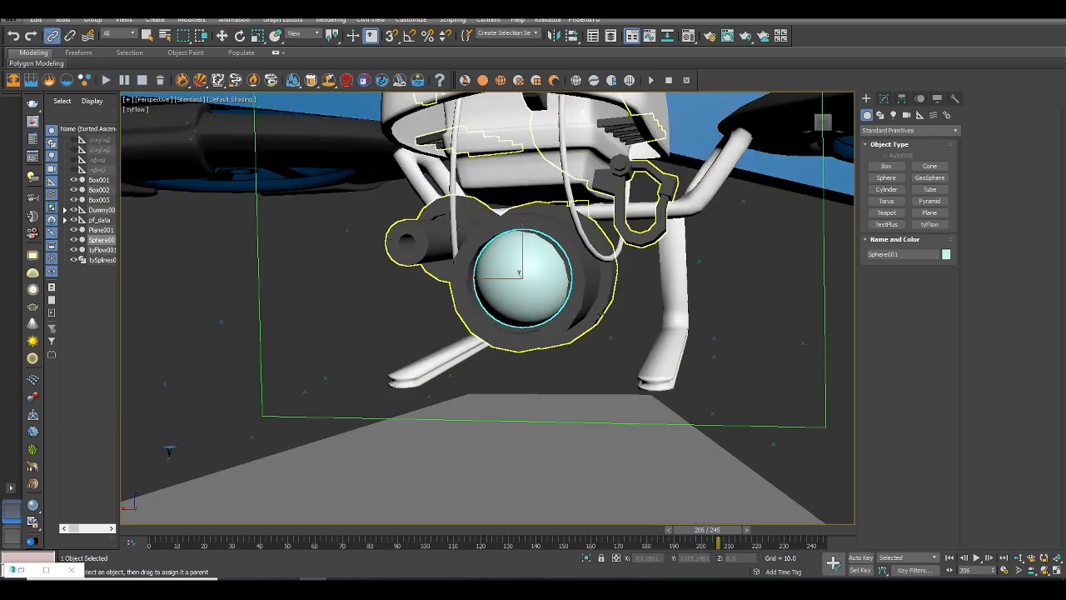
pyautogui.moveTo(534, 297); pyautogui.dragTo(585, 290)
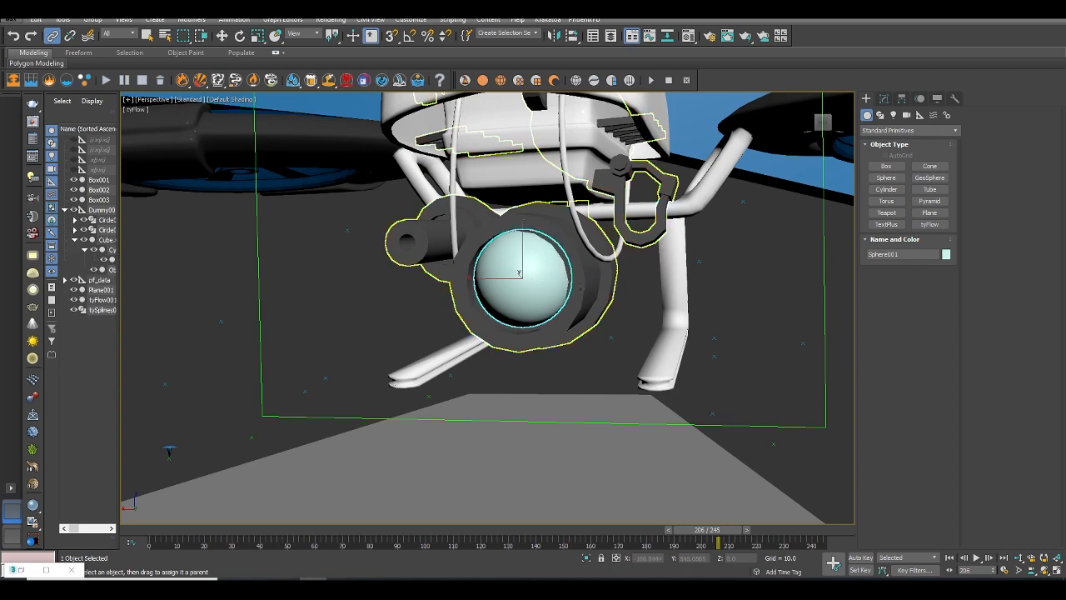
pyautogui.moveTo(695, 533)
pyautogui.mouseDown()
pyautogui.moveTo(666, 536)
pyautogui.moveTo(677, 537)
pyautogui.mouseUp()
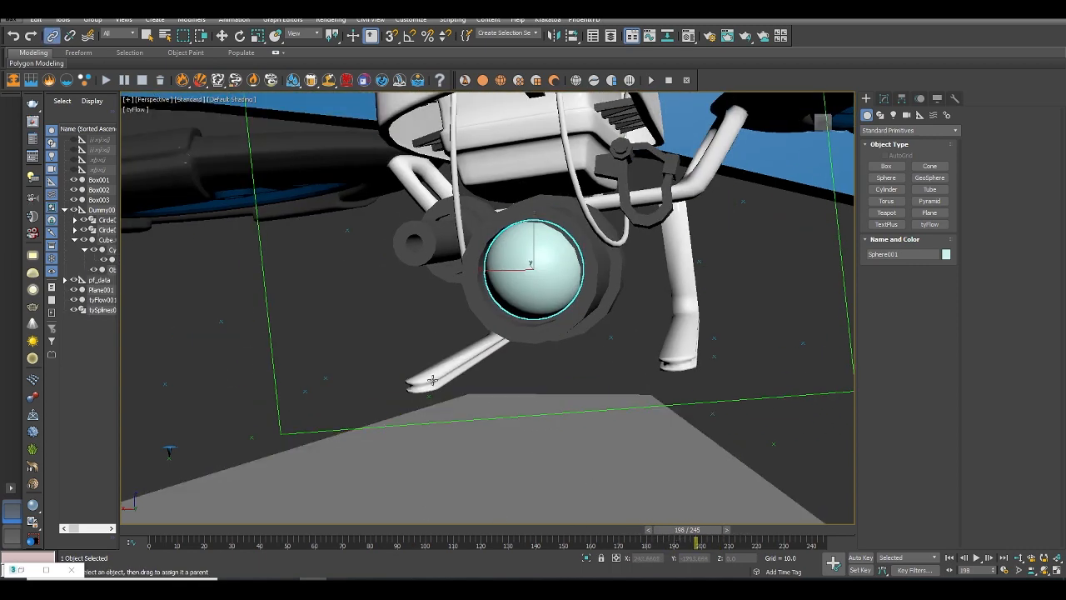
pyautogui.press('w')
# - Set the emitter sphere's object properties to Display as Box and make it non-renderable
pyautogui.rightClick(530, 267)
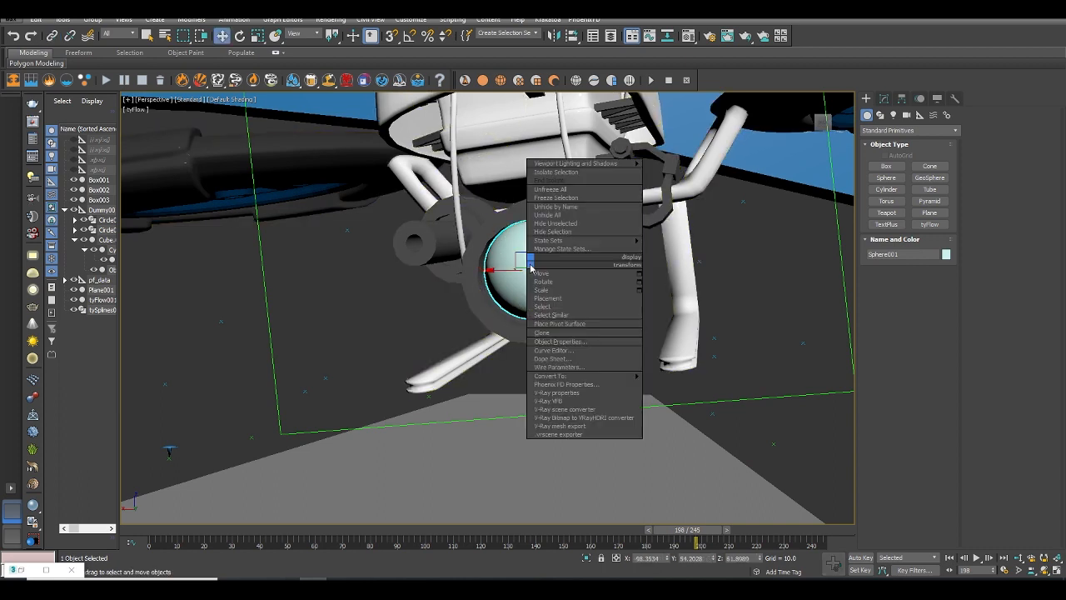
pyautogui.moveTo(596, 378)
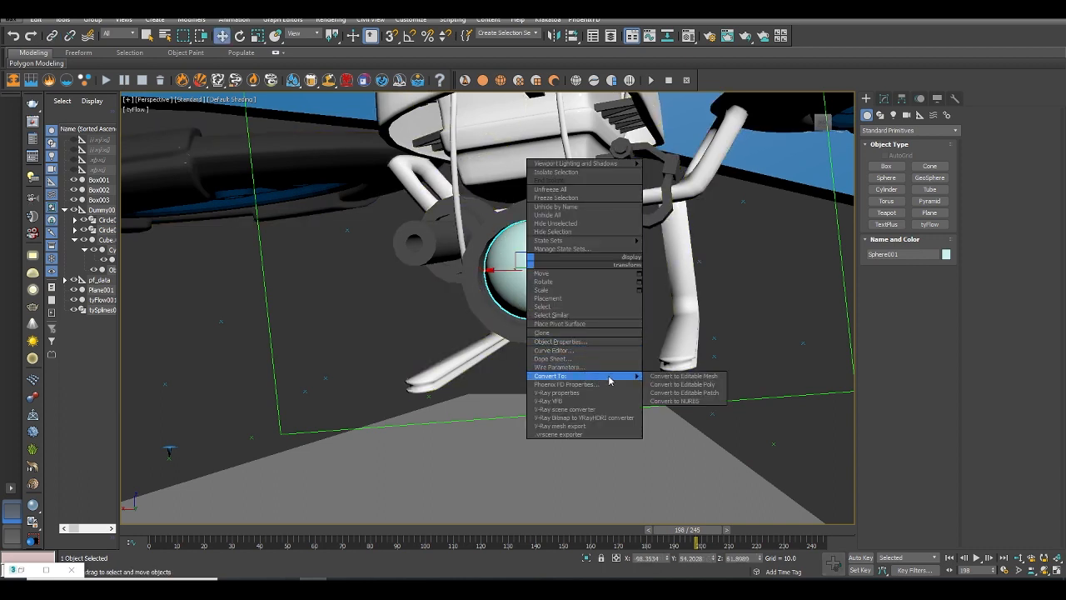
pyautogui.click(590, 342)
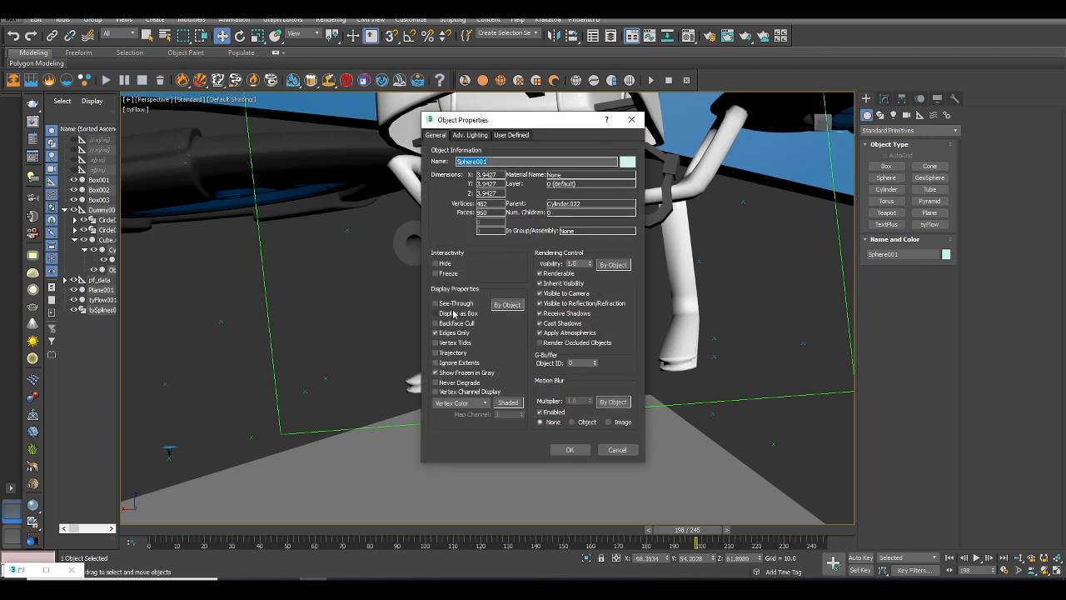
pyautogui.click(455, 314)
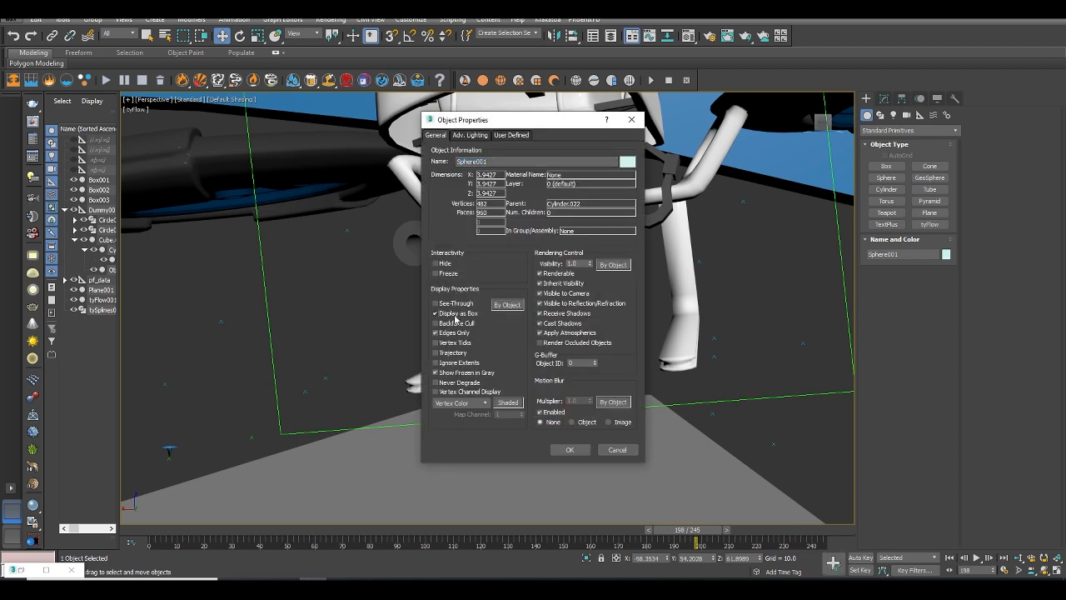
pyautogui.click(549, 275)
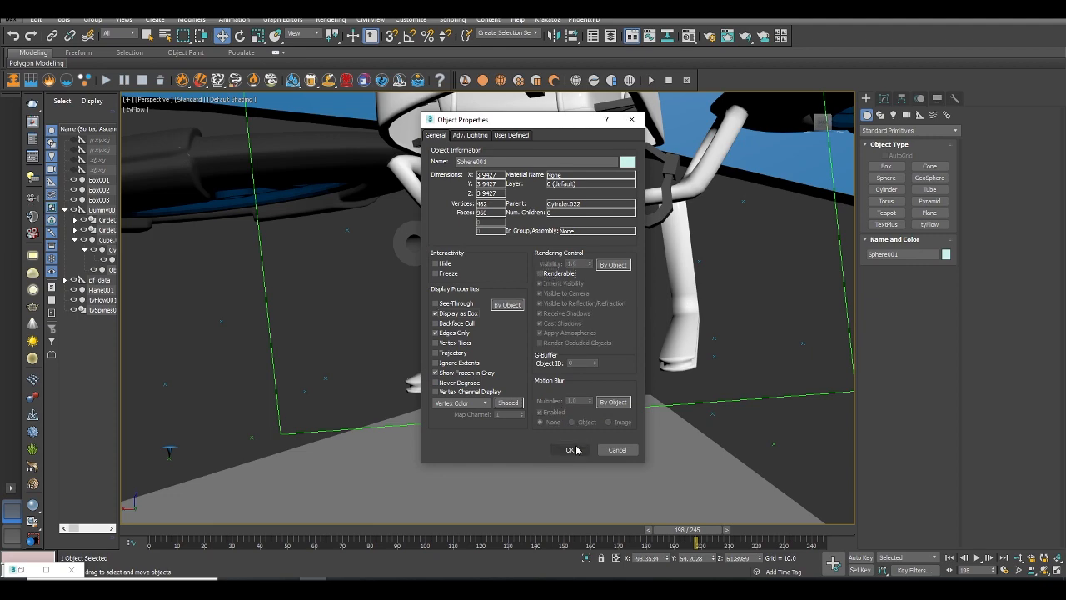
pyautogui.click(570, 450)
# - Scale the sphere down and shift it slightly inside the drone camera's lens opening
pyautogui.keyDown('alt'); pyautogui.moveTo(574, 391); pyautogui.dragTo(593, 332, button='middle'); pyautogui.keyUp('alt')
pyautogui.press('r')
pyautogui.moveTo(533, 256); pyautogui.dragTo(533, 294)
pyautogui.keyDown('alt'); pyautogui.moveTo(532, 293); pyautogui.dragTo(568, 326, button='middle'); pyautogui.keyUp('alt')
pyautogui.press('w')
pyautogui.moveTo(552, 274); pyautogui.dragTo(558, 279)
pyautogui.keyDown('alt'); pyautogui.moveTo(638, 295); pyautogui.dragTo(587, 281, button='middle'); pyautogui.keyUp('alt')
# - Add the tyFlow object and the pillar in front of the drone to the sphere selection and isolate all three
pyautogui.scroll(-5, 605, 325)
pyautogui.scroll(2, 611, 328)
pyautogui.scroll(-4, 553, 295)
pyautogui.keyDown('ctrl'); pyautogui.click(608, 255); pyautogui.keyUp('ctrl')
pyautogui.keyDown('ctrl'); pyautogui.click(640, 283); pyautogui.keyUp('ctrl')
pyautogui.scroll(3, 588, 268)
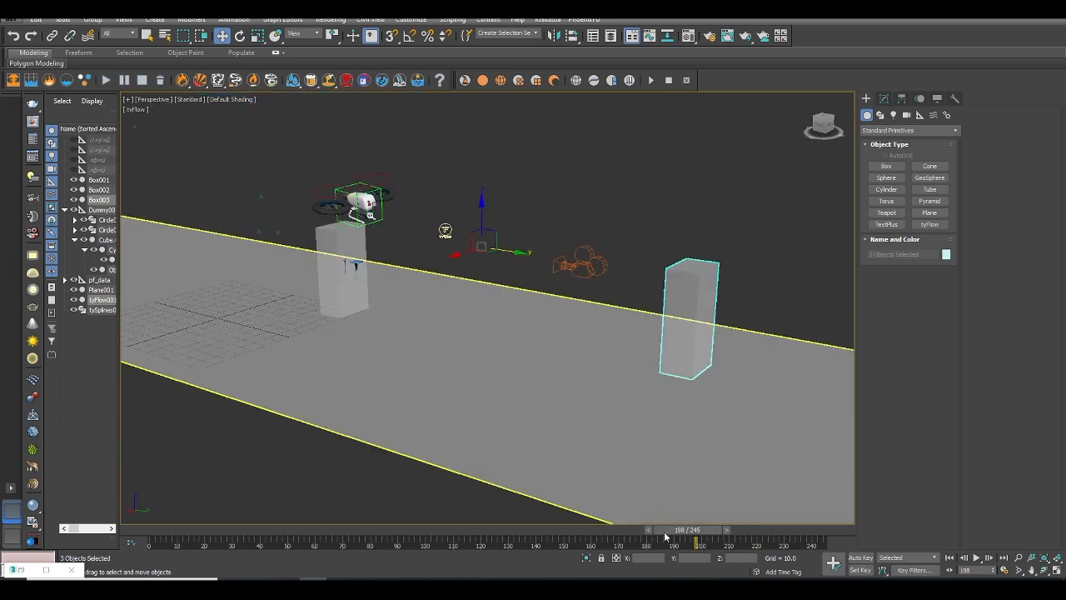
pyautogui.click(586, 558)
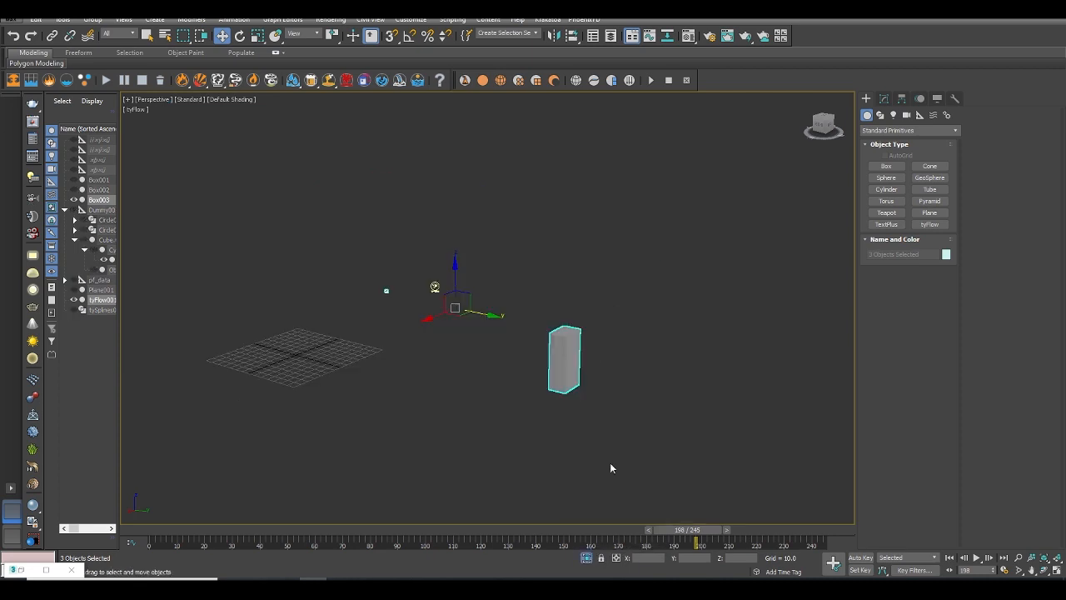
# - Select only the tyFlow object and restore its minimized flow editor
pyautogui.moveTo(411, 311); pyautogui.dragTo(475, 266, button='middle')
pyautogui.scroll(5, 500, 364)
pyautogui.scroll(-3, 477, 268)
pyautogui.moveTo(511, 304); pyautogui.dragTo(505, 333, button='middle')
pyautogui.click(630, 283)
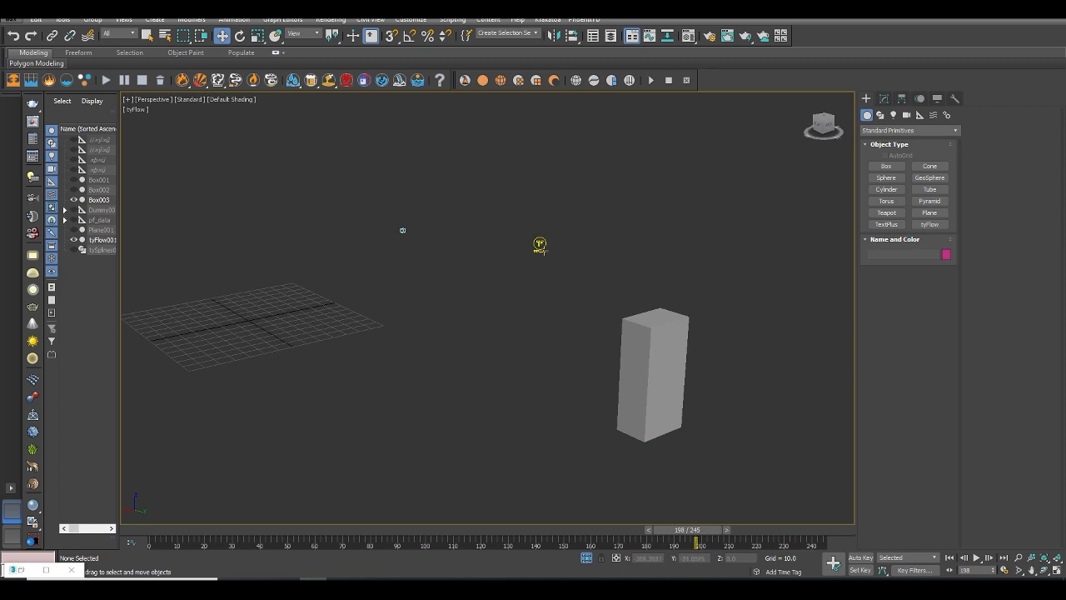
pyautogui.click(539, 244)
pyautogui.click(31, 572)
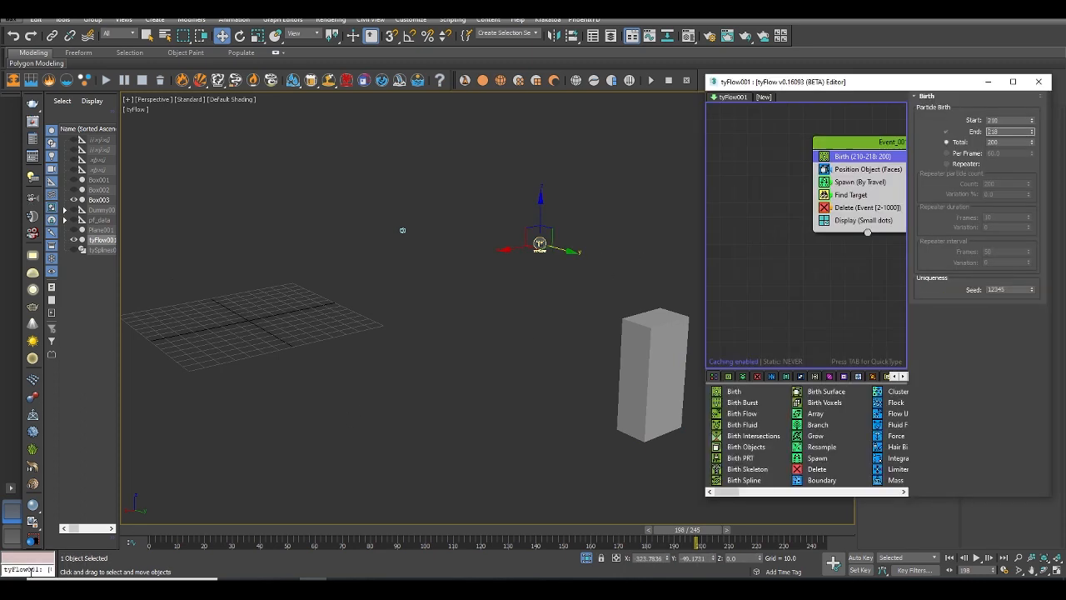
# - Replace Camera01_2 with the small sphere as the emitter in Event_001's Position Object operator
pyautogui.moveTo(416, 390); pyautogui.dragTo(466, 338, button='middle')
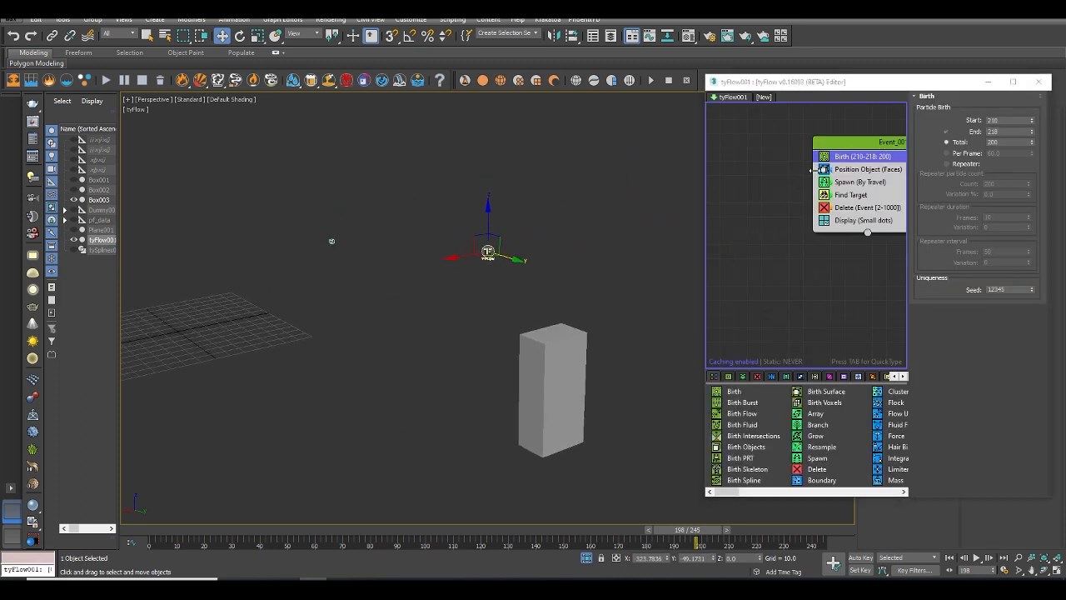
pyautogui.moveTo(843, 148); pyautogui.dragTo(783, 147)
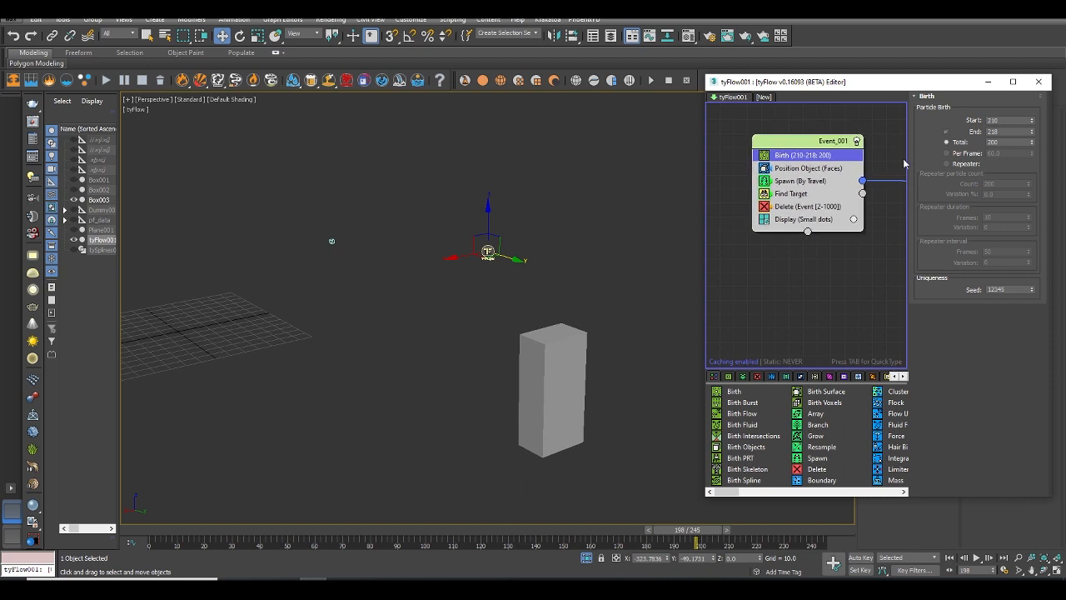
pyautogui.click(799, 173)
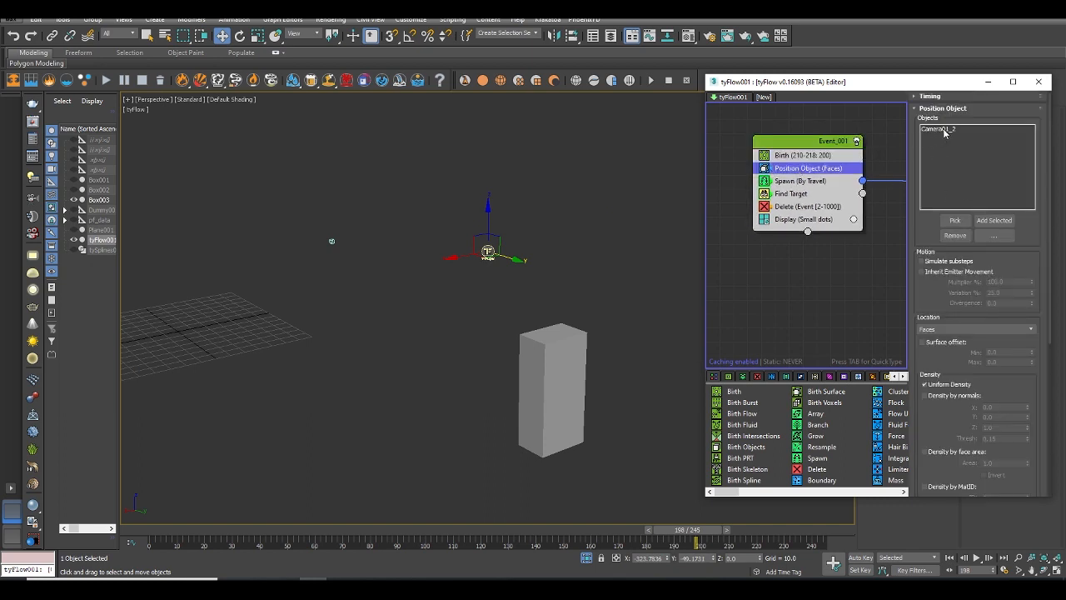
pyautogui.click(942, 131)
pyautogui.click(956, 237)
pyautogui.click(957, 221)
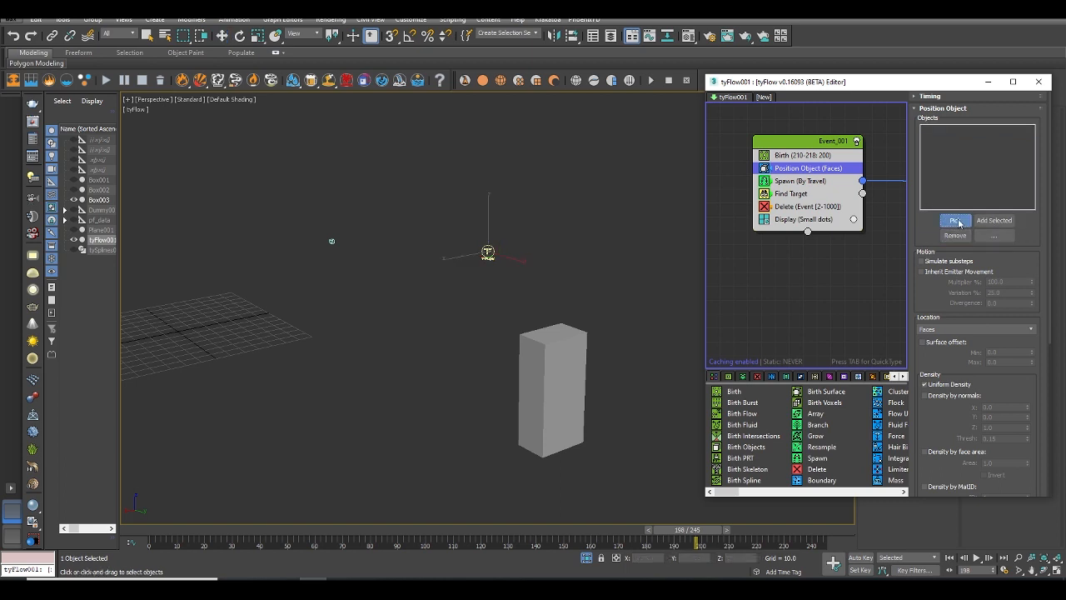
pyautogui.click(332, 242)
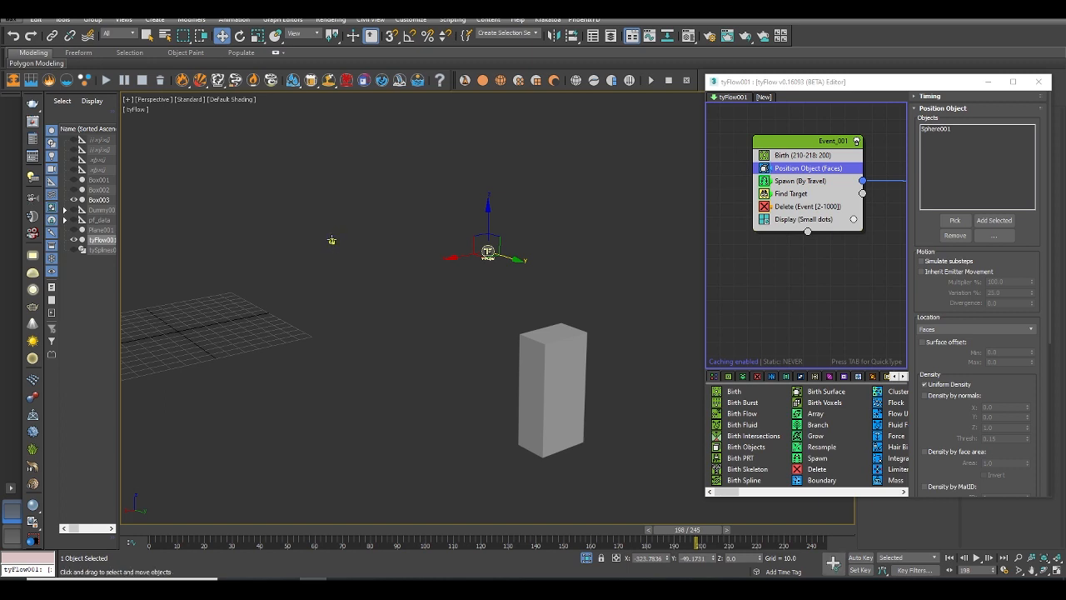
# - Add the isolated pillar as the target object of Event_001's Find Target operator
pyautogui.scroll(3, 331, 240)
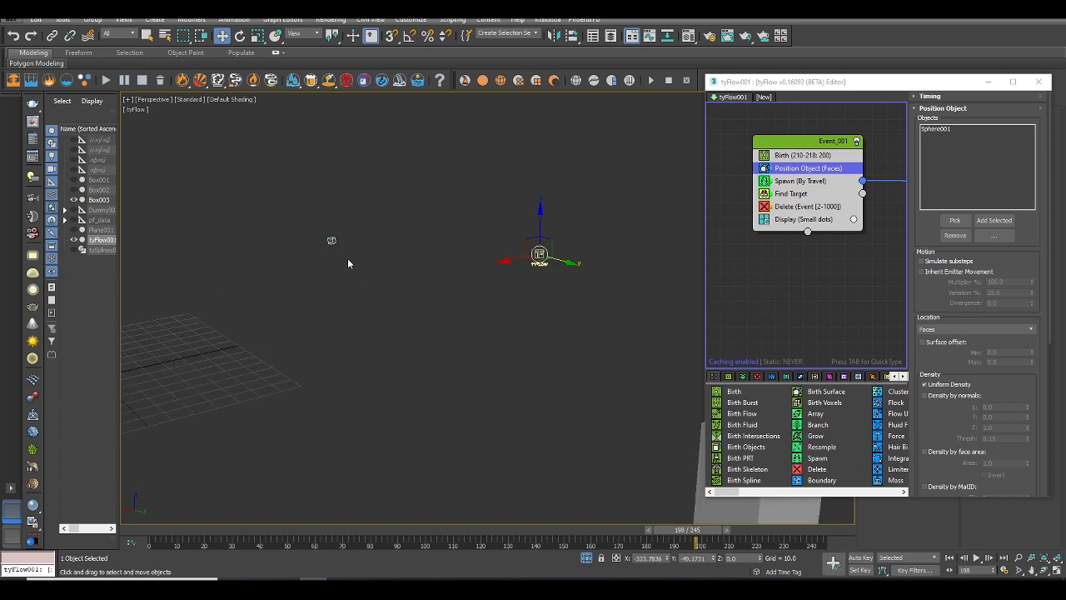
pyautogui.scroll(-5, 348, 263)
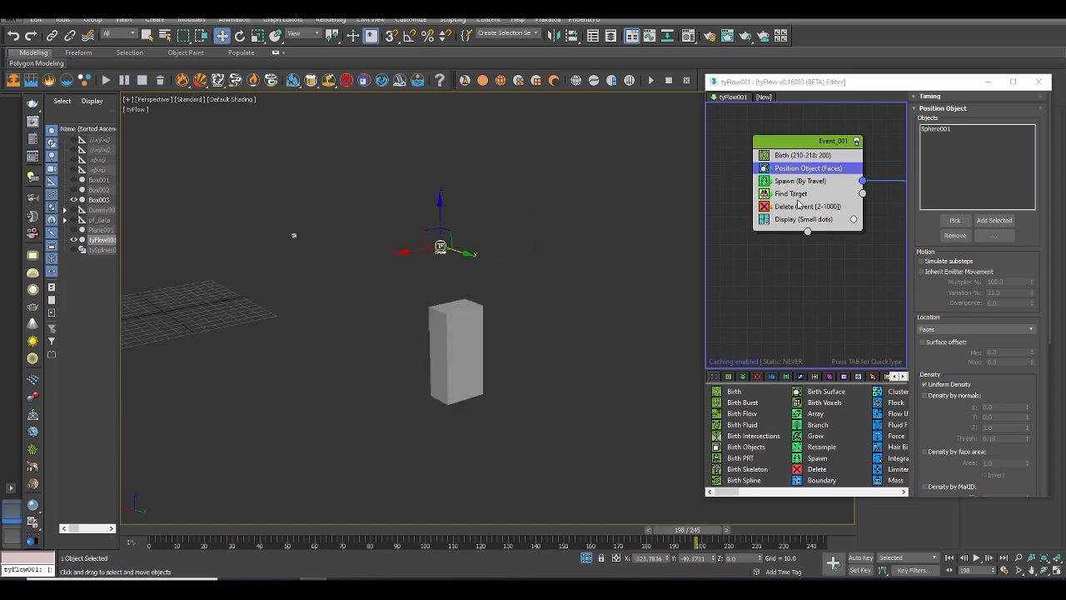
pyautogui.click(795, 196)
pyautogui.scroll(-5, 922, 365)
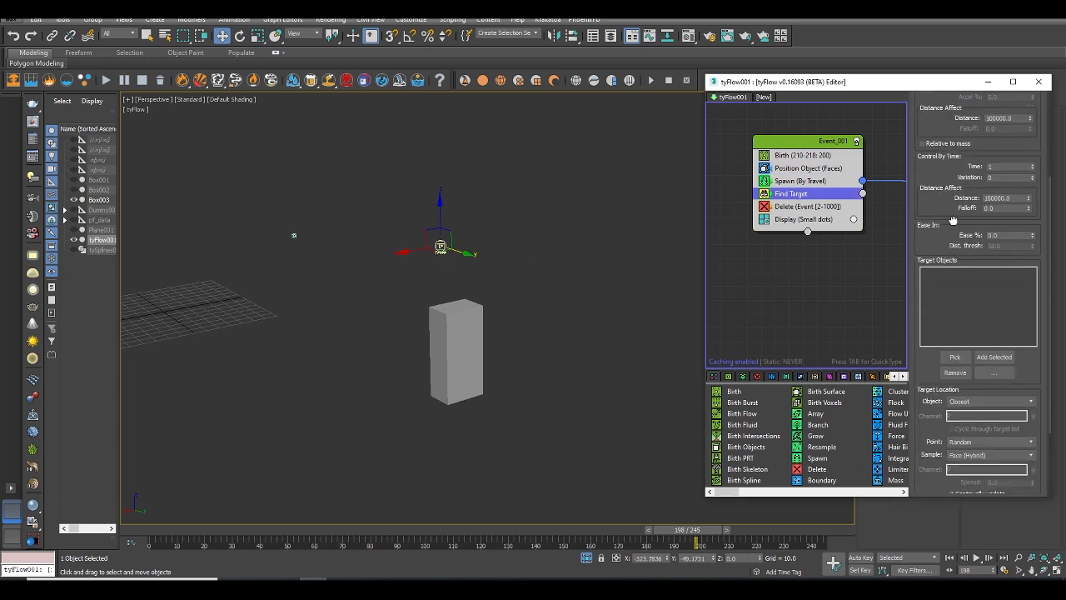
pyautogui.click(956, 353)
pyautogui.click(470, 329)
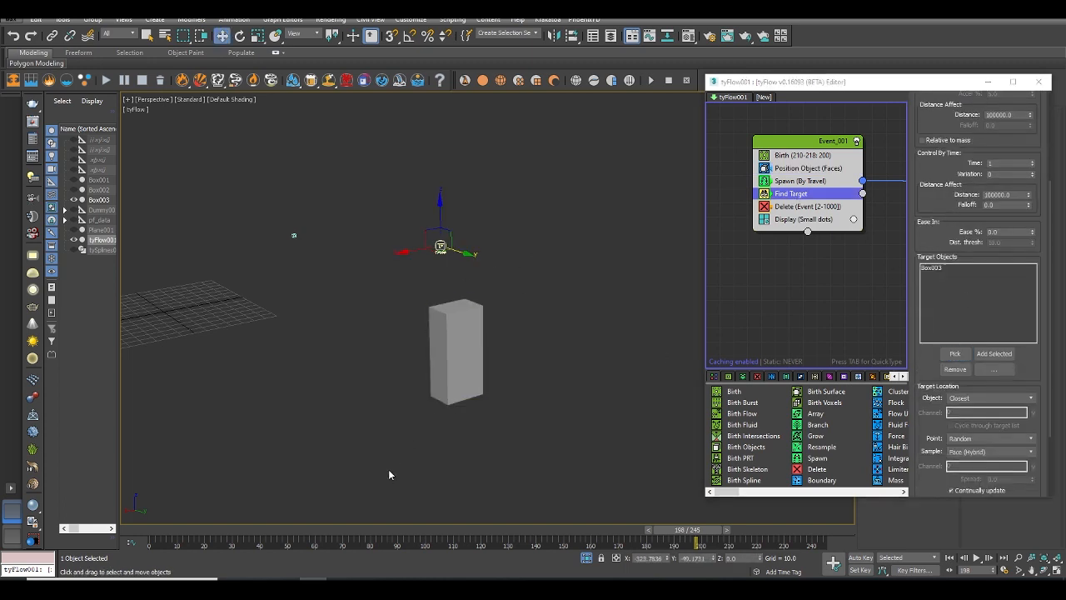
# - Unhide the tySplines object, scrub to frame 219 and view the strands through Camera01_2
pyautogui.moveTo(696, 534); pyautogui.dragTo(737, 534)
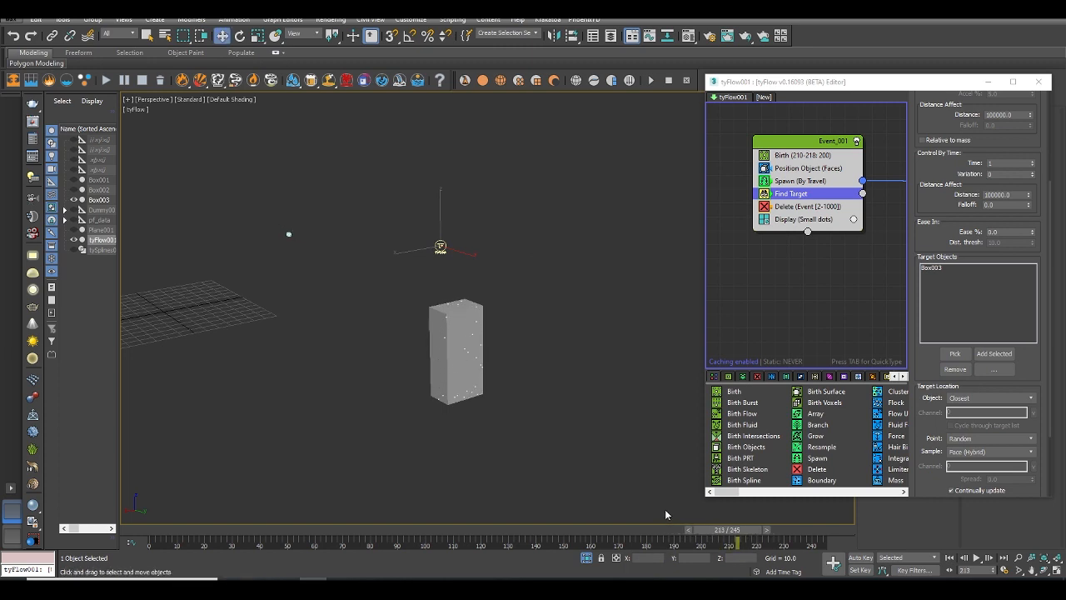
pyautogui.click(73, 250)
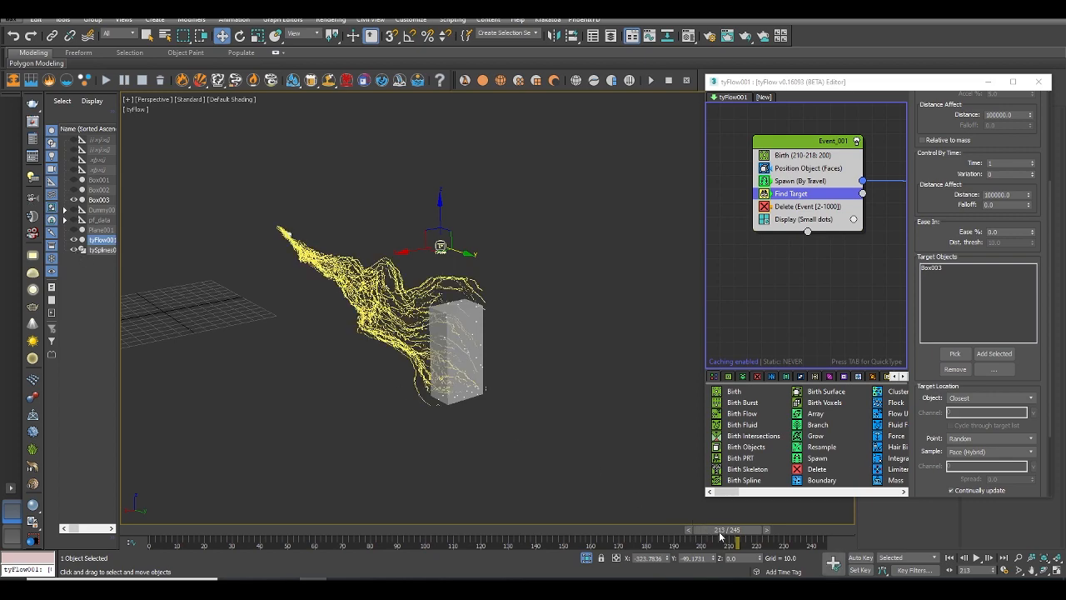
pyautogui.moveTo(733, 538)
pyautogui.mouseDown()
pyautogui.moveTo(671, 534)
pyautogui.moveTo(764, 531)
pyautogui.moveTo(726, 531)
pyautogui.moveTo(749, 529)
pyautogui.mouseUp()
pyautogui.press('w')
pyautogui.scroll(3, 439, 218)
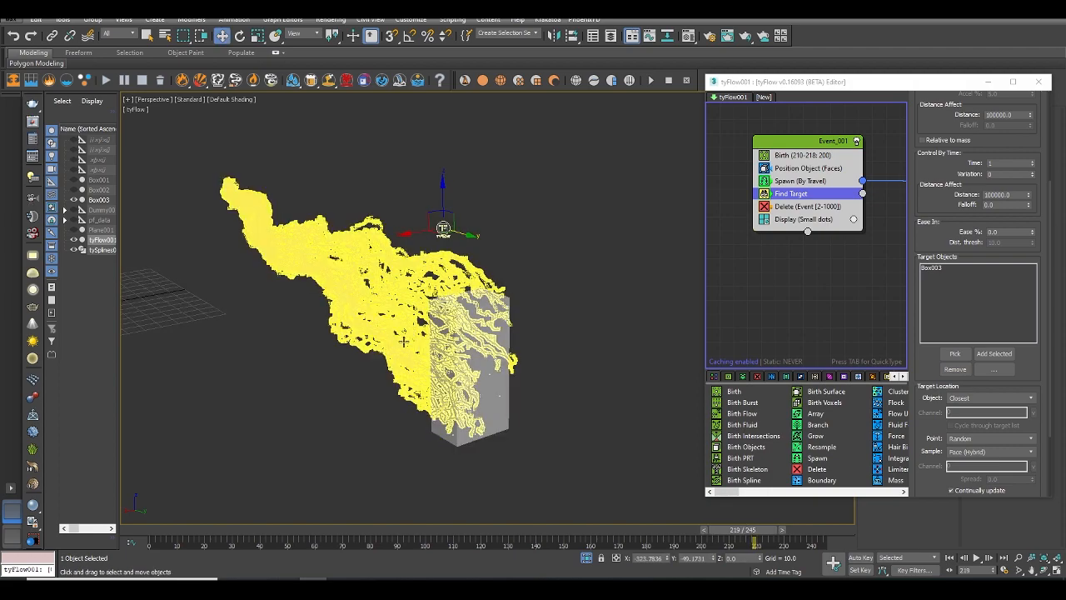
pyautogui.press('c')
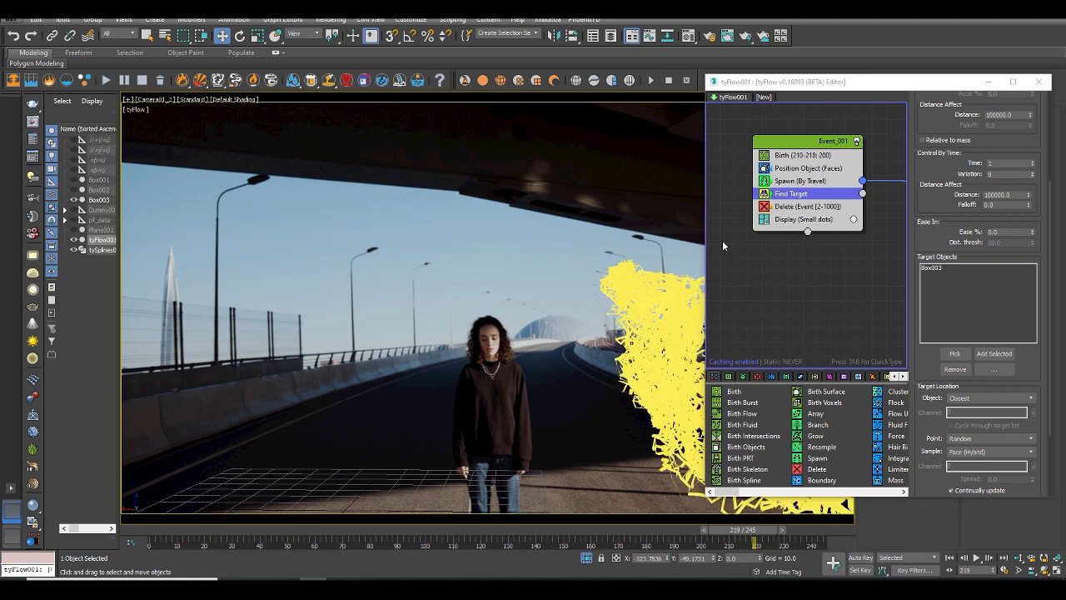
# - Set the Birth operator's total to 50 particles and move the flow editor clear of the strands, showing the next events
pyautogui.click(827, 155)
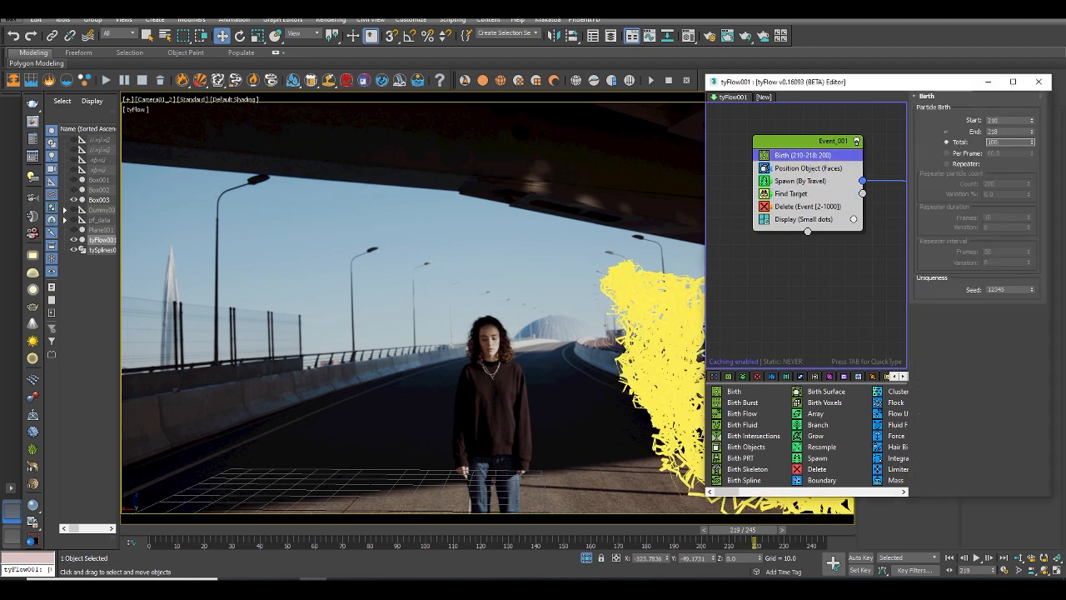
pyautogui.press('Return')
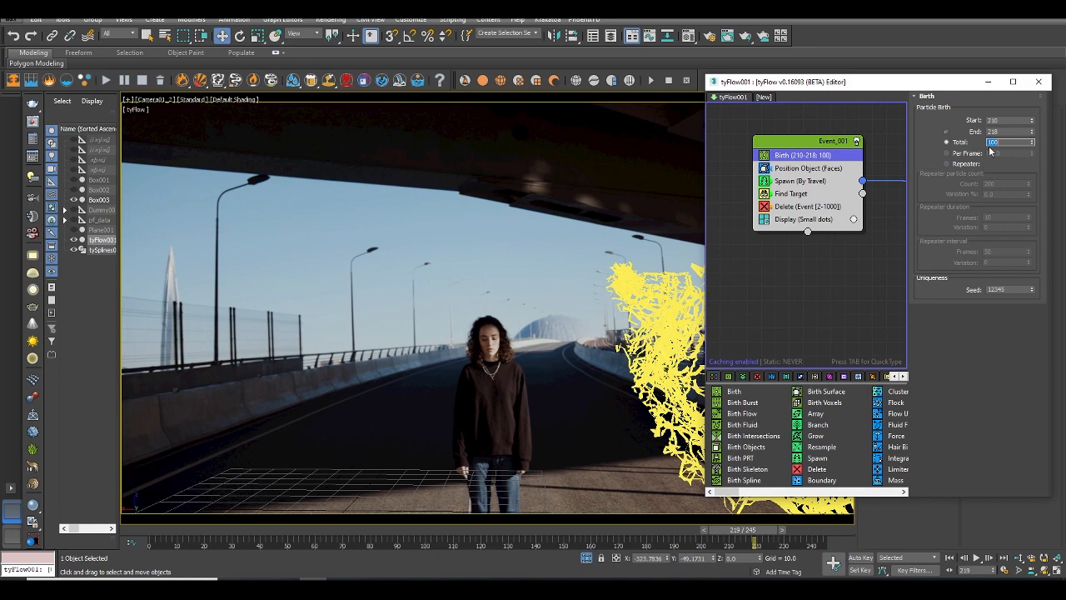
pyautogui.write('50')
pyautogui.press('Return')
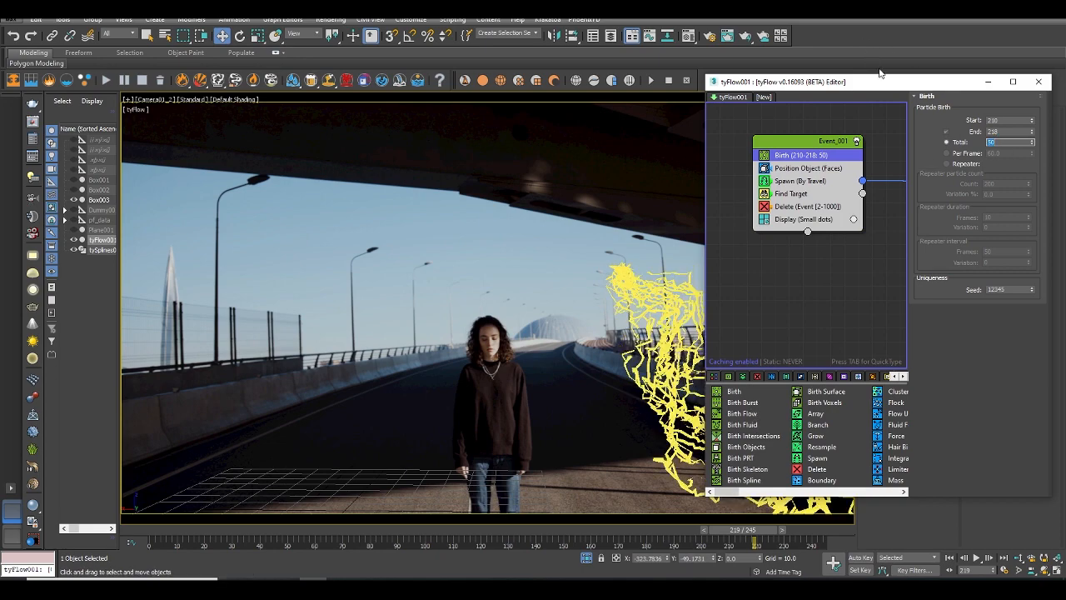
pyautogui.moveTo(881, 80); pyautogui.dragTo(260, 47)
pyautogui.moveTo(261, 211); pyautogui.dragTo(118, 204, button='middle')
pyautogui.scroll(-1, 145, 201)
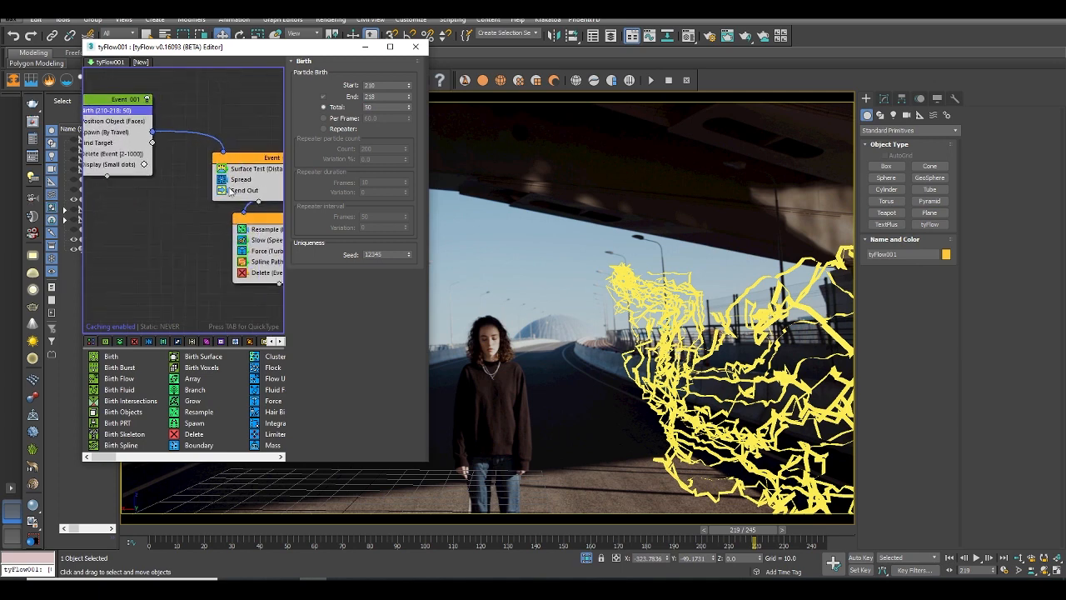
# - Try a random spread variation of 2 on all axes in Event_002's Spread operator, check frame 217 and reset it to 0
pyautogui.click(241, 179)
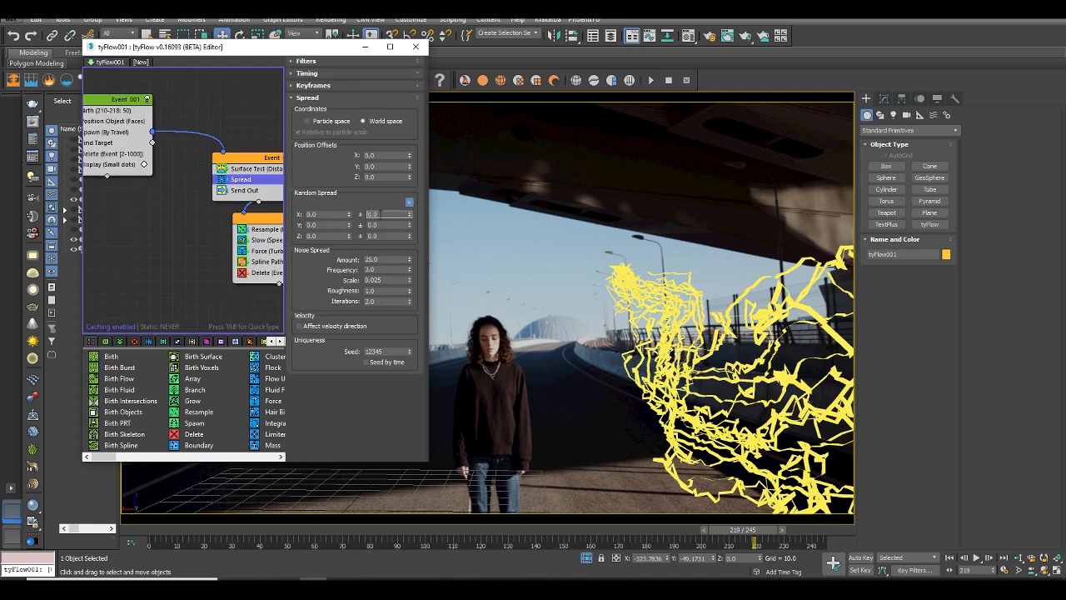
pyautogui.write('2')
pyautogui.press('Return')
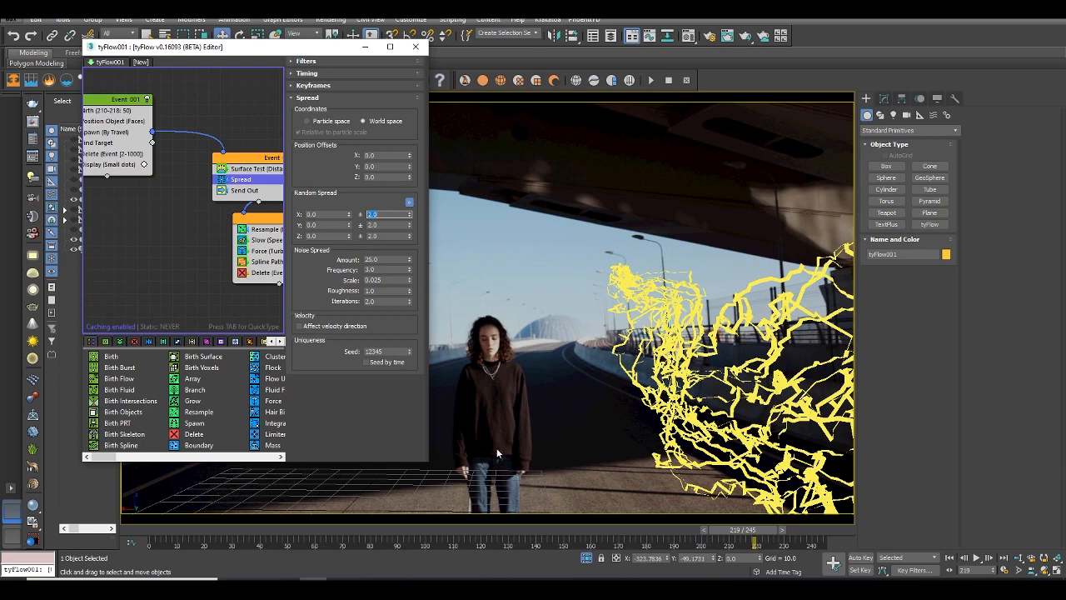
pyautogui.moveTo(759, 531)
pyautogui.mouseDown()
pyautogui.moveTo(713, 531)
pyautogui.moveTo(750, 530)
pyautogui.mouseUp()
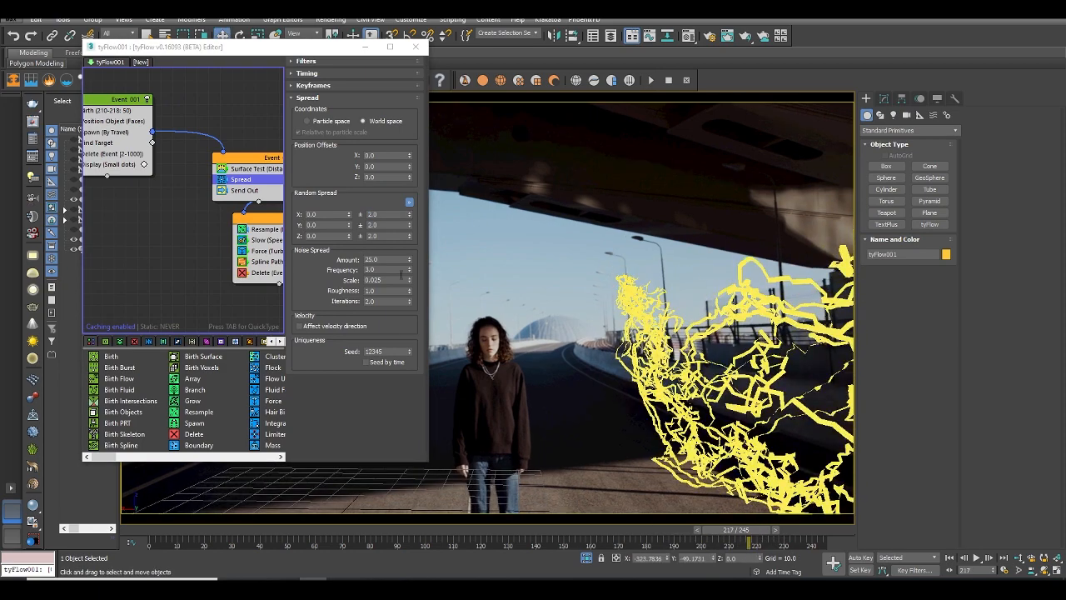
pyautogui.rightClick(408, 215)
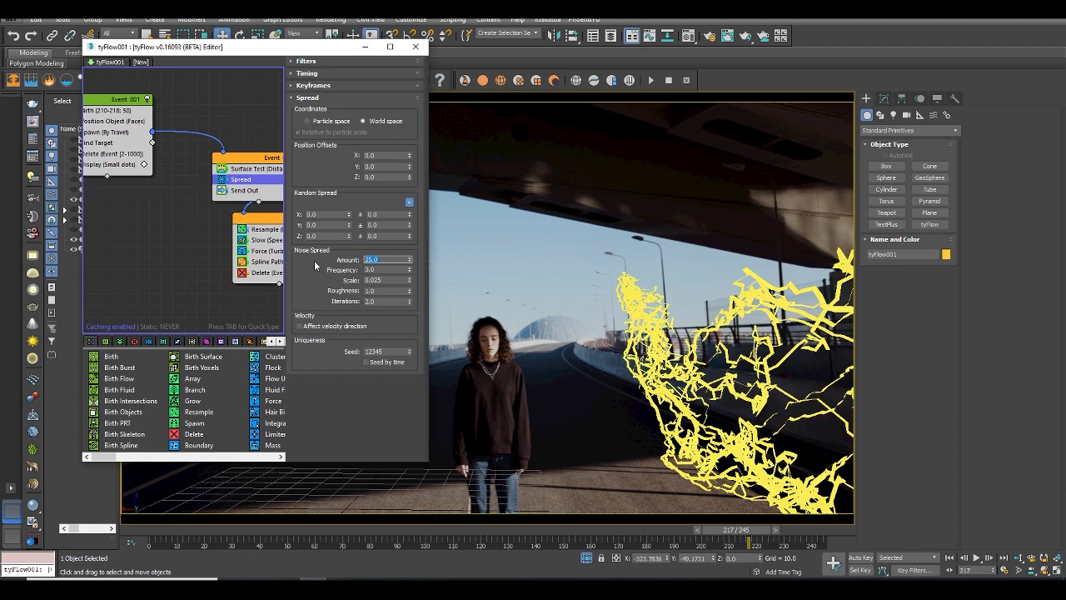
# - Test different noise amounts in Event_002's Spread operator and set the noise spread amount to 20
pyautogui.write('10')
pyautogui.press('Return')
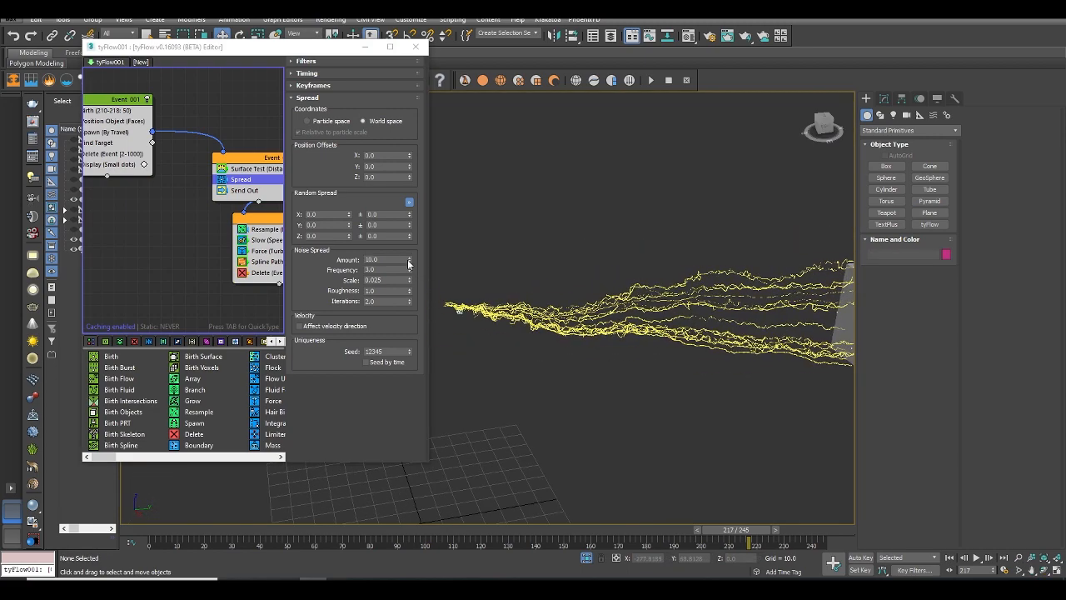
pyautogui.moveTo(408, 263); pyautogui.dragTo(413, 209)
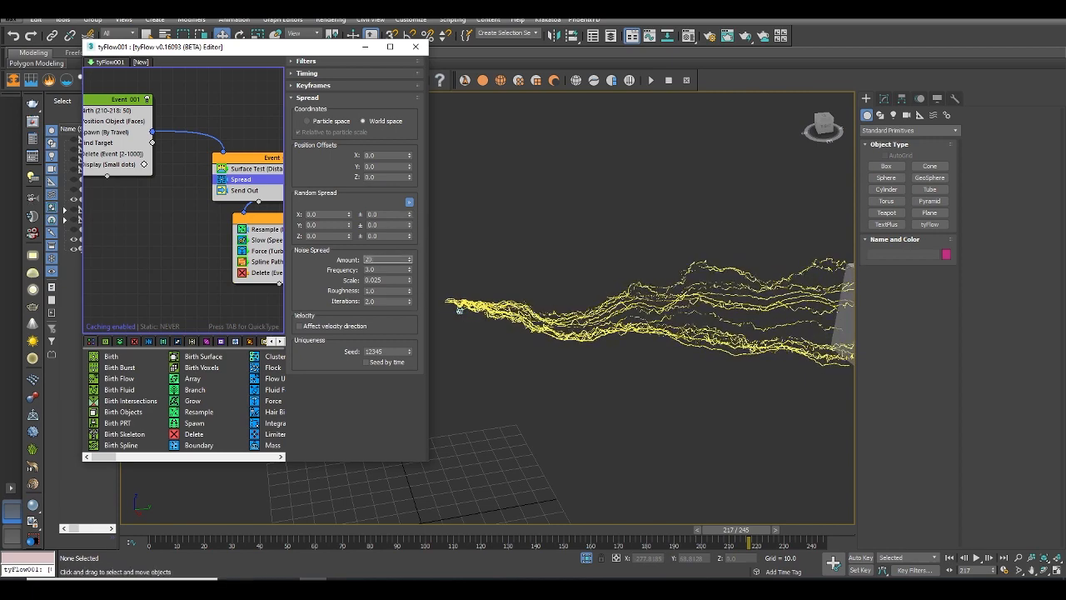
pyautogui.write('0')
pyautogui.press('Return')
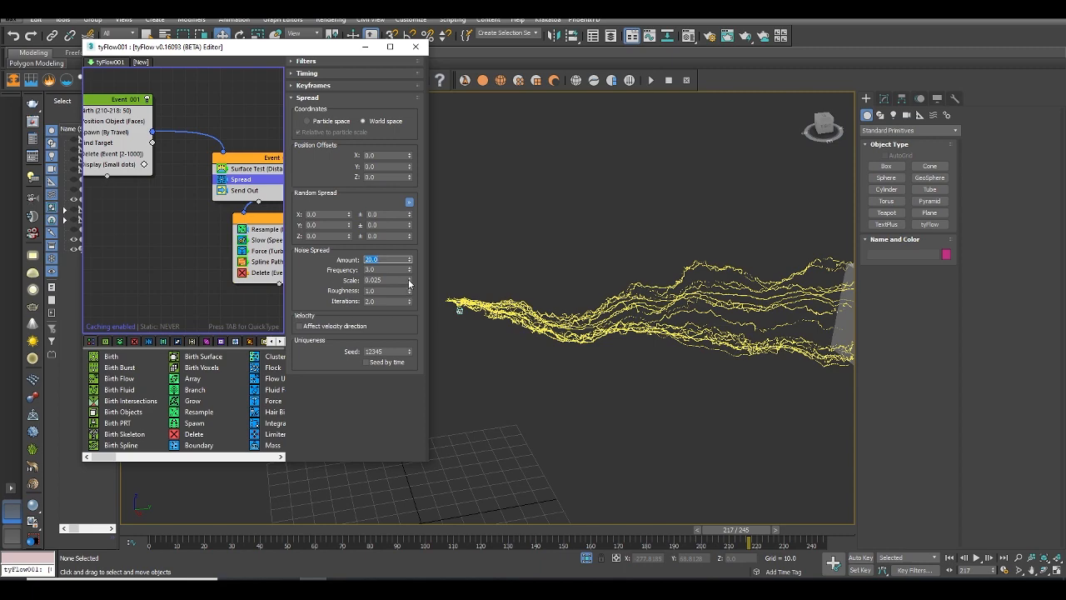
pyautogui.moveTo(410, 284)
pyautogui.mouseDown()
pyautogui.moveTo(408, 296)
pyautogui.moveTo(406, 275)
pyautogui.mouseUp()
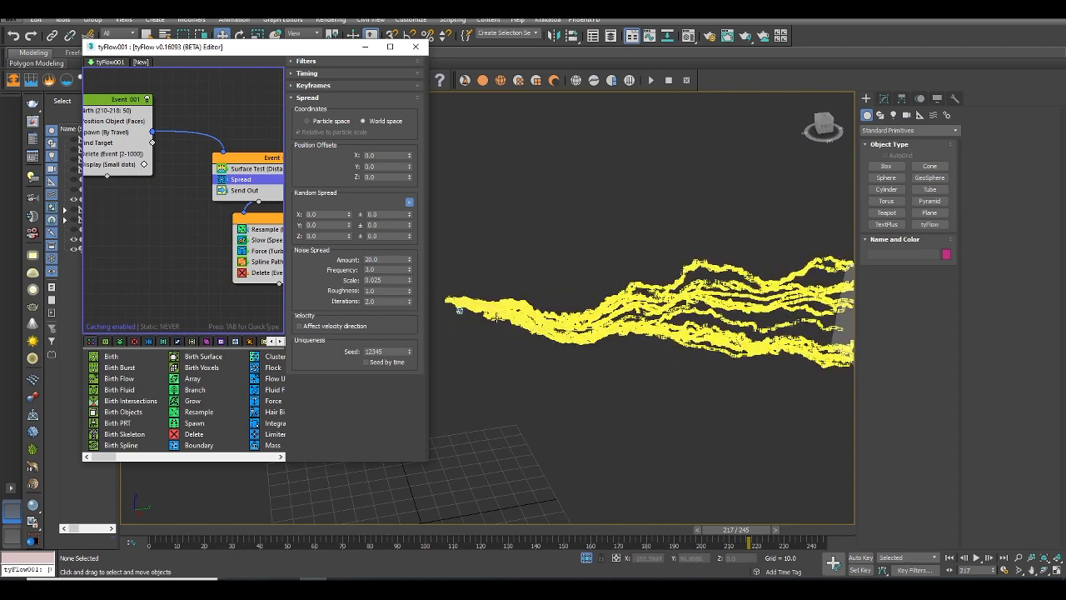
pyautogui.moveTo(219, 217); pyautogui.dragTo(153, 199, button='middle')
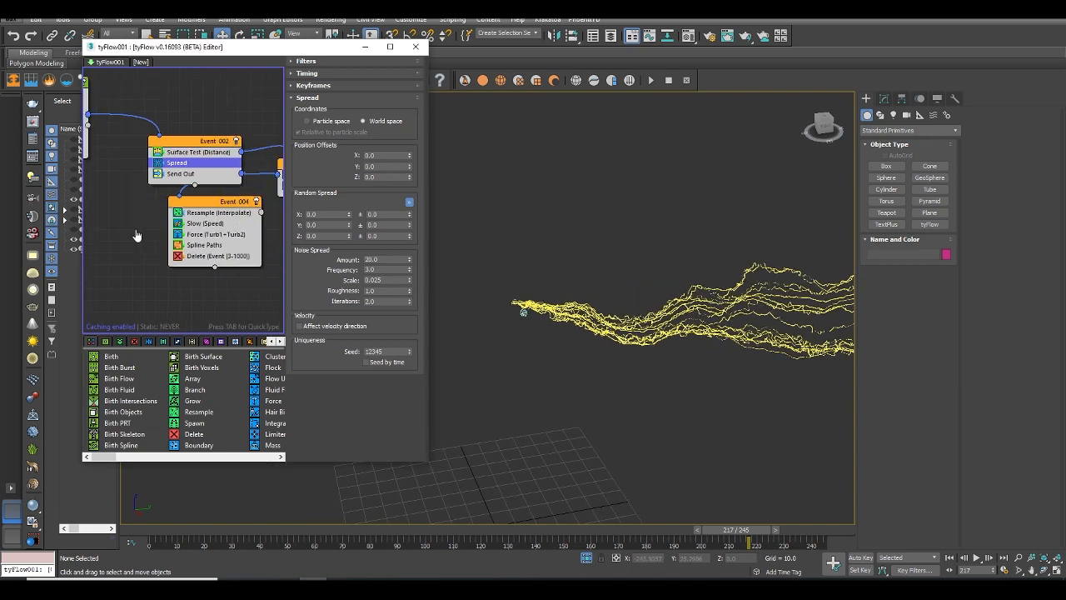
# - In Event_004's Force operator, set the built-in noise layer 1 strength to 1.5 and try a different frequency
pyautogui.click(200, 236)
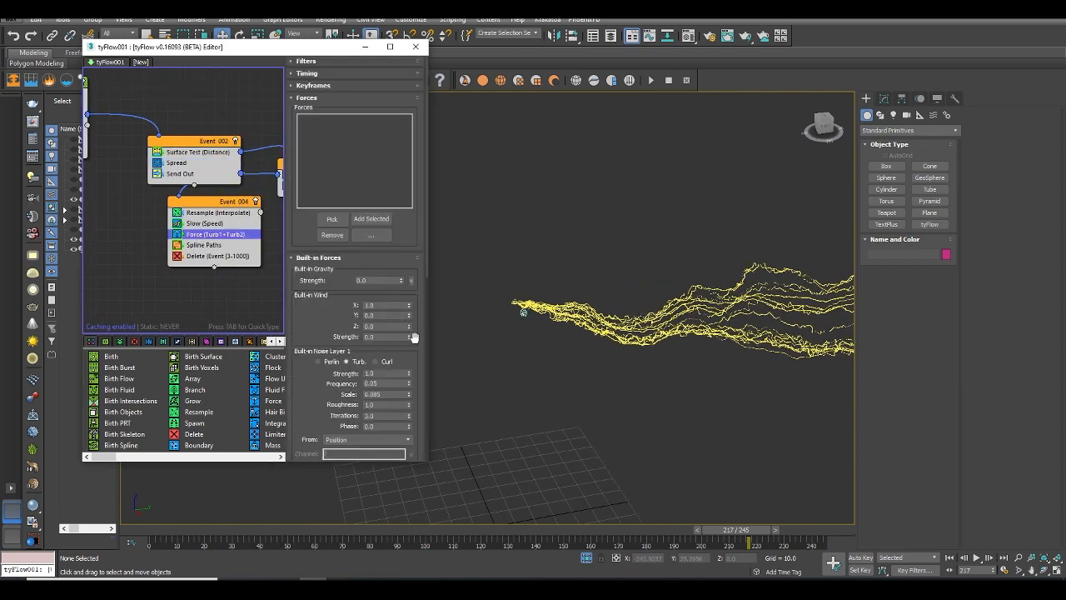
pyautogui.moveTo(408, 375)
pyautogui.mouseDown()
pyautogui.moveTo(407, 361)
pyautogui.moveTo(411, 386)
pyautogui.mouseUp()
pyautogui.moveTo(336, 394); pyautogui.dragTo(335, 342)
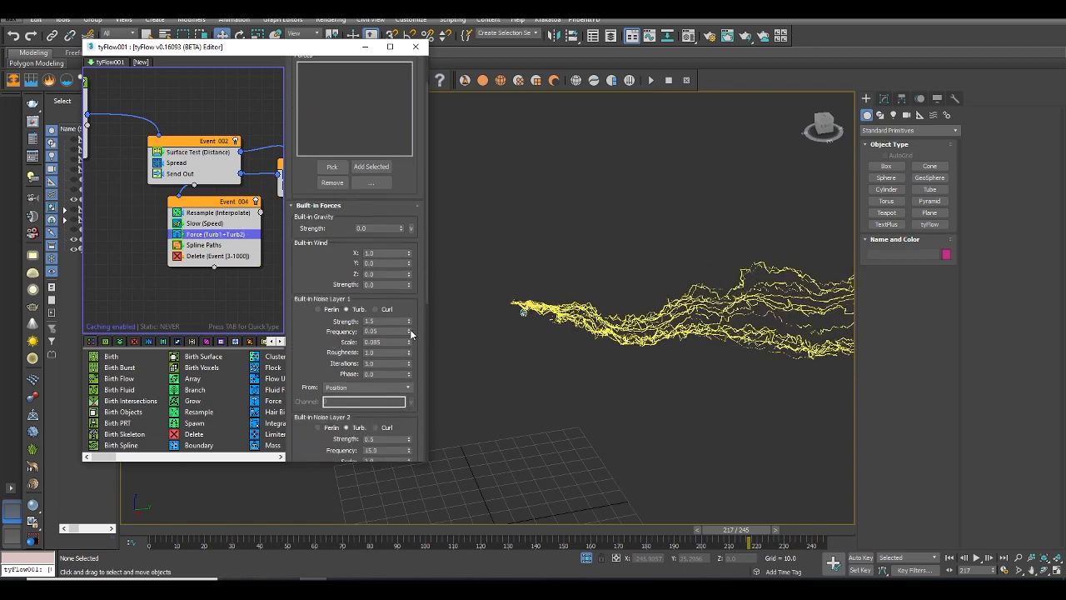
pyautogui.moveTo(409, 331)
pyautogui.mouseDown()
pyautogui.moveTo(408, 348)
pyautogui.moveTo(405, 306)
pyautogui.moveTo(401, 354)
pyautogui.moveTo(406, 341)
pyautogui.mouseUp()
pyautogui.click(410, 330)
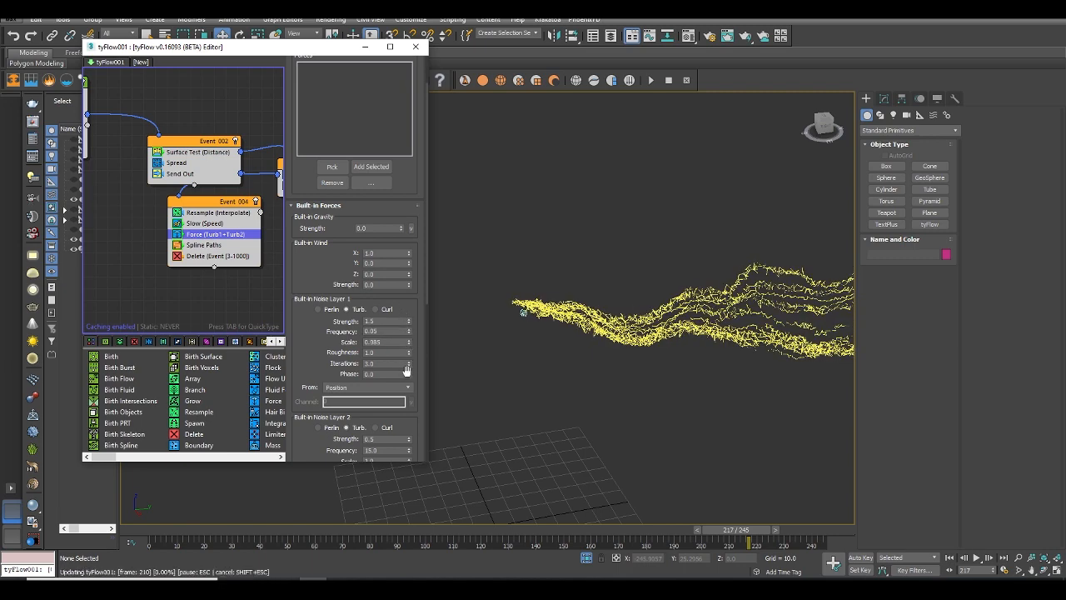
# - Set the Force operator's built-in noise layer 2 strength to 0.2 and view the strands together with the target pillar
pyautogui.moveTo(408, 441); pyautogui.dragTo(408, 391)
pyautogui.click(408, 439)
pyautogui.click(409, 438)
pyautogui.moveTo(633, 380)
pyautogui.keyDown('alt'); pyautogui.mouseDown(button='middle')
pyautogui.moveTo(559, 370)
pyautogui.moveTo(646, 370)
pyautogui.mouseUp(button='middle'); pyautogui.keyUp('alt')
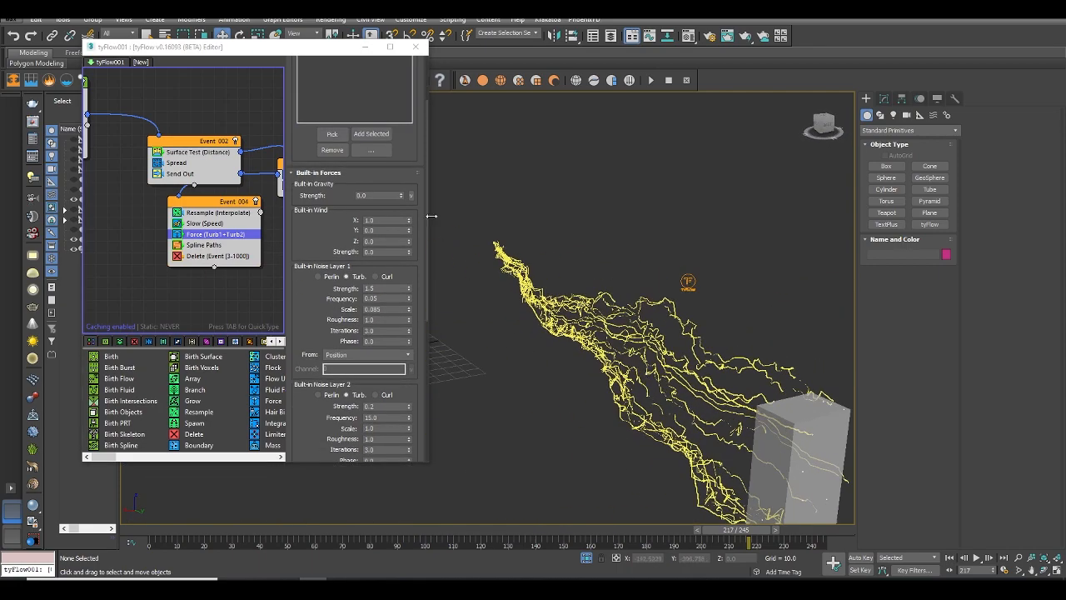
# - Reduce the total in Event_001's Birth operator to 25 particles and scrub the timeline to check the strands
pyautogui.moveTo(189, 132); pyautogui.dragTo(242, 168, button='middle')
pyautogui.click(136, 147)
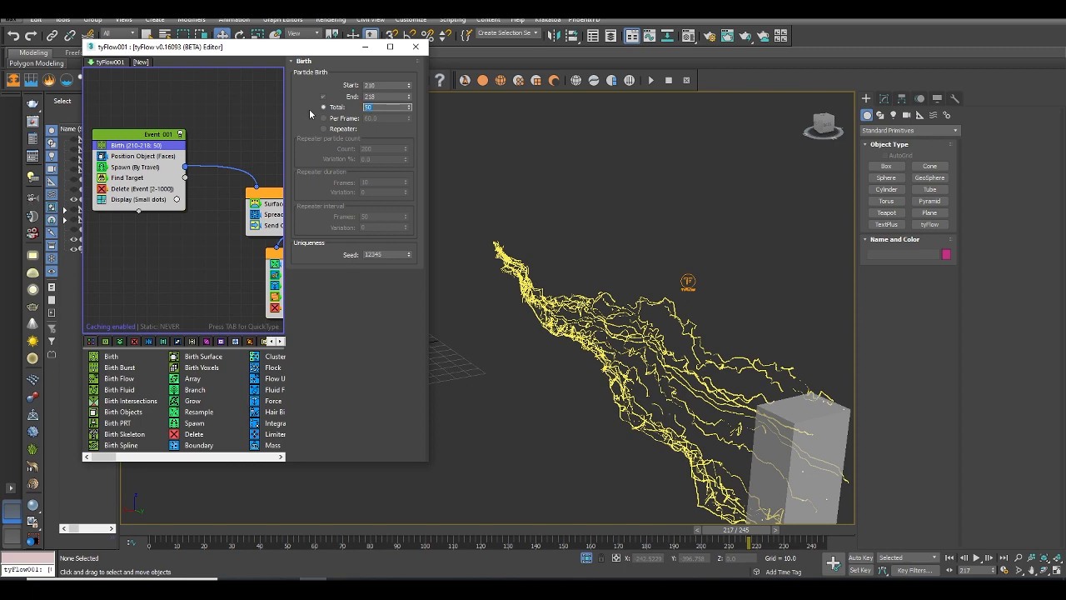
pyautogui.write('25')
pyautogui.press('Return')
pyautogui.keyDown('alt'); pyautogui.moveTo(617, 491); pyautogui.dragTo(580, 480, button='middle'); pyautogui.keyUp('alt')
pyautogui.moveTo(747, 538)
pyautogui.mouseDown()
pyautogui.moveTo(550, 534)
pyautogui.moveTo(750, 537)
pyautogui.mouseUp()
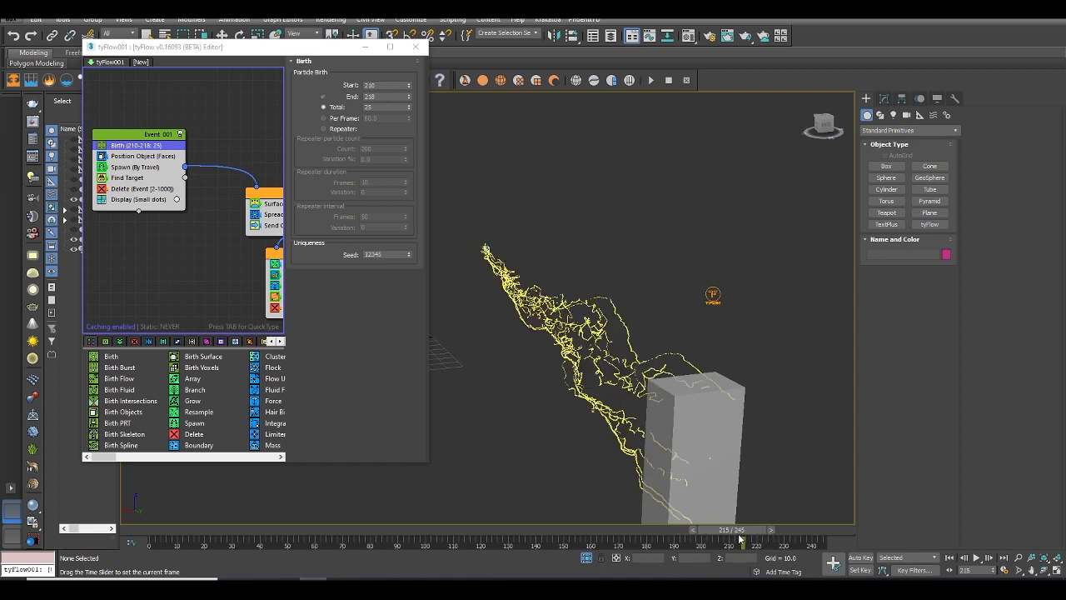
# - Add the emitter sphere and the target pillar Box003 to the objects of Event_002's Surface Test operator
pyautogui.click(108, 160)
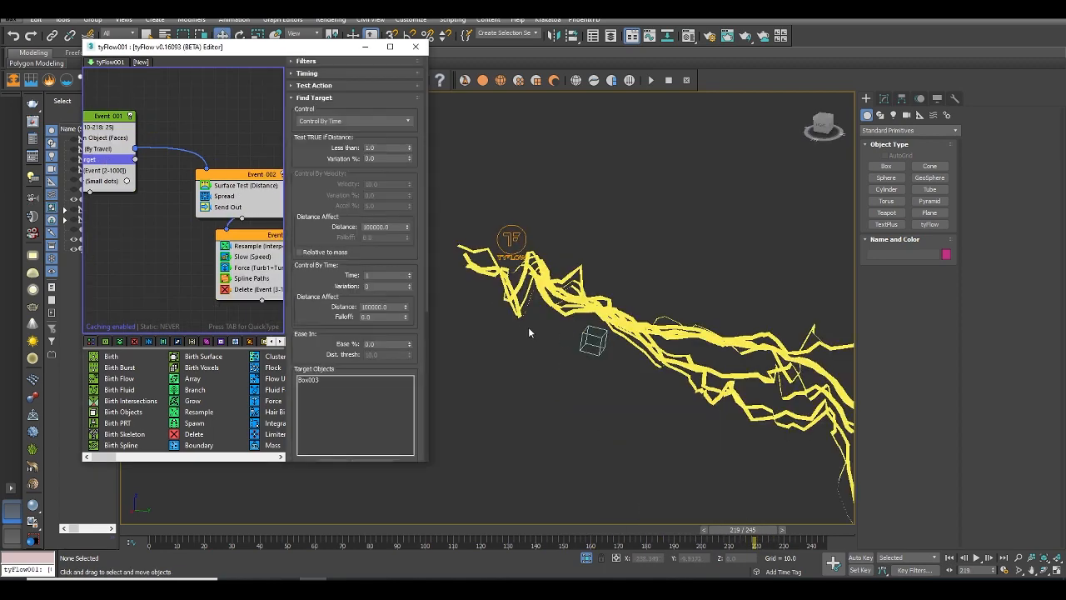
pyautogui.moveTo(528, 327); pyautogui.dragTo(566, 318, button='middle')
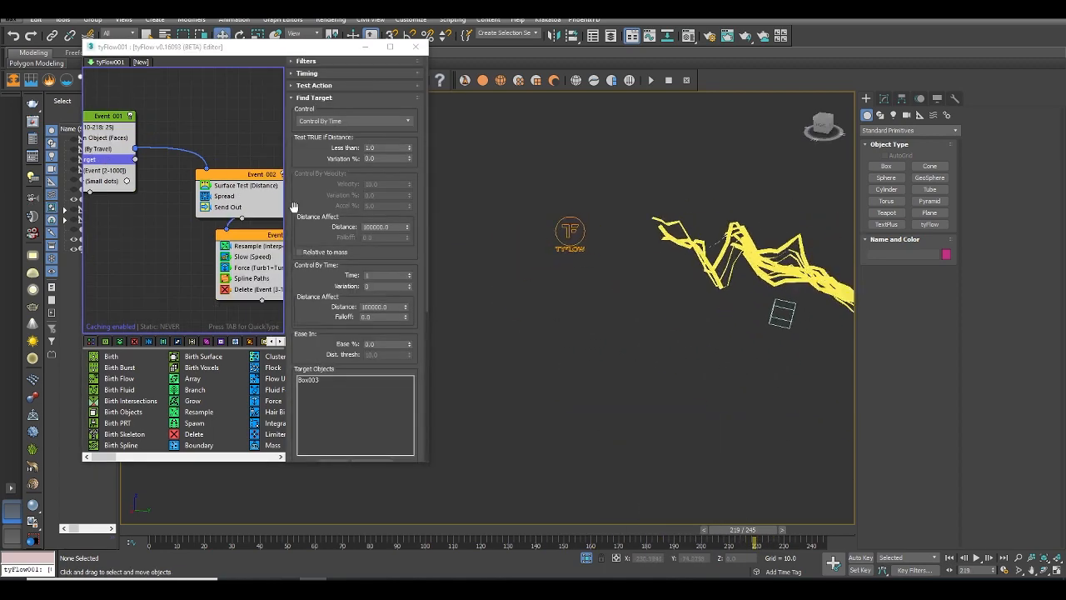
pyautogui.click(244, 186)
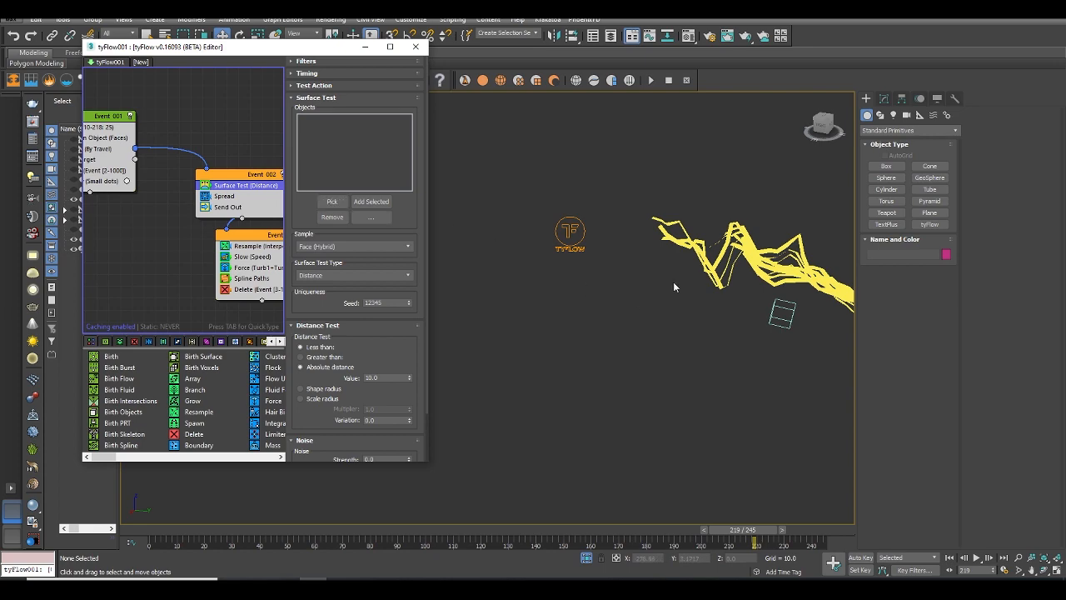
pyautogui.click(772, 311)
pyautogui.scroll(-3, 657, 313)
pyautogui.moveTo(777, 347); pyautogui.dragTo(585, 309, button='middle')
pyautogui.moveTo(733, 379); pyautogui.dragTo(660, 357, button='middle')
pyautogui.scroll(-3, 661, 358)
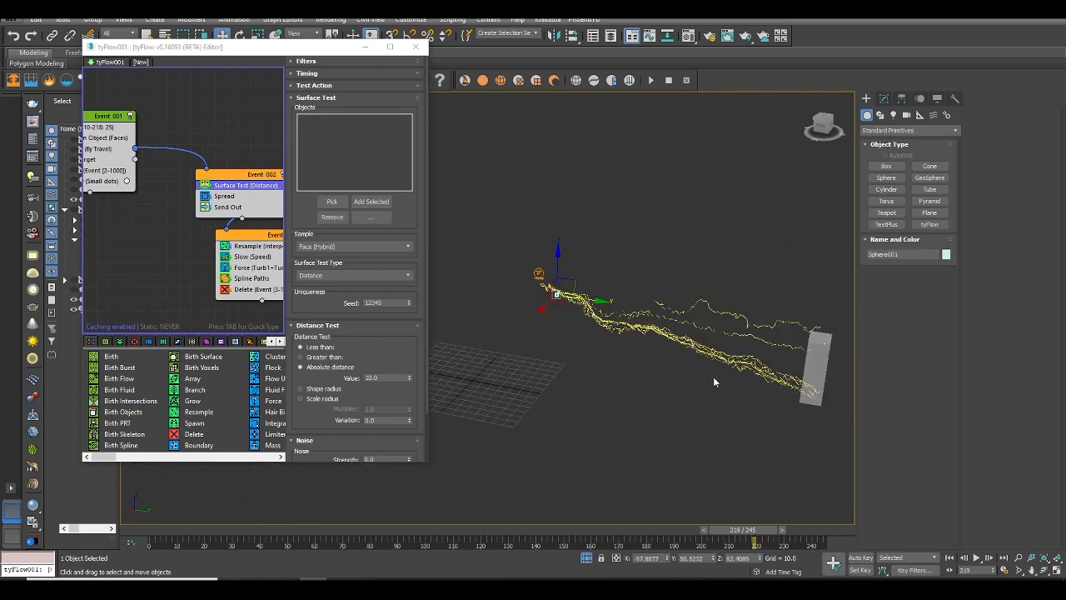
pyautogui.keyDown('ctrl'); pyautogui.click(816, 367); pyautogui.keyUp('ctrl')
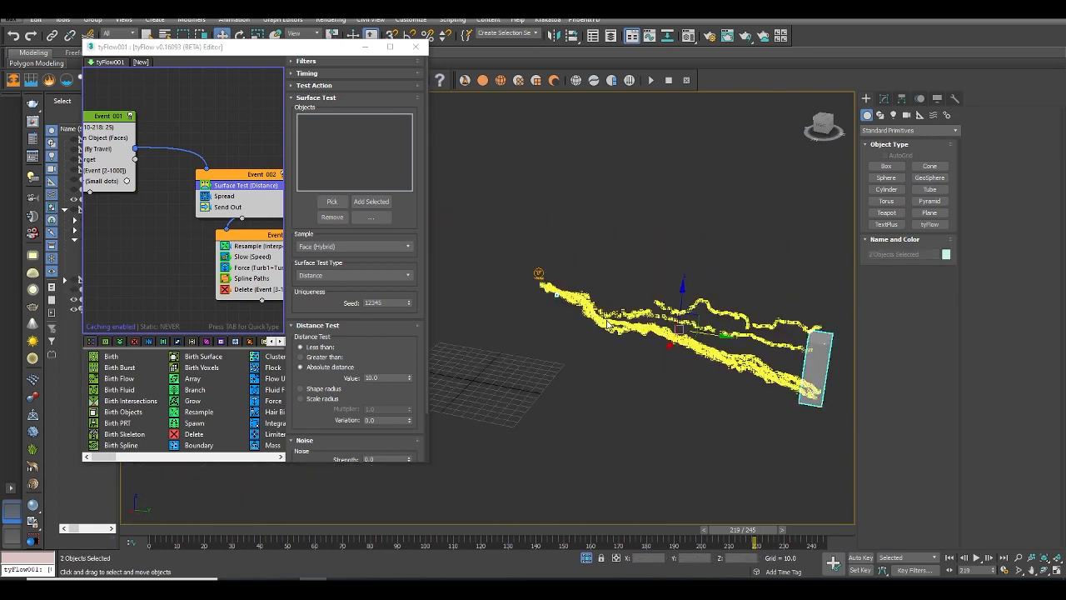
pyautogui.click(376, 203)
pyautogui.scroll(2, 574, 296)
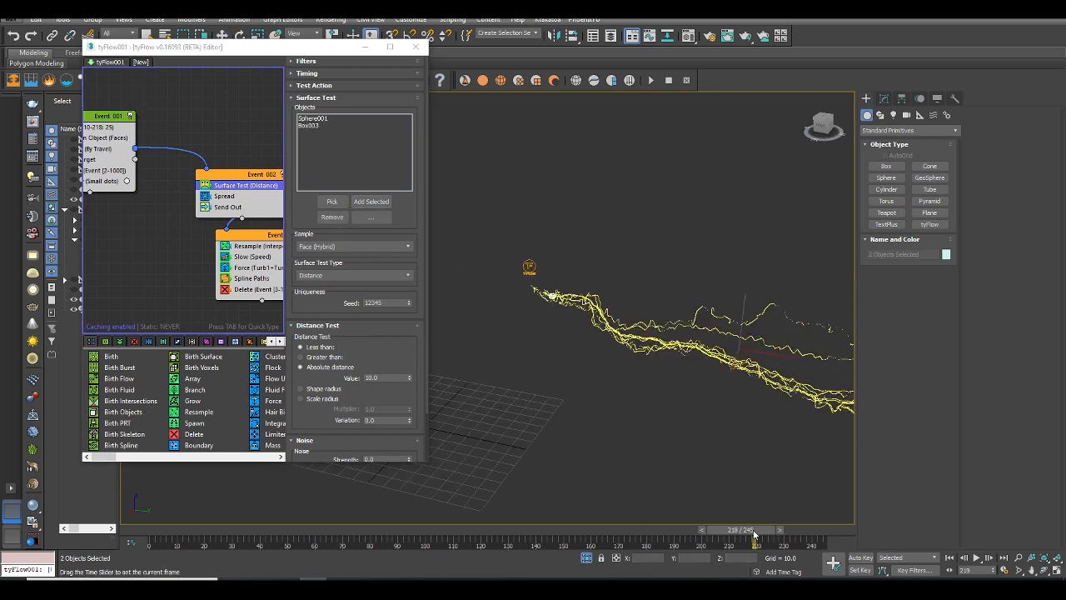
# - Scrub the timeline to frame 212 and close the flow editor
pyautogui.moveTo(754, 530)
pyautogui.mouseDown()
pyautogui.moveTo(616, 533)
pyautogui.moveTo(753, 533)
pyautogui.moveTo(734, 533)
pyautogui.mouseUp()
pyautogui.press('w')
pyautogui.click(415, 53)
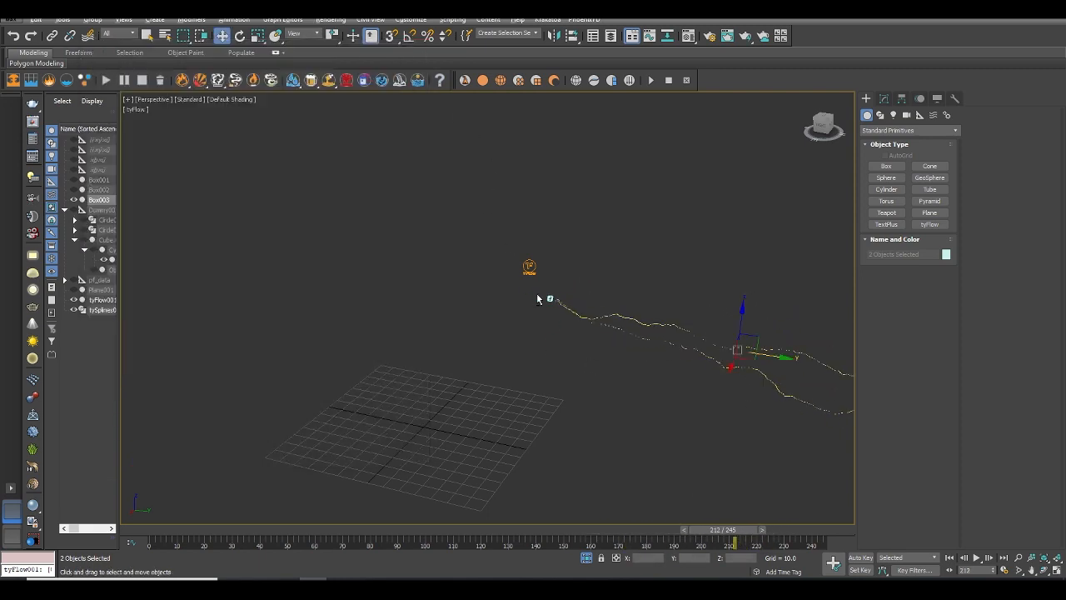
# - Exit isolation to show the whole scene and check the strands through Camera01_2
pyautogui.keyDown('alt'); pyautogui.moveTo(537, 293); pyautogui.dragTo(619, 457, button='middle'); pyautogui.keyUp('alt')
pyautogui.click(586, 557)
pyautogui.keyDown('alt'); pyautogui.moveTo(598, 403); pyautogui.dragTo(509, 371, button='middle'); pyautogui.keyUp('alt')
pyautogui.press('c')
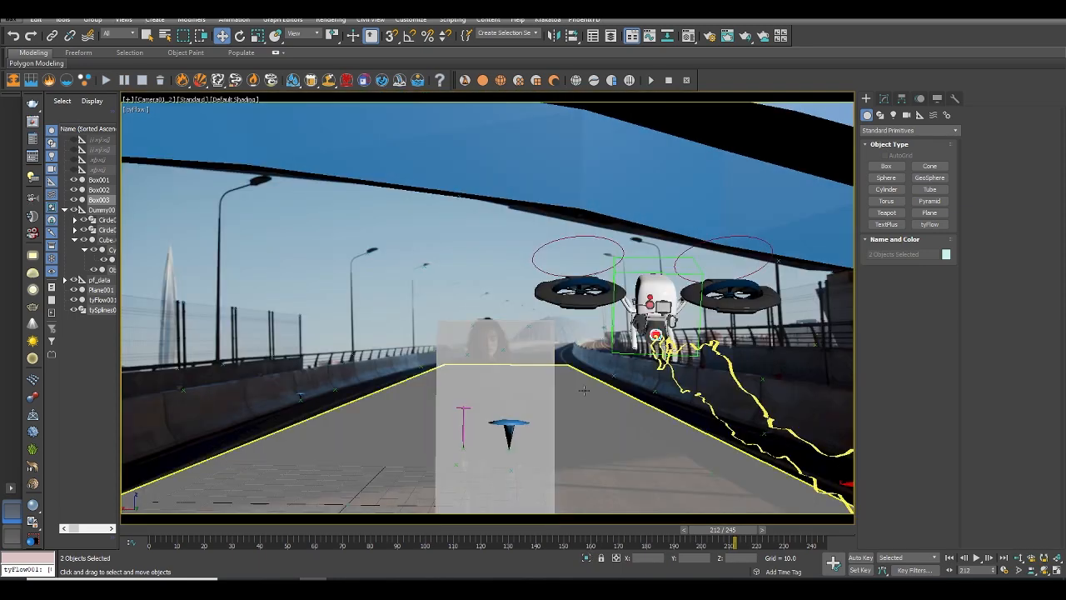
pyautogui.moveTo(726, 530)
pyautogui.mouseDown()
pyautogui.moveTo(454, 532)
pyautogui.moveTo(733, 543)
pyautogui.moveTo(773, 534)
pyautogui.moveTo(710, 528)
pyautogui.moveTo(725, 523)
pyautogui.mouseUp()
pyautogui.press('w')
# - Return to the perspective view and create a second tyFlow object above the road, near the target pillar
pyautogui.press('p')
pyautogui.keyDown('alt'); pyautogui.moveTo(579, 340); pyautogui.dragTo(658, 358, button='middle'); pyautogui.keyUp('alt')
pyautogui.click(884, 99)
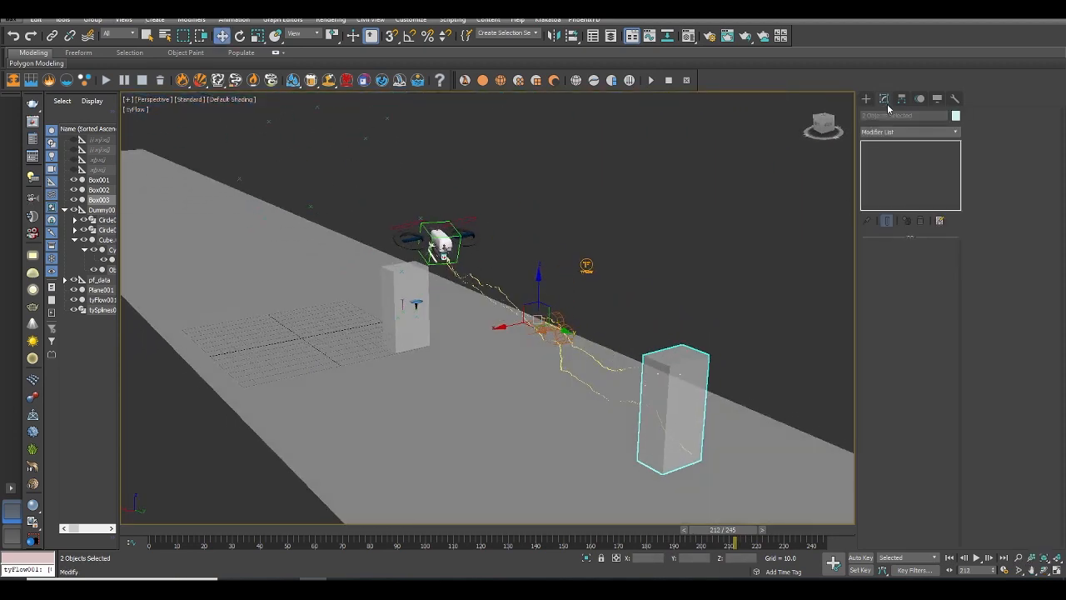
pyautogui.click(866, 98)
pyautogui.click(930, 224)
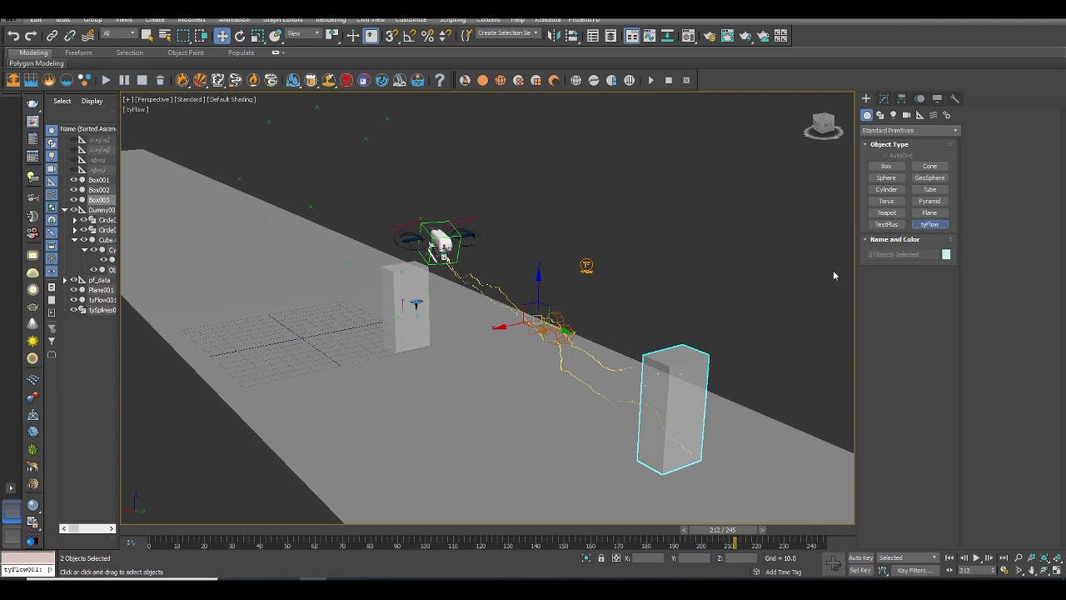
pyautogui.click(639, 295)
pyautogui.press('w')
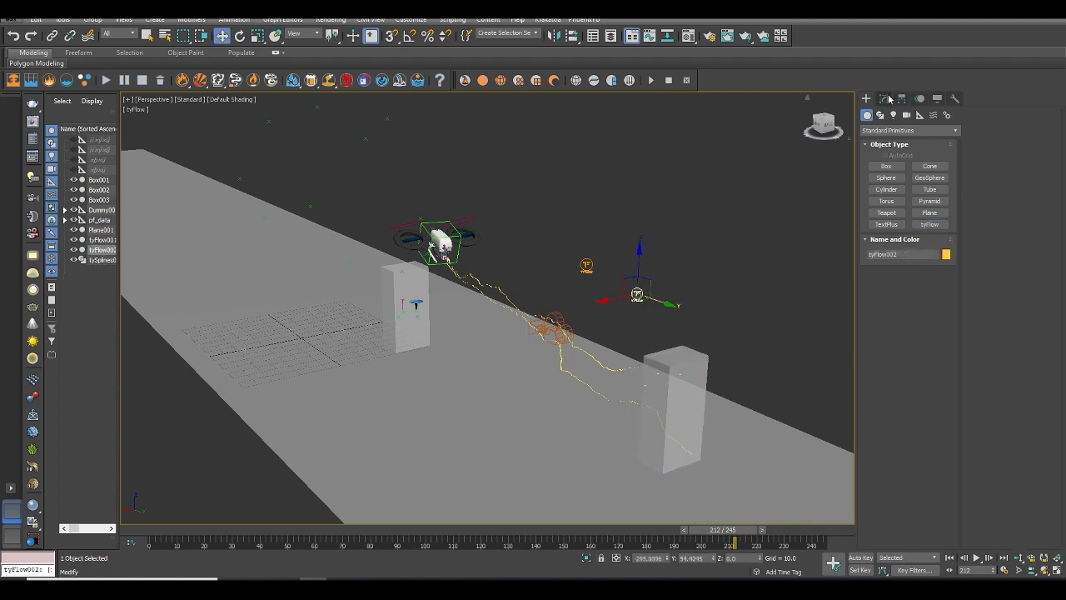
# - Open the new flow's editor, then move and narrow it so the drone stays in view
pyautogui.click(885, 99)
pyautogui.click(900, 273)
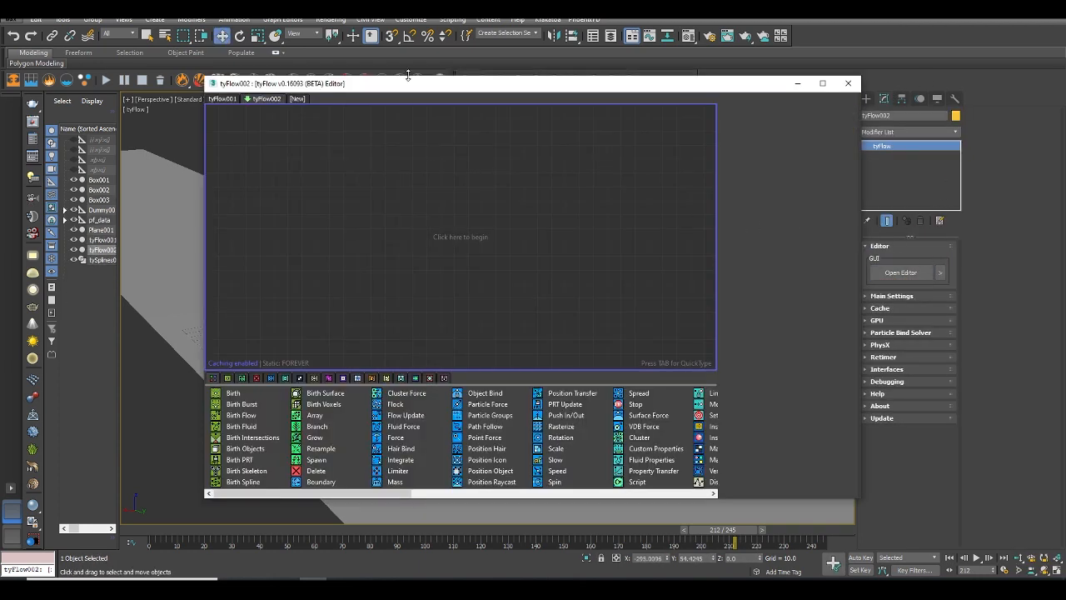
pyautogui.moveTo(402, 86); pyautogui.dragTo(589, 87)
pyautogui.moveTo(389, 171); pyautogui.dragTo(683, 223)
pyautogui.moveTo(472, 268); pyautogui.dragTo(431, 265, button='middle')
pyautogui.scroll(5, 450, 265)
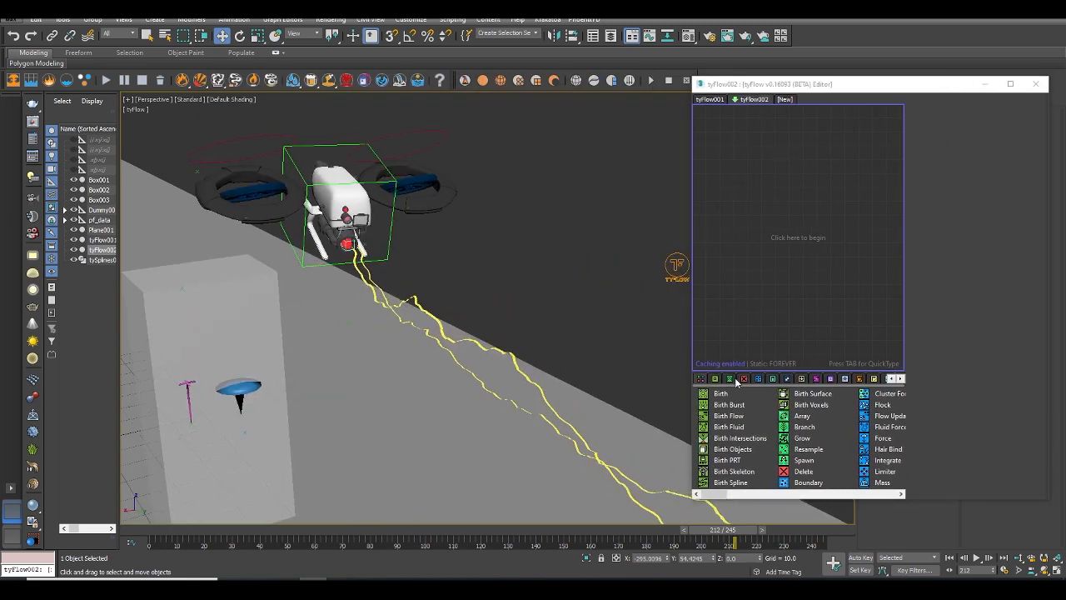
# - Add a Birth operator as a new event in tyFlow002 and insert a Position Object operator above its Display operator
pyautogui.moveTo(721, 398); pyautogui.dragTo(755, 203)
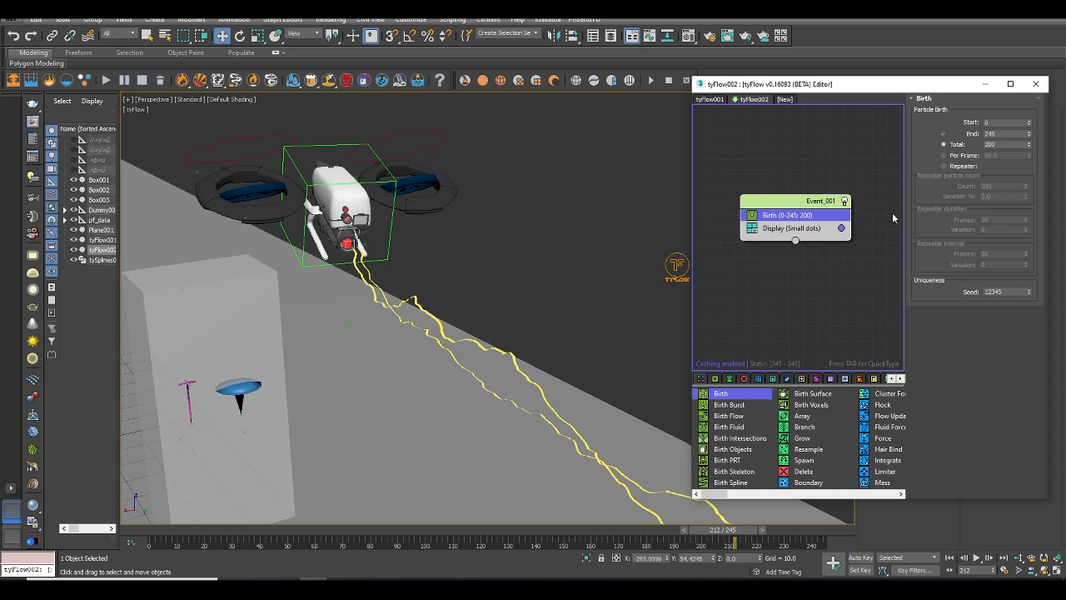
pyautogui.click(795, 228)
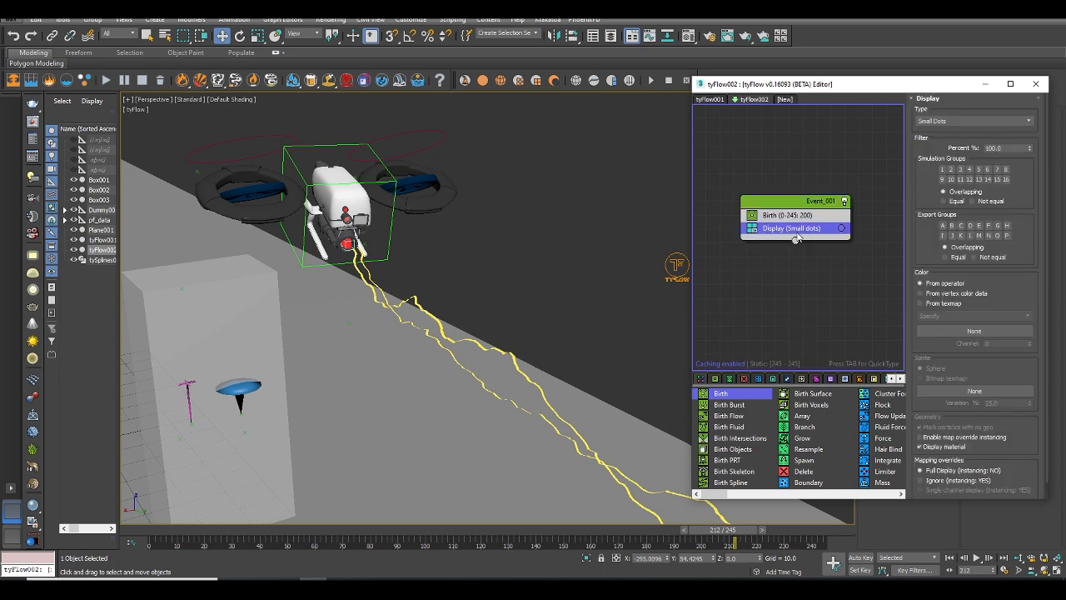
pyautogui.press('Tab')
pyautogui.write('pos')
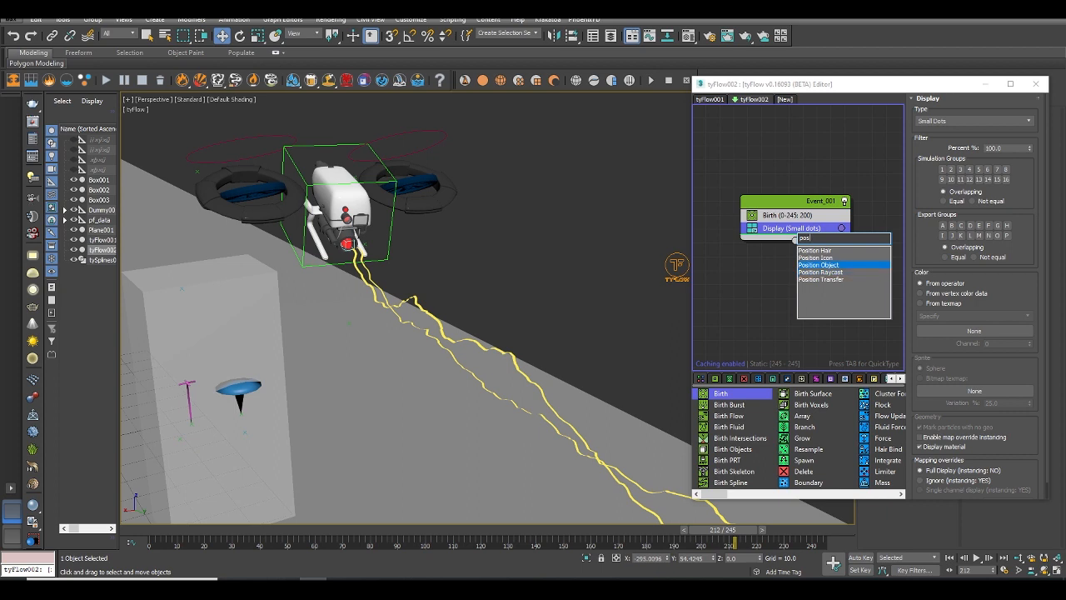
pyautogui.press('Return')
pyautogui.moveTo(785, 244); pyautogui.dragTo(793, 222)
# - Pick the red sphere in the drone's camera as the Position Object emitter and inspect the drone up close
pyautogui.click(951, 224)
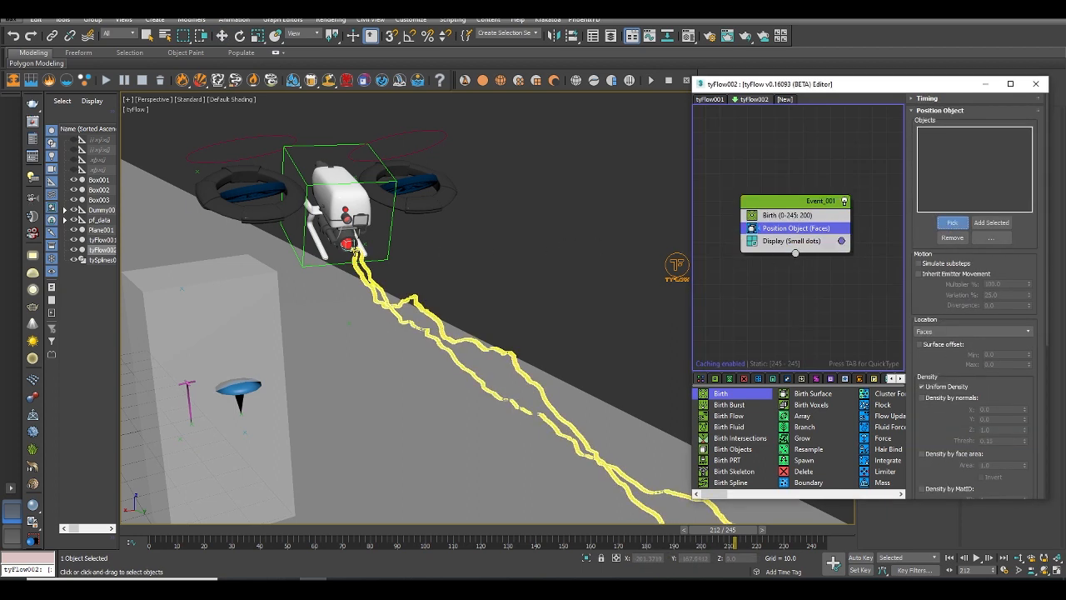
pyautogui.click(348, 244)
pyautogui.scroll(10, 364, 246)
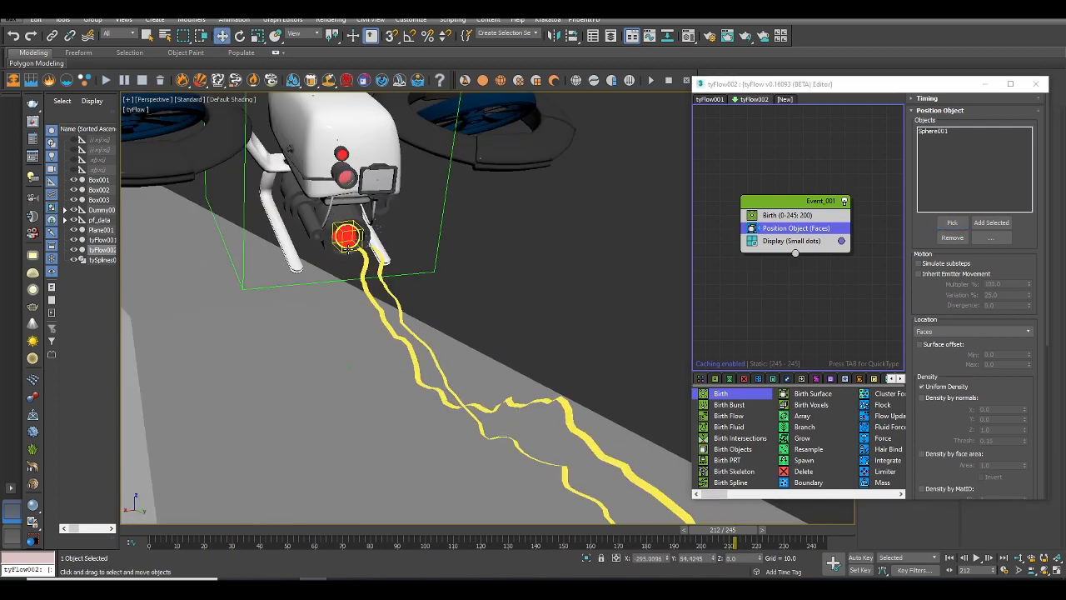
pyautogui.scroll(-10, 369, 248)
pyautogui.moveTo(498, 317); pyautogui.dragTo(229, 254, button='middle')
pyautogui.scroll(5, 376, 326)
pyautogui.scroll(4, 426, 335)
pyautogui.scroll(8, 426, 340)
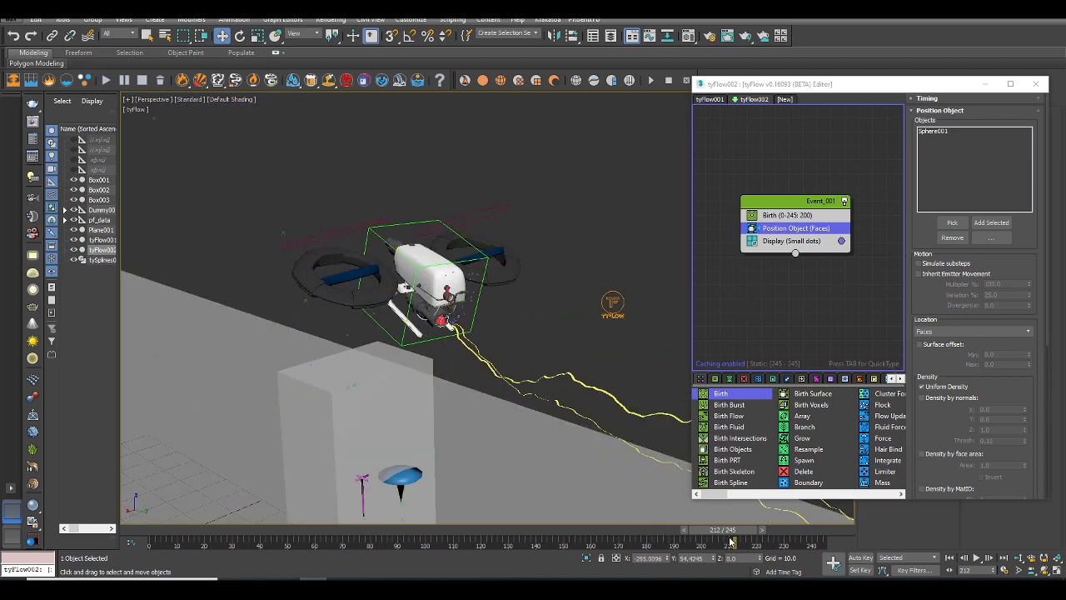
# - Set the new Birth operator's start frame to 210 and end frame to 215, checking the particles around frame 213
pyautogui.moveTo(735, 535)
pyautogui.mouseDown()
pyautogui.moveTo(708, 535)
pyautogui.moveTo(735, 533)
pyautogui.mouseUp()
pyautogui.press('w')
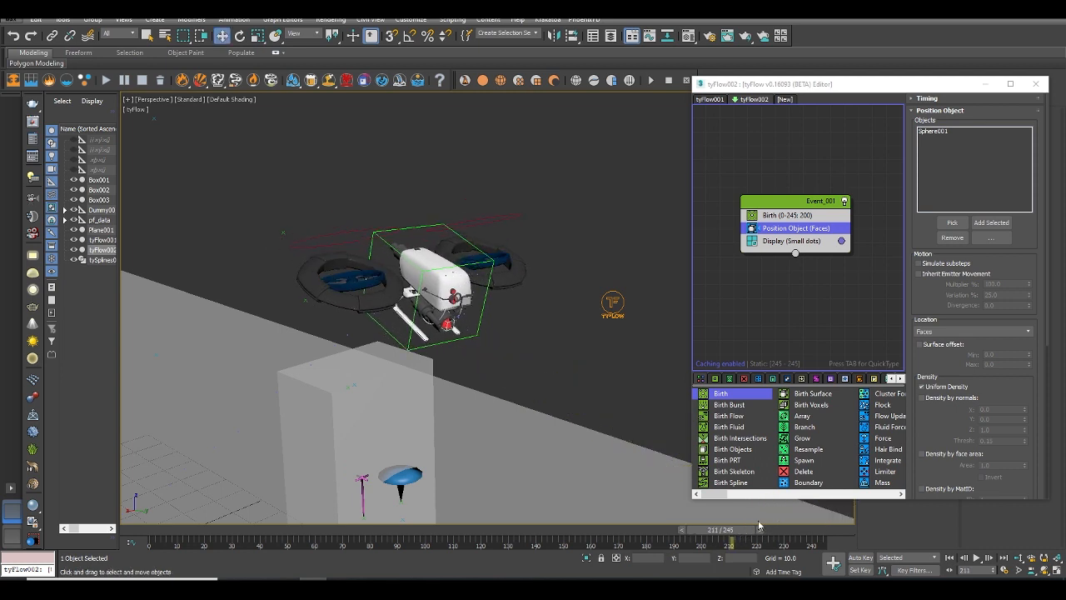
pyautogui.click(787, 215)
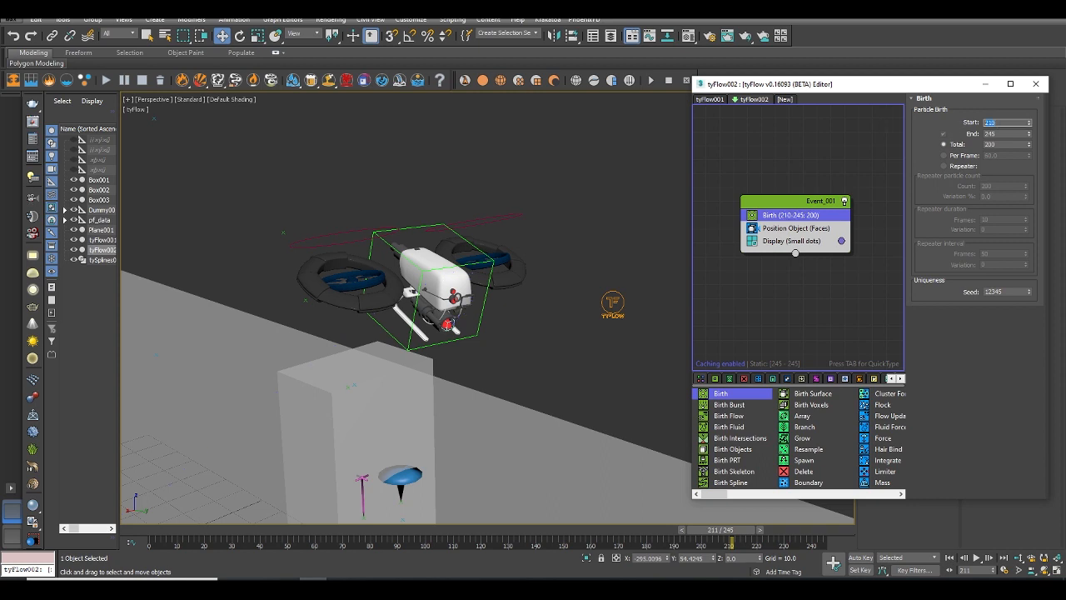
pyautogui.moveTo(733, 533); pyautogui.dragTo(747, 533)
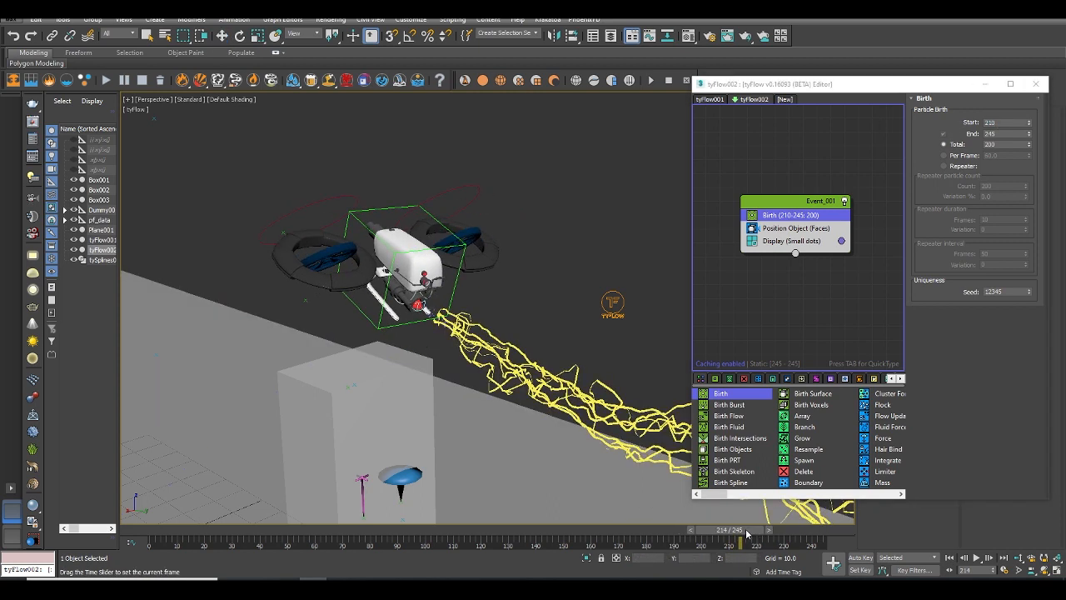
pyautogui.click(992, 134)
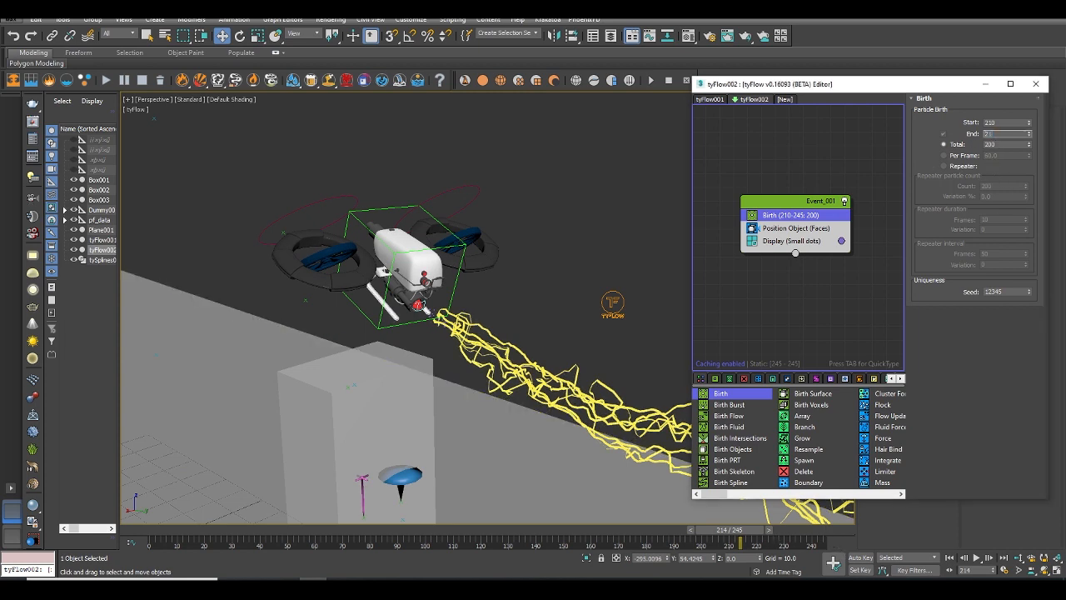
pyautogui.scroll(5, 435, 322)
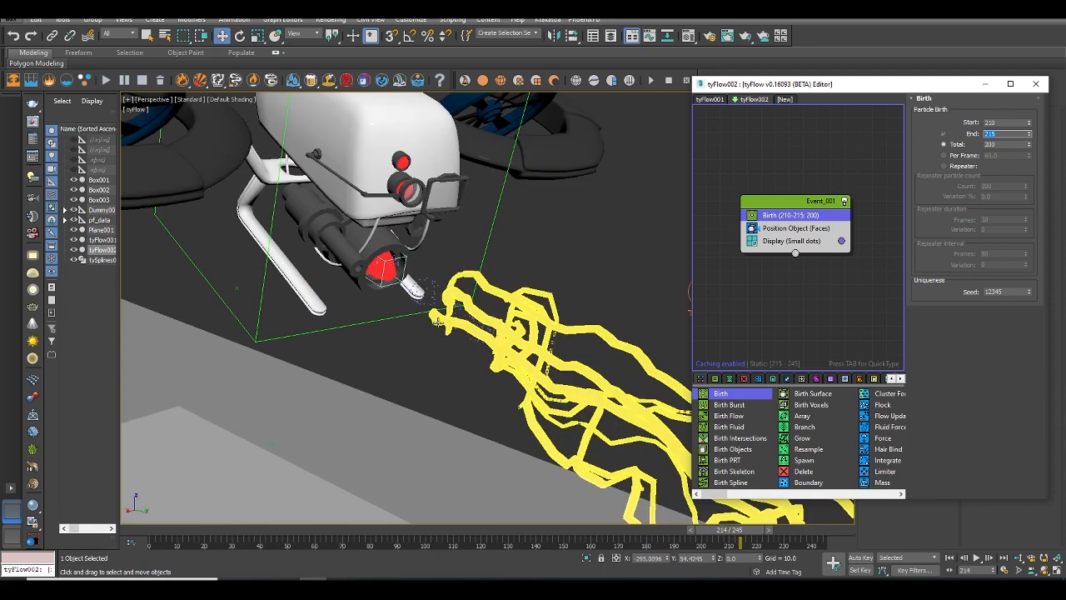
pyautogui.moveTo(705, 525); pyautogui.dragTo(739, 517)
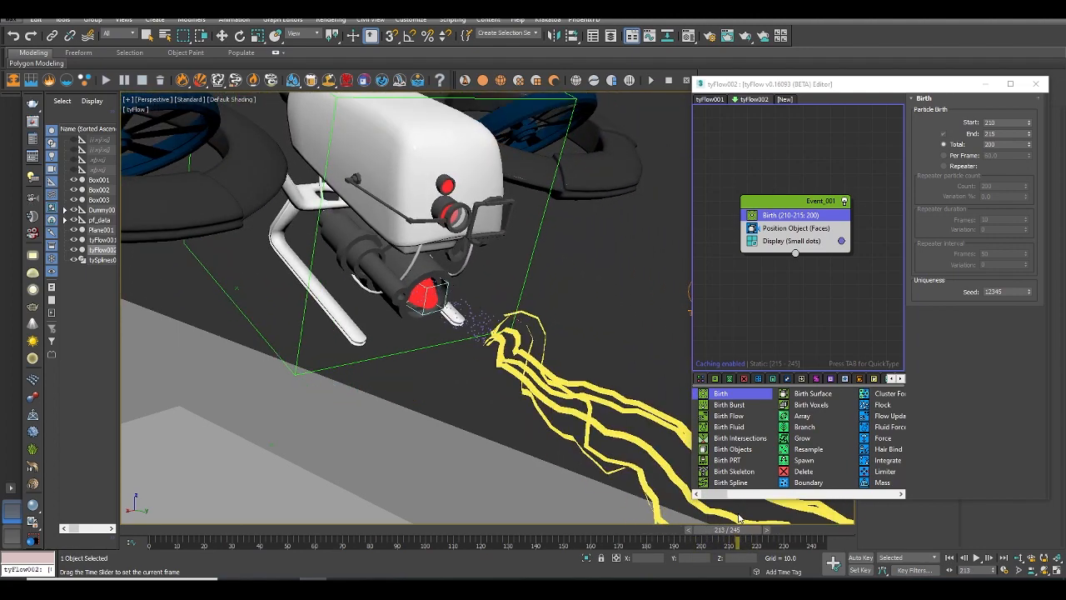
# - Hide the tySplines strands and orbit around the drone to view only the new particles
pyautogui.click(554, 377)
pyautogui.click(74, 262)
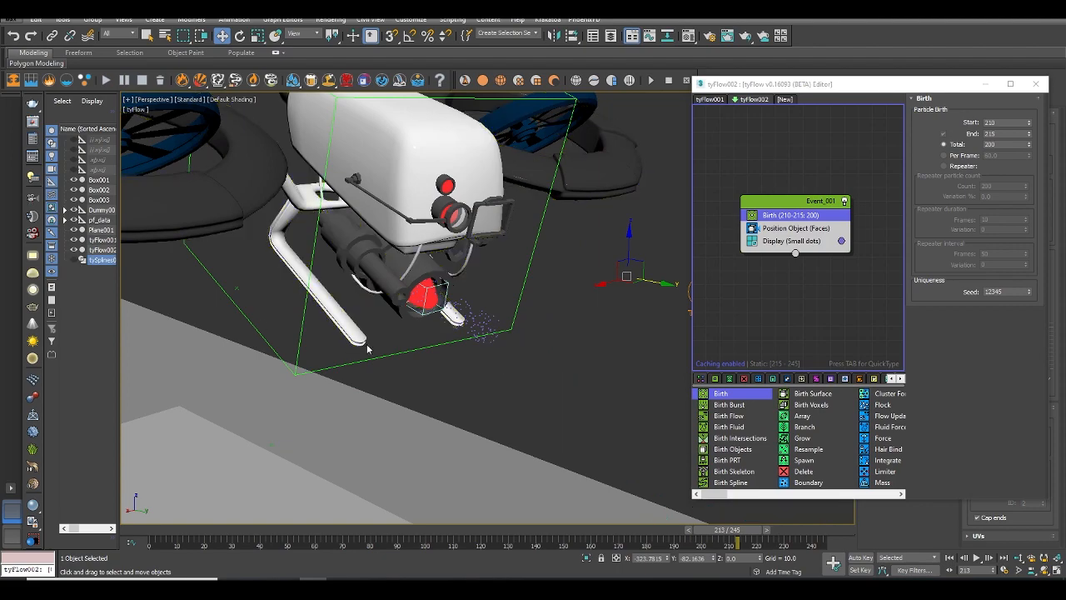
pyautogui.keyDown('alt'); pyautogui.moveTo(369, 349); pyautogui.dragTo(500, 351, button='middle'); pyautogui.keyUp('alt')
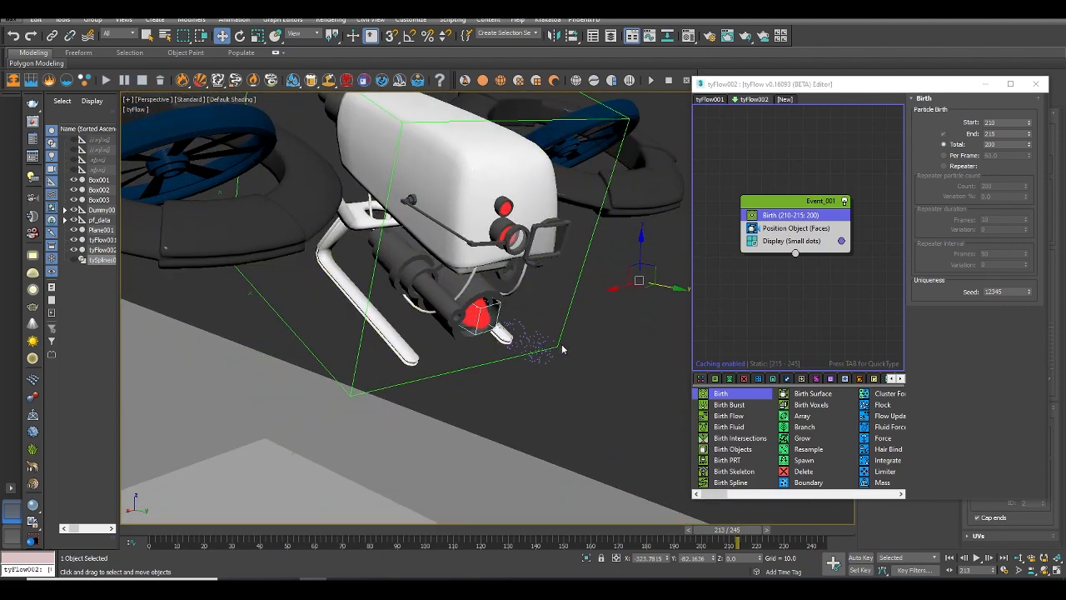
# - Add a Speed operator to Event_001 of tyFlow002, placed directly above its Display operator
pyautogui.click(783, 240)
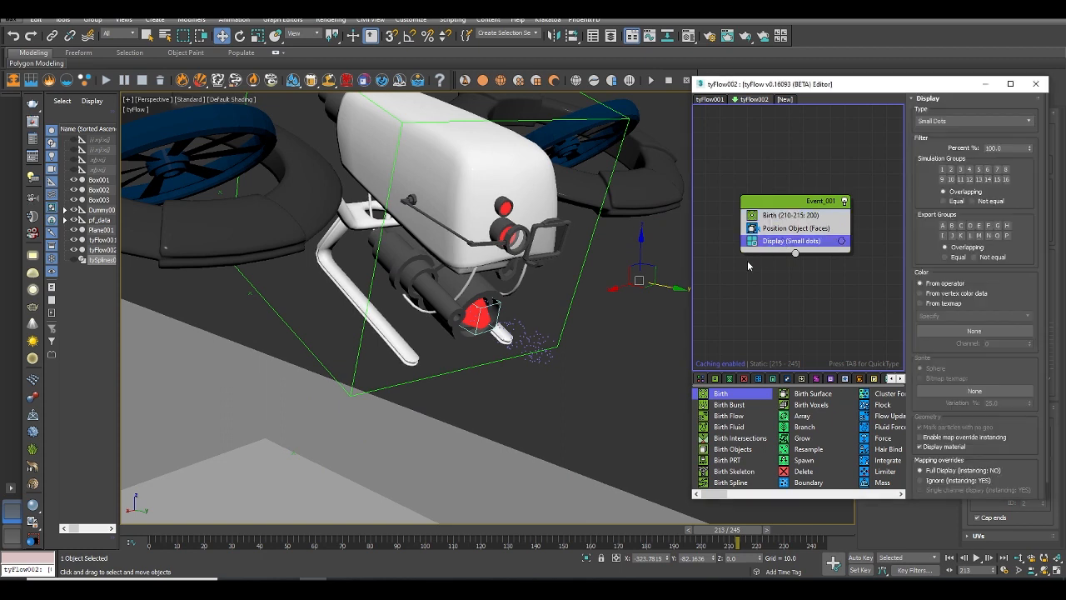
pyautogui.press('Tab')
pyautogui.write('spe')
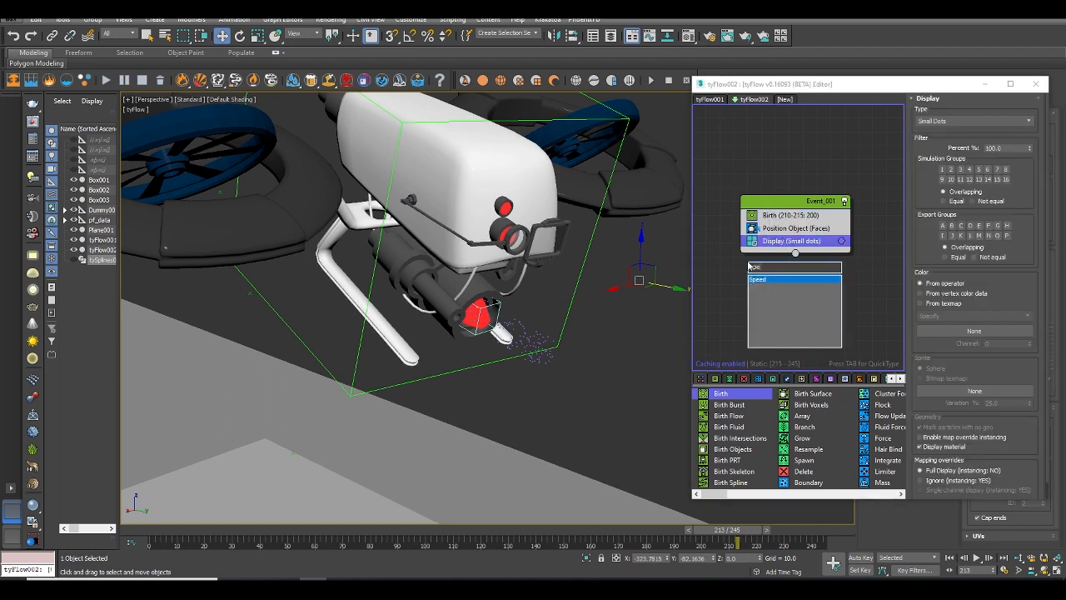
pyautogui.press('Return')
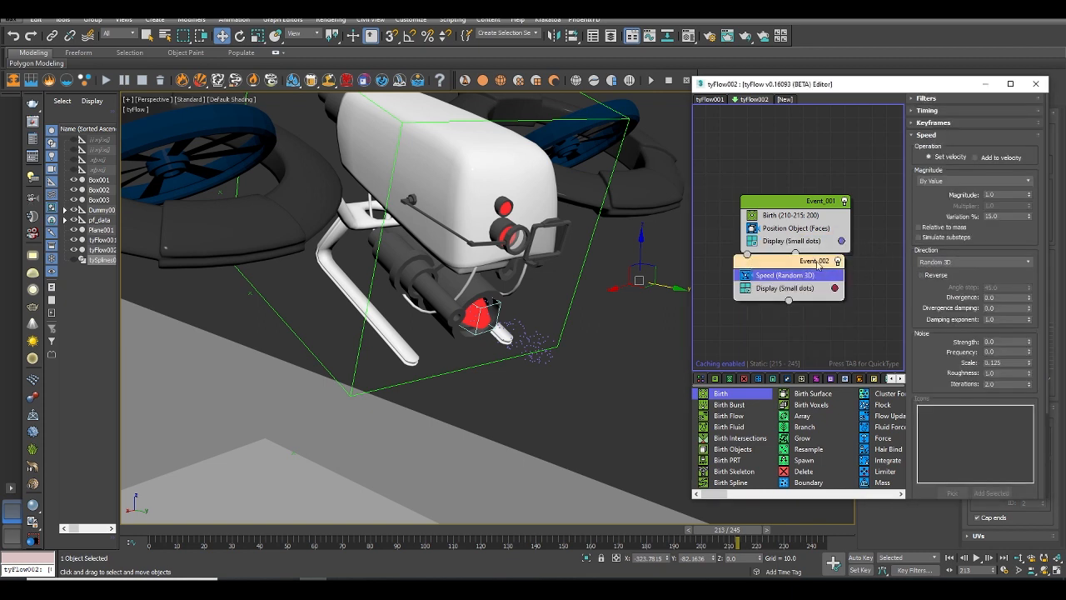
pyautogui.moveTo(817, 264); pyautogui.dragTo(820, 142)
pyautogui.click(881, 244)
pyautogui.click(812, 242)
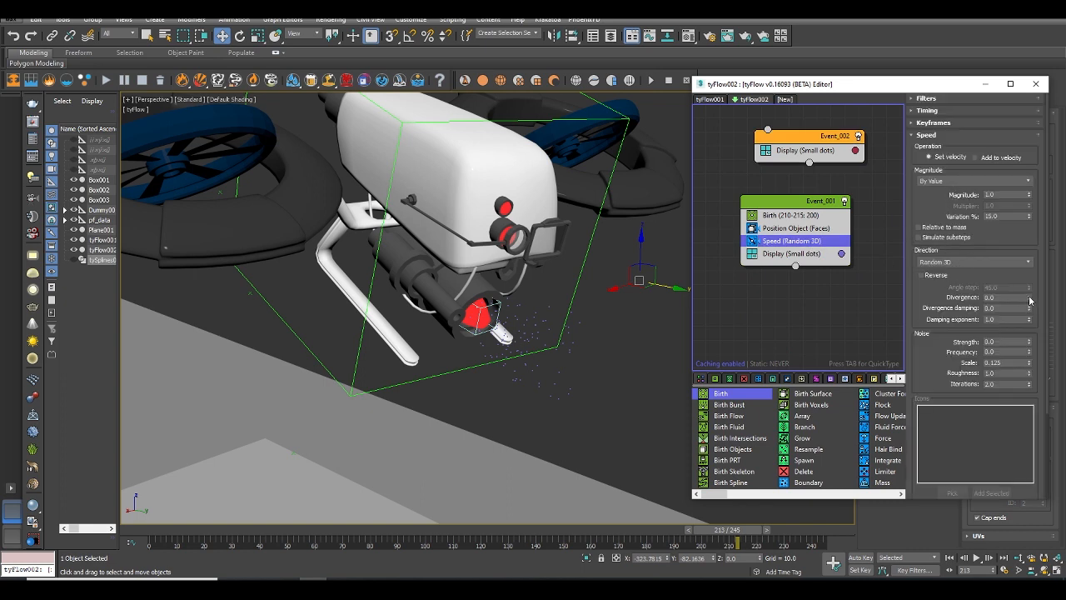
# - Set the Speed operator's magnitude to 2.0 and divergence to 4.9, and reduce the Birth total to 50
pyautogui.moveTo(1031, 298); pyautogui.dragTo(1028, 262)
pyautogui.moveTo(750, 527)
pyautogui.mouseDown()
pyautogui.moveTo(722, 528)
pyautogui.moveTo(751, 523)
pyautogui.mouseUp()
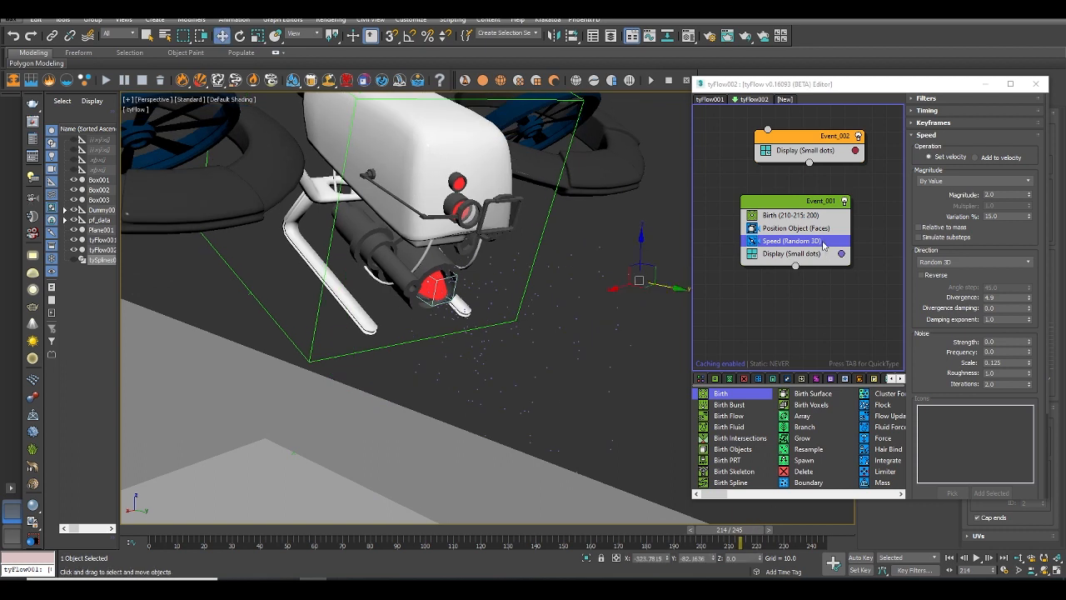
pyautogui.click(816, 216)
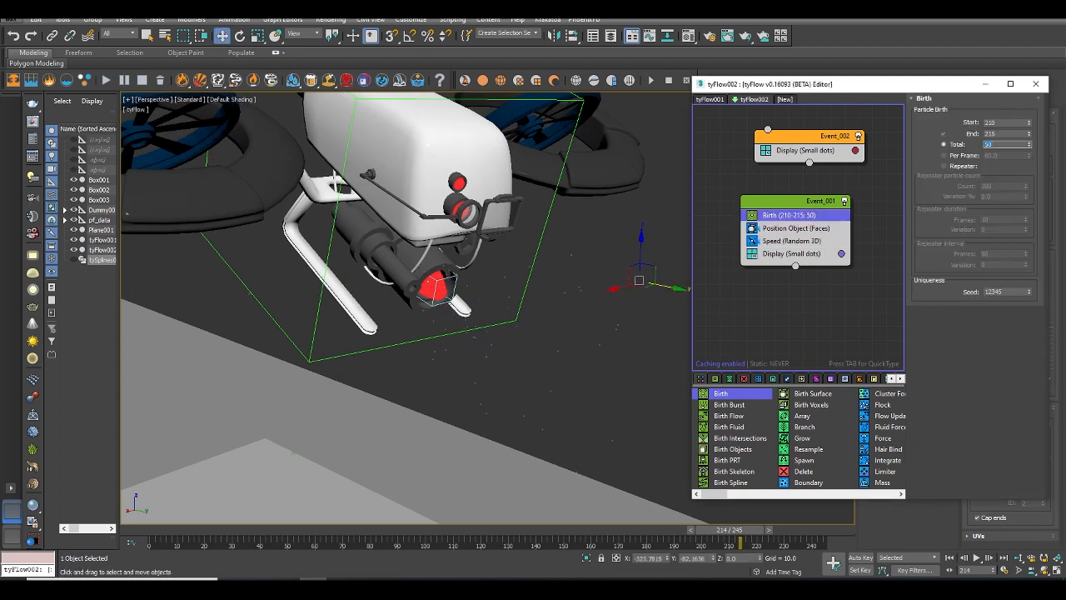
pyautogui.click(798, 229)
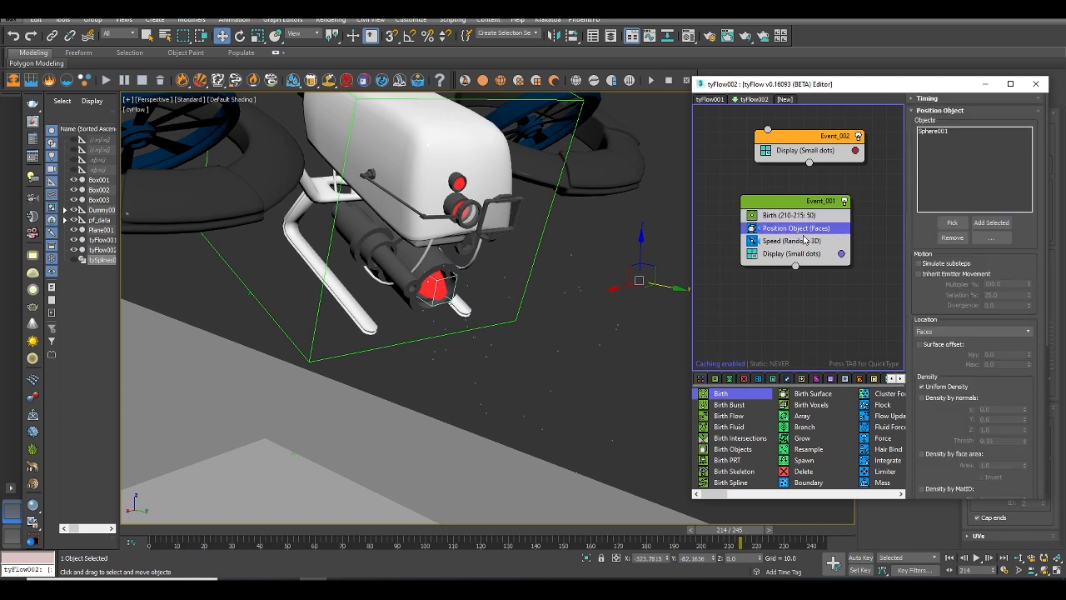
# - Insert a Delete operator above Event_001's Display operator, timed by Event Age with the range starting at 10
pyautogui.click(796, 254)
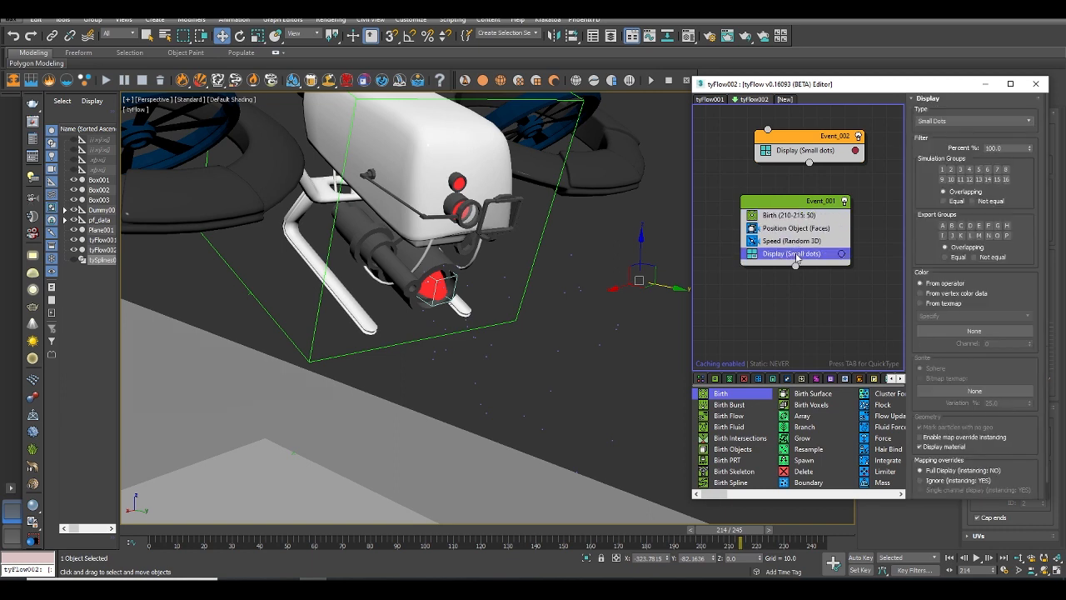
pyautogui.press('Tab')
pyautogui.write('de')
pyautogui.press('Return')
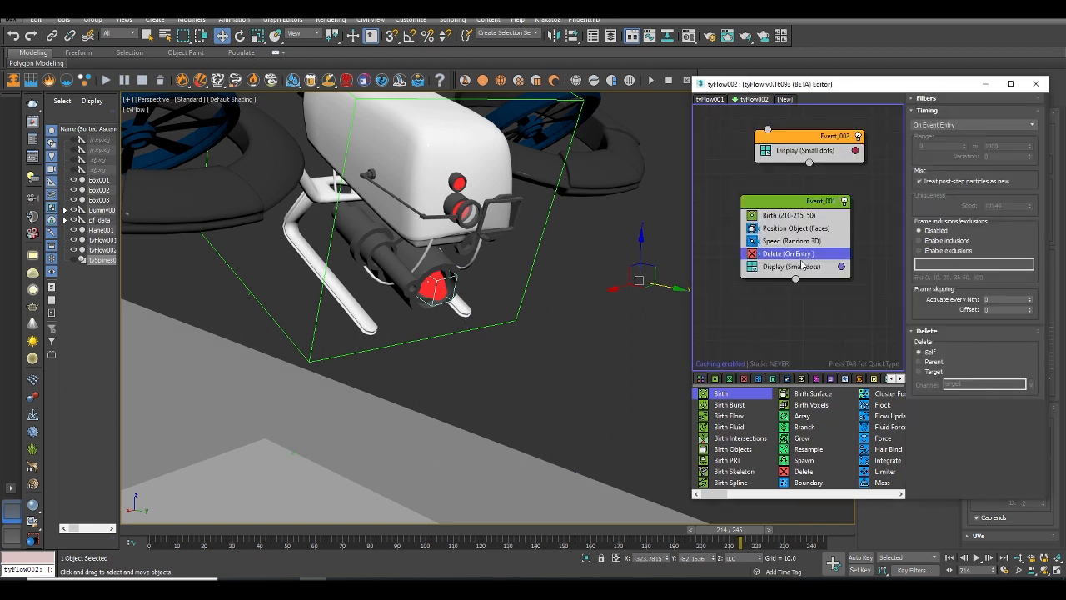
pyautogui.click(958, 125)
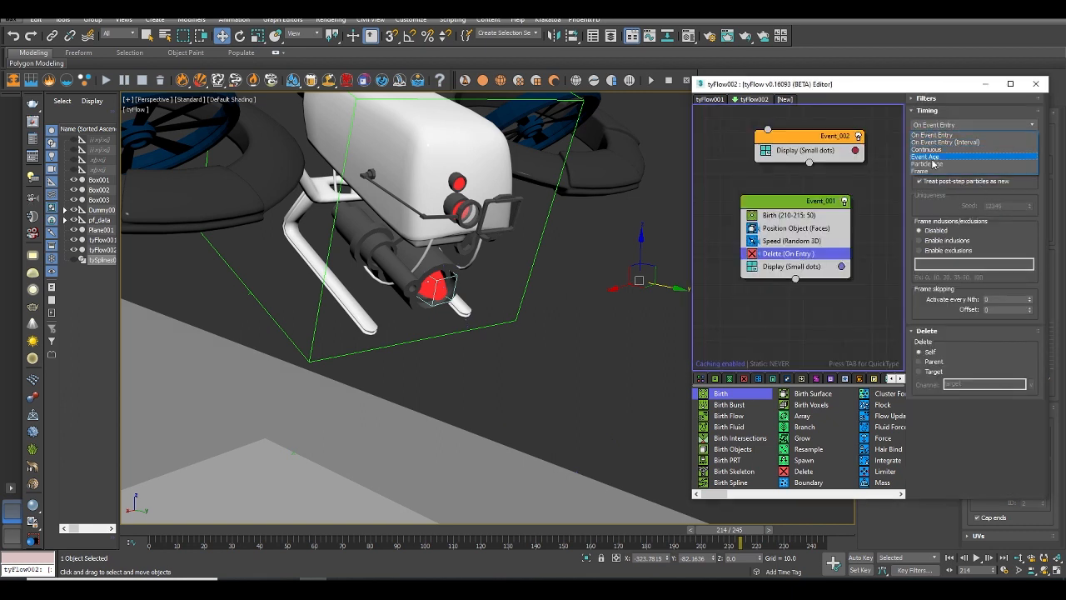
pyautogui.click(933, 157)
pyautogui.doubleClick(943, 147)
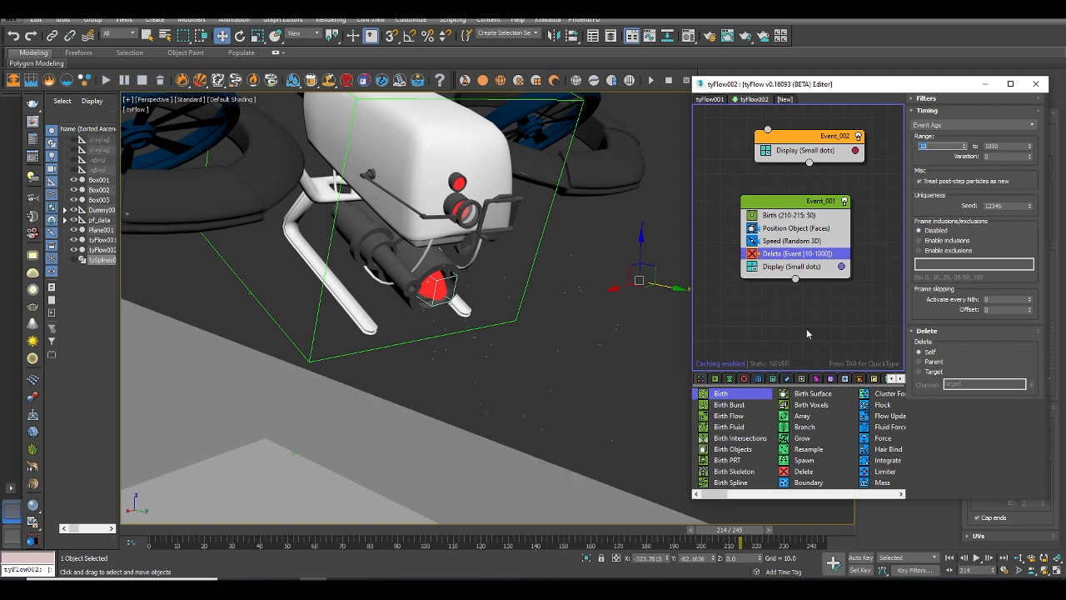
# - Change Event_001's particle display color to red
pyautogui.click(841, 267)
pyautogui.moveTo(874, 309); pyautogui.dragTo(859, 297)
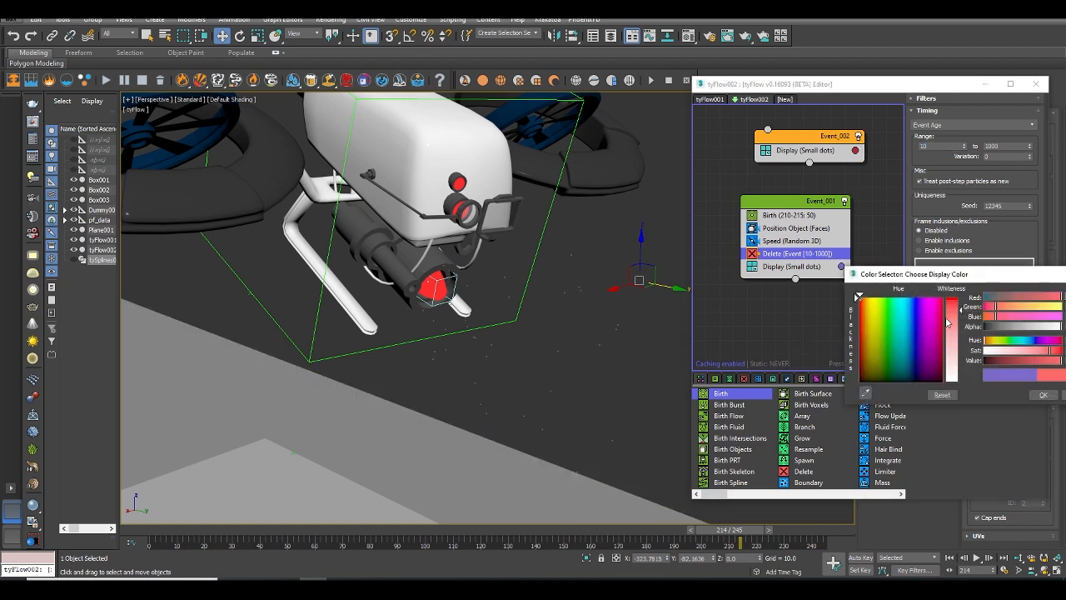
pyautogui.moveTo(948, 317); pyautogui.dragTo(950, 297)
pyautogui.click(1040, 395)
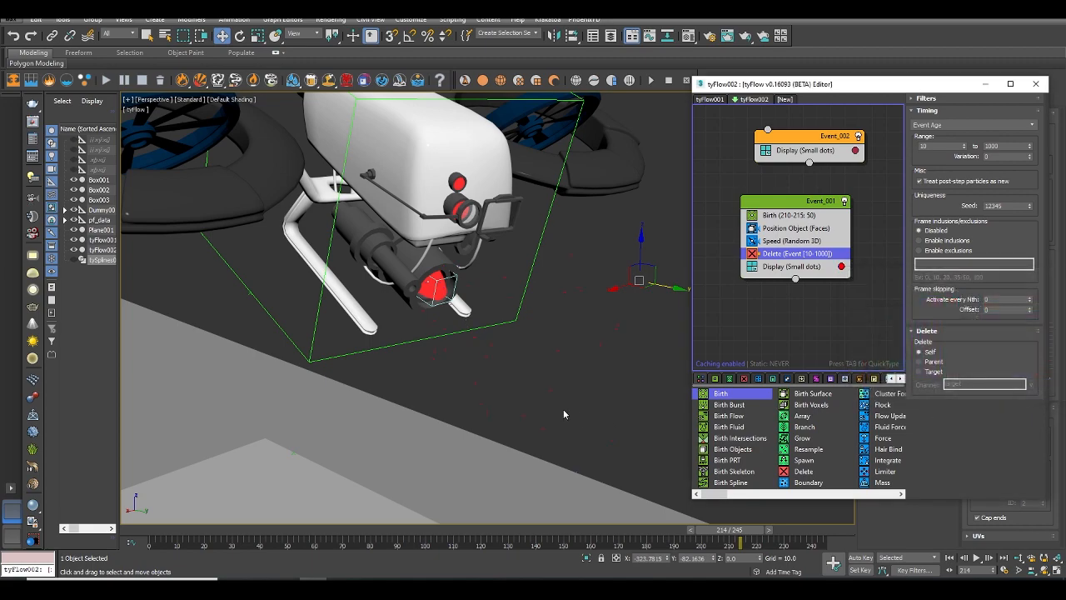
# - Try an Event Age start of 3 for Event_001's Delete operator, then set it to 5, checking frames 212 to 216
pyautogui.keyDown('alt'); pyautogui.moveTo(565, 414); pyautogui.dragTo(597, 497, button='middle'); pyautogui.keyUp('alt')
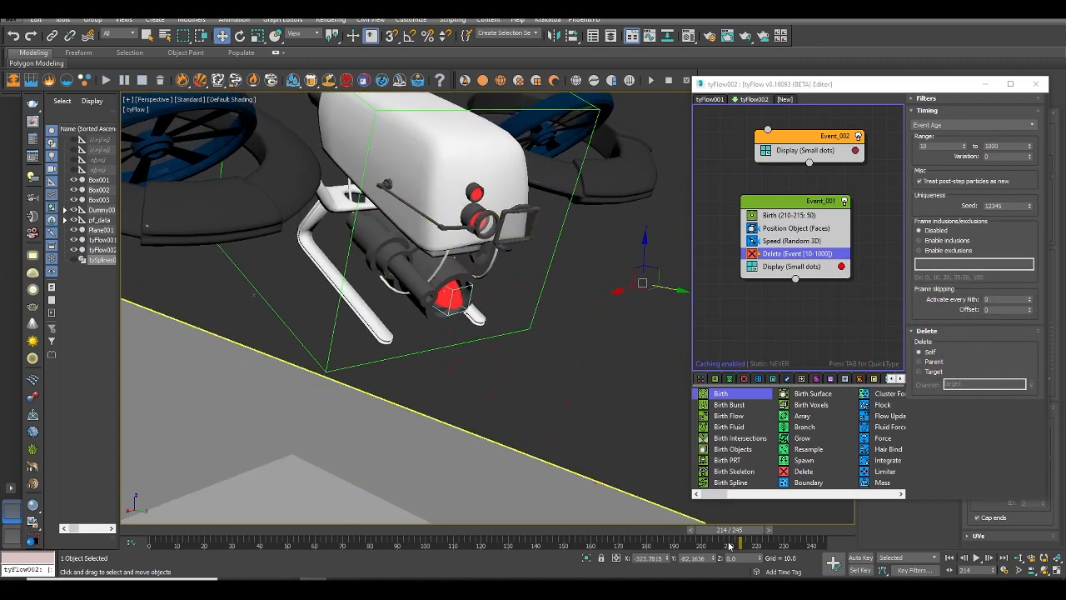
pyautogui.moveTo(729, 542)
pyautogui.mouseDown()
pyautogui.moveTo(758, 536)
pyautogui.moveTo(739, 530)
pyautogui.mouseUp()
pyautogui.press('w')
pyautogui.click(939, 147)
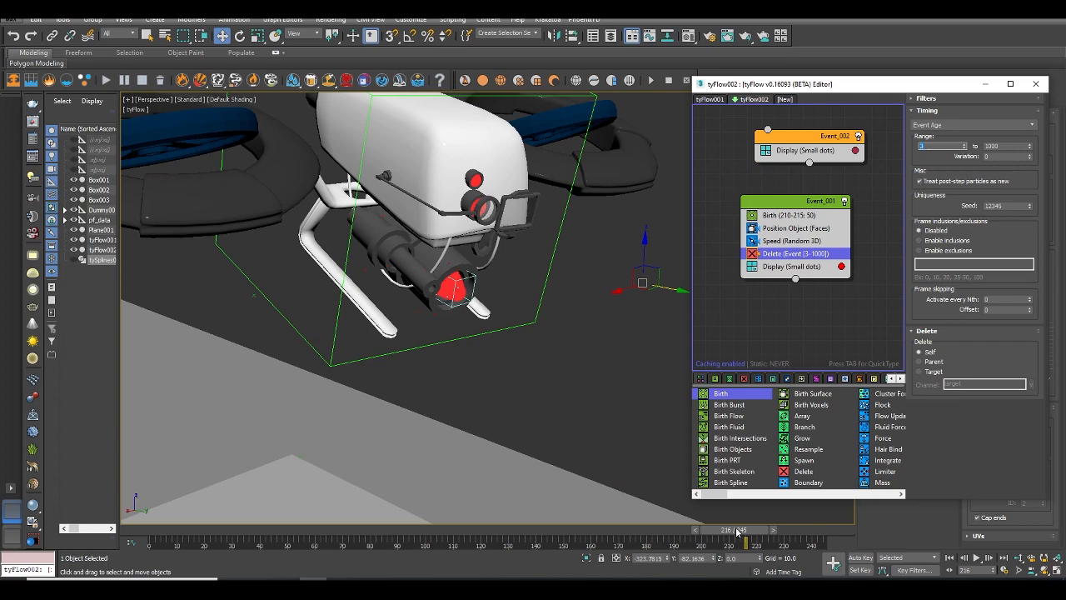
pyautogui.moveTo(736, 532)
pyautogui.mouseDown()
pyautogui.moveTo(638, 525)
pyautogui.moveTo(710, 530)
pyautogui.moveTo(695, 515)
pyautogui.moveTo(733, 529)
pyautogui.mouseUp()
pyautogui.press('w')
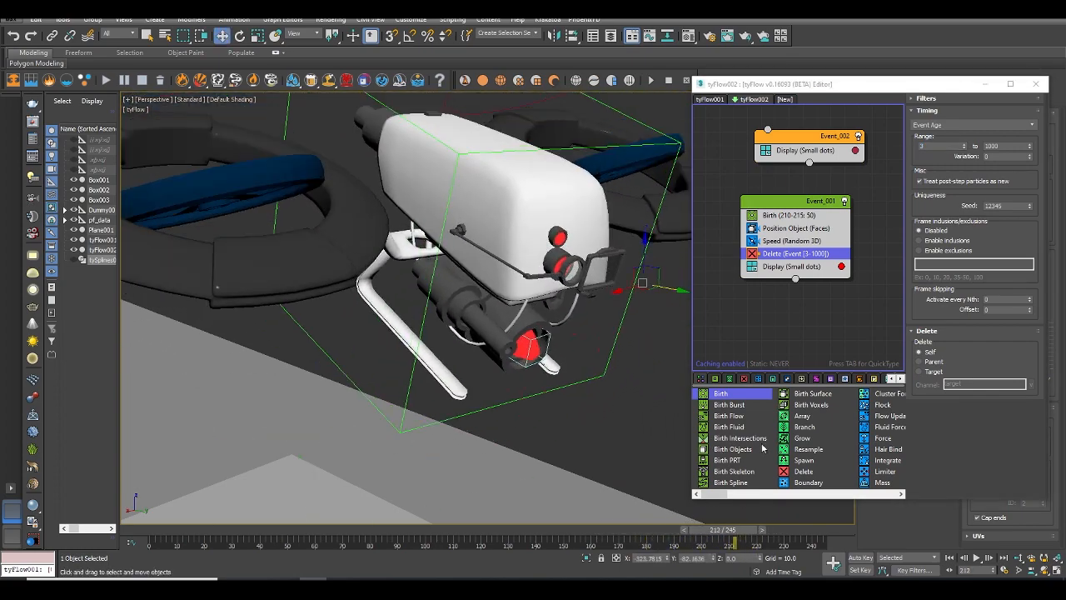
pyautogui.click(936, 156)
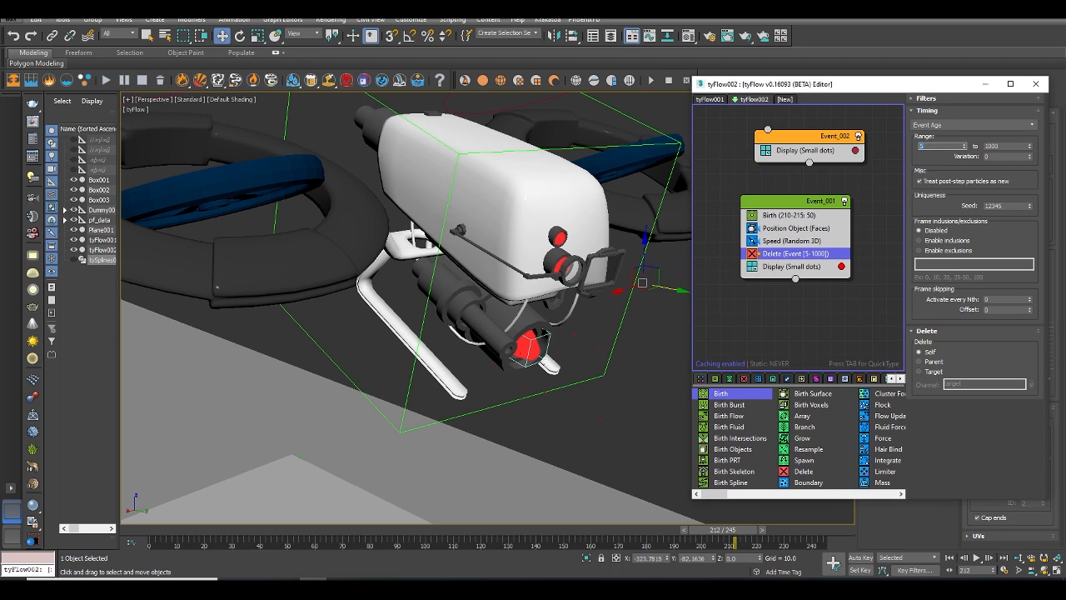
pyautogui.moveTo(754, 539)
pyautogui.mouseDown()
pyautogui.moveTo(770, 537)
pyautogui.moveTo(746, 541)
pyautogui.mouseUp()
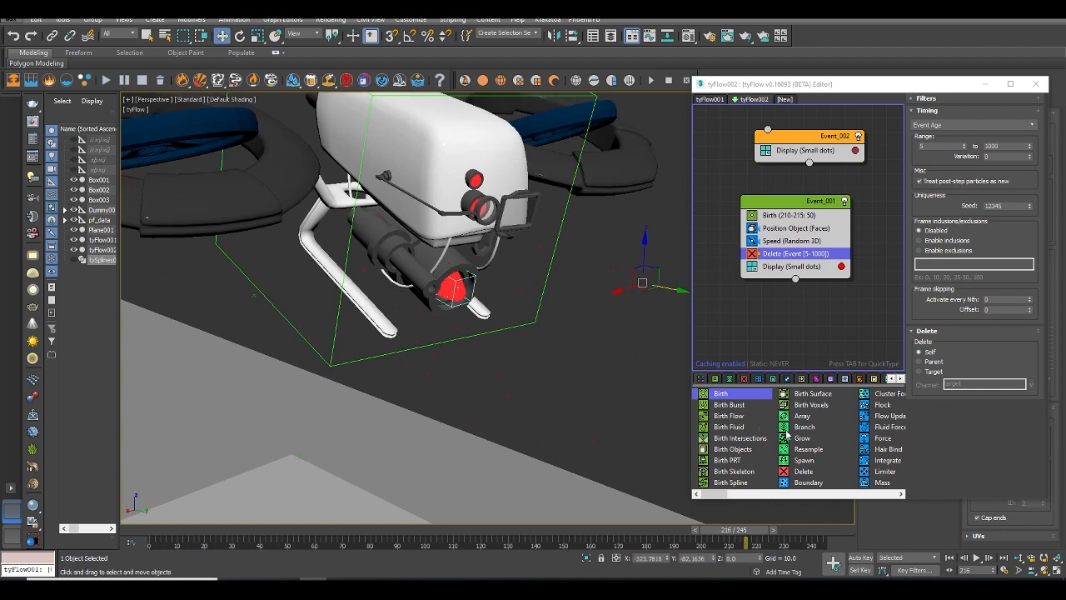
# - Insert a Spawn operator above Event_001's Display operator and make it spawn By Travel Distance
pyautogui.moveTo(801, 460); pyautogui.dragTo(803, 267)
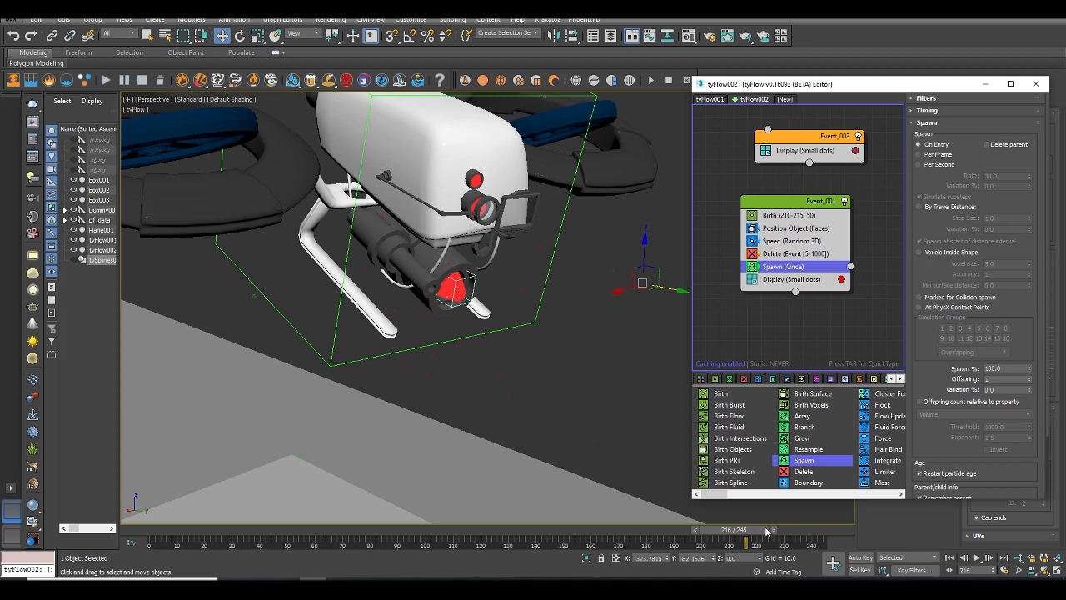
pyautogui.moveTo(767, 530); pyautogui.dragTo(753, 530)
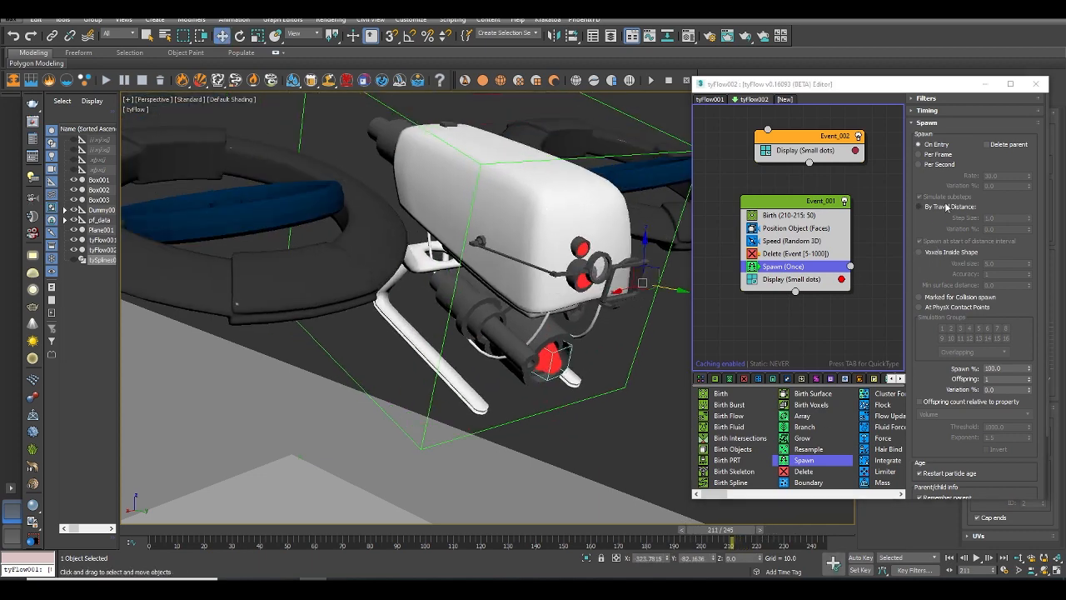
pyautogui.click(920, 206)
pyautogui.moveTo(829, 313); pyautogui.dragTo(771, 291, button='middle')
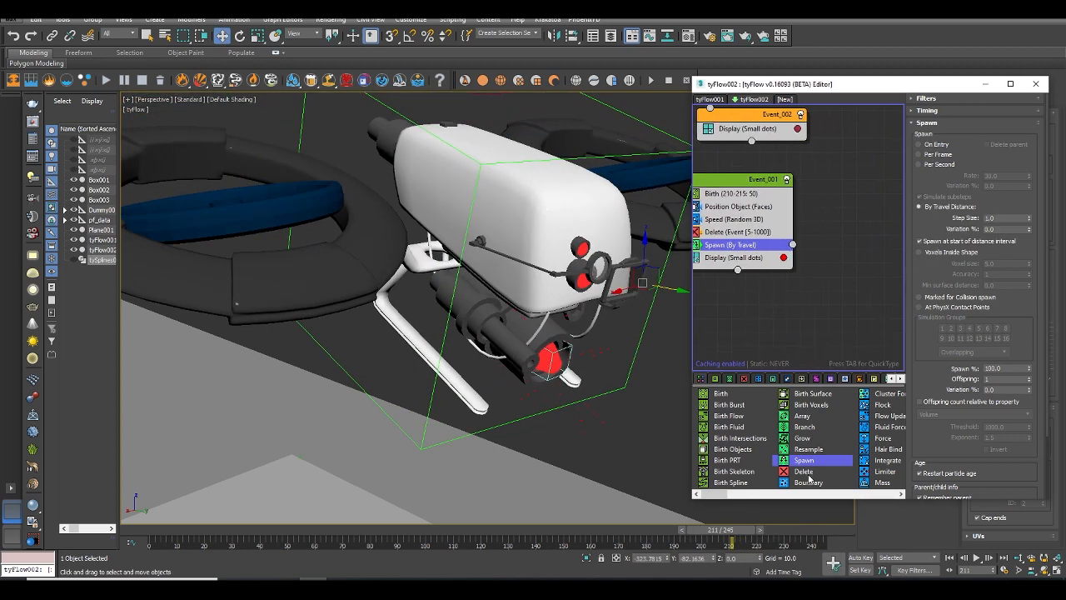
# - Create a new event with a Stop operator, connect it to Spawn's output, and copy Event_001's Delete operator into it
pyautogui.moveTo(735, 496); pyautogui.dragTo(767, 501)
pyautogui.moveTo(800, 404); pyautogui.dragTo(814, 273)
pyautogui.moveTo(721, 530)
pyautogui.mouseDown()
pyautogui.moveTo(742, 532)
pyautogui.moveTo(731, 532)
pyautogui.mouseUp()
pyautogui.moveTo(743, 241); pyautogui.dragTo(754, 191, button='middle')
pyautogui.moveTo(753, 183); pyautogui.dragTo(858, 243)
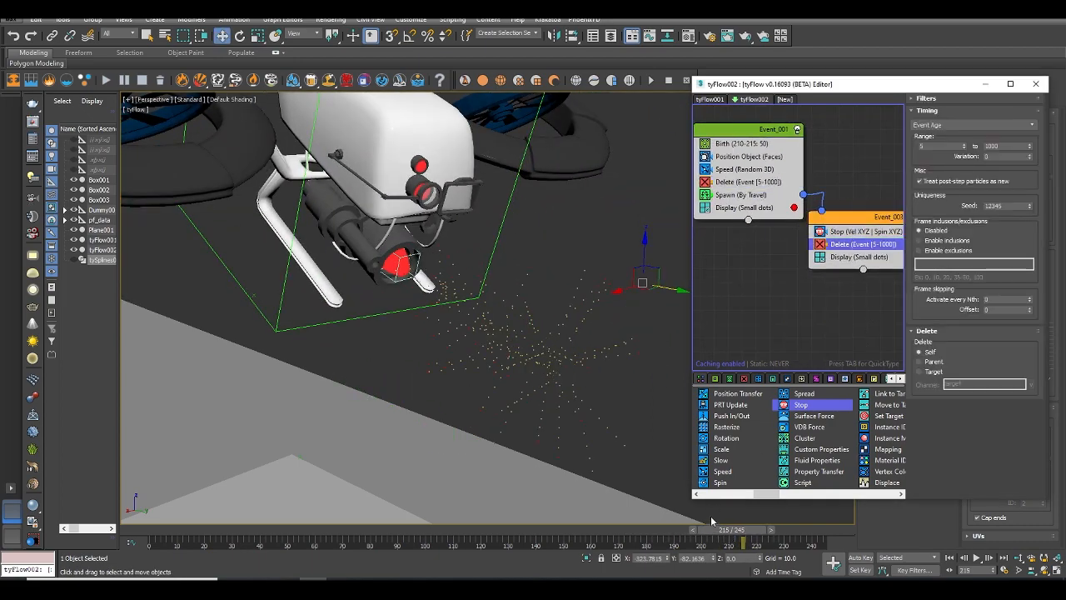
pyautogui.moveTo(732, 534)
pyautogui.mouseDown()
pyautogui.moveTo(754, 534)
pyautogui.moveTo(692, 534)
pyautogui.moveTo(754, 540)
pyautogui.moveTo(658, 537)
pyautogui.moveTo(741, 542)
pyautogui.moveTo(714, 542)
pyautogui.moveTo(729, 542)
pyautogui.mouseUp()
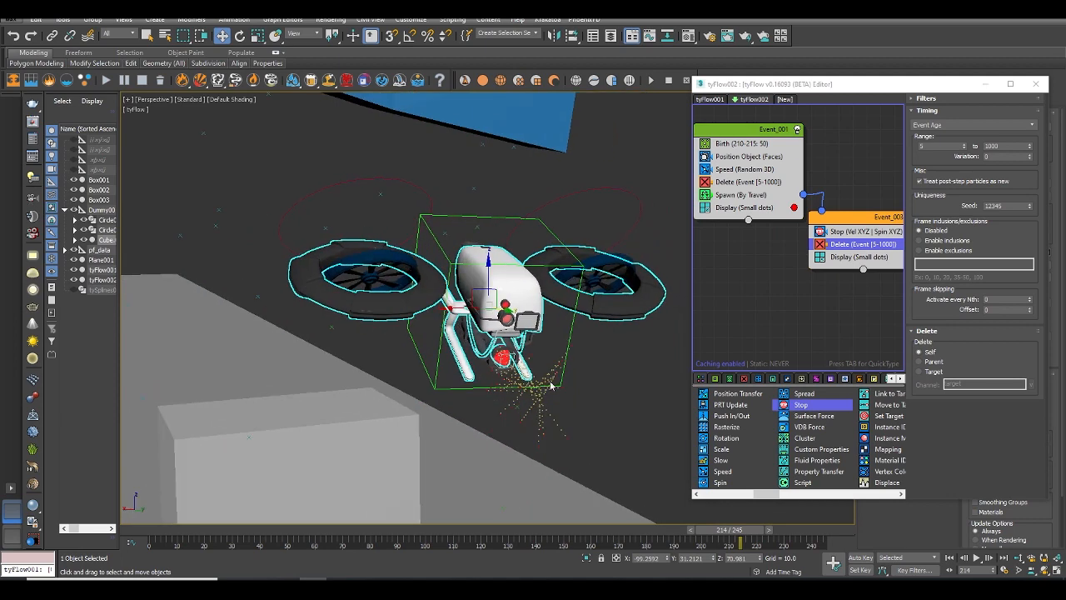
# - Try other directions for the Speed operator, such as Absolute and Particle Y, and return it to Random 3D
pyautogui.scroll(3, 400, 275)
pyautogui.click(744, 170)
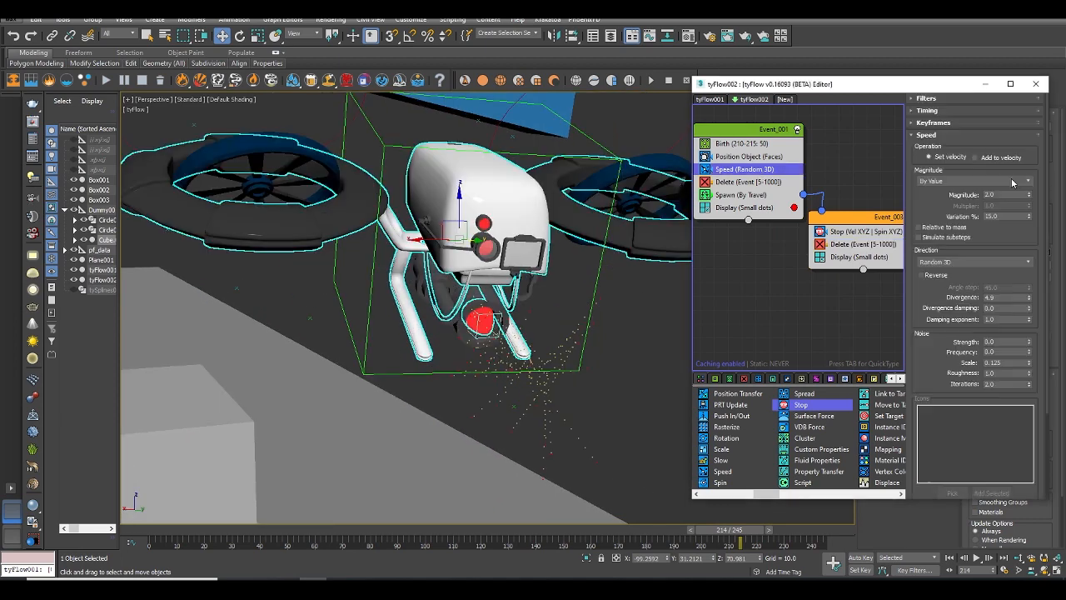
pyautogui.click(975, 261)
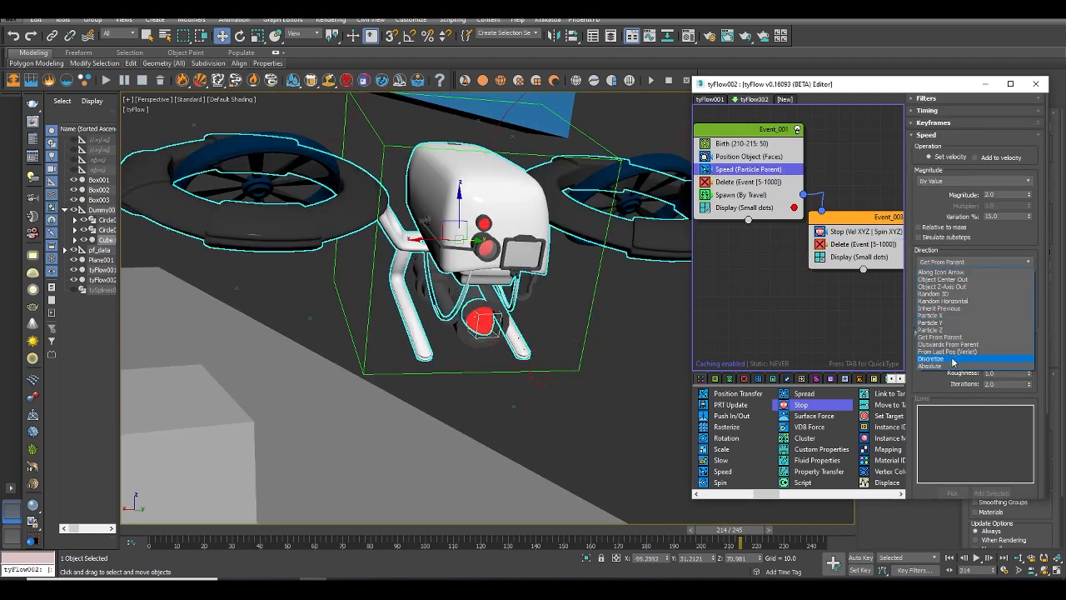
pyautogui.click(929, 366)
pyautogui.click(949, 262)
pyautogui.click(947, 279)
pyautogui.click(952, 262)
pyautogui.click(952, 271)
pyautogui.click(943, 294)
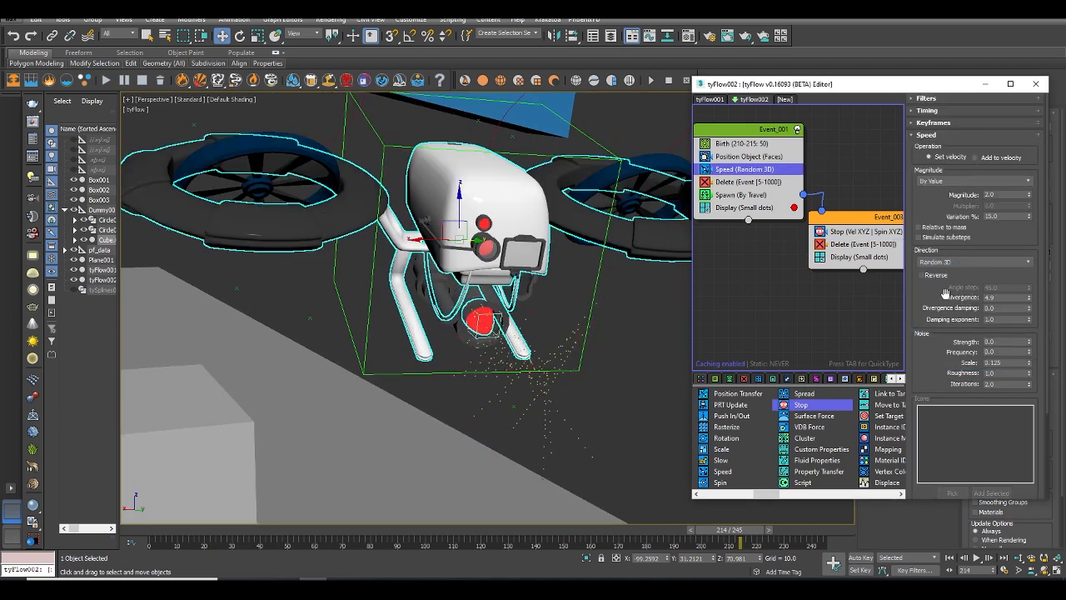
pyautogui.click(954, 263)
pyautogui.click(951, 310)
pyautogui.click(951, 261)
pyautogui.click(951, 316)
pyautogui.click(948, 262)
pyautogui.click(942, 323)
pyautogui.click(946, 262)
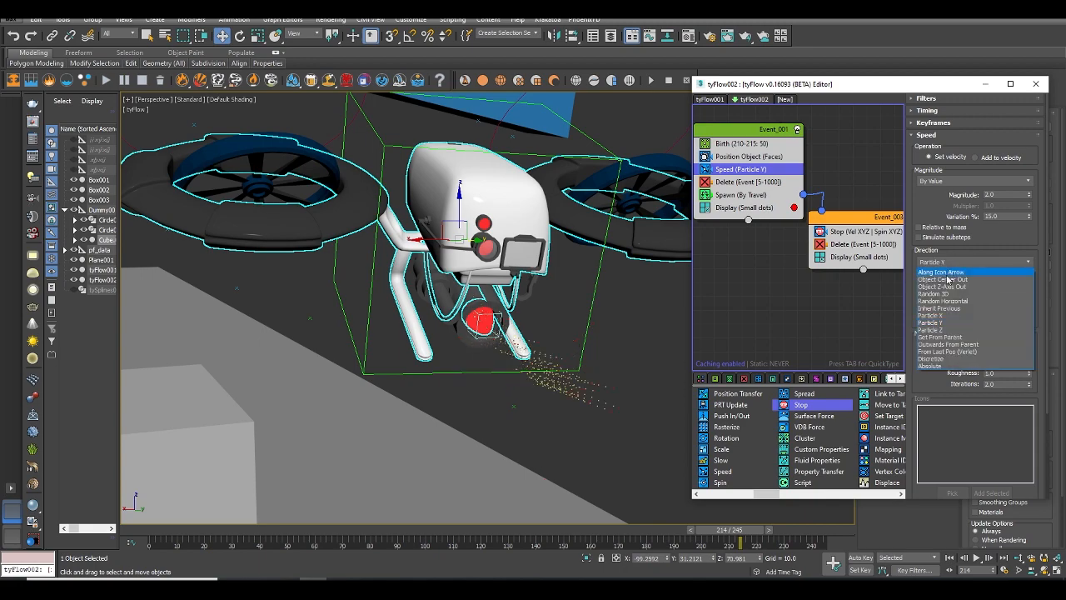
pyautogui.click(948, 295)
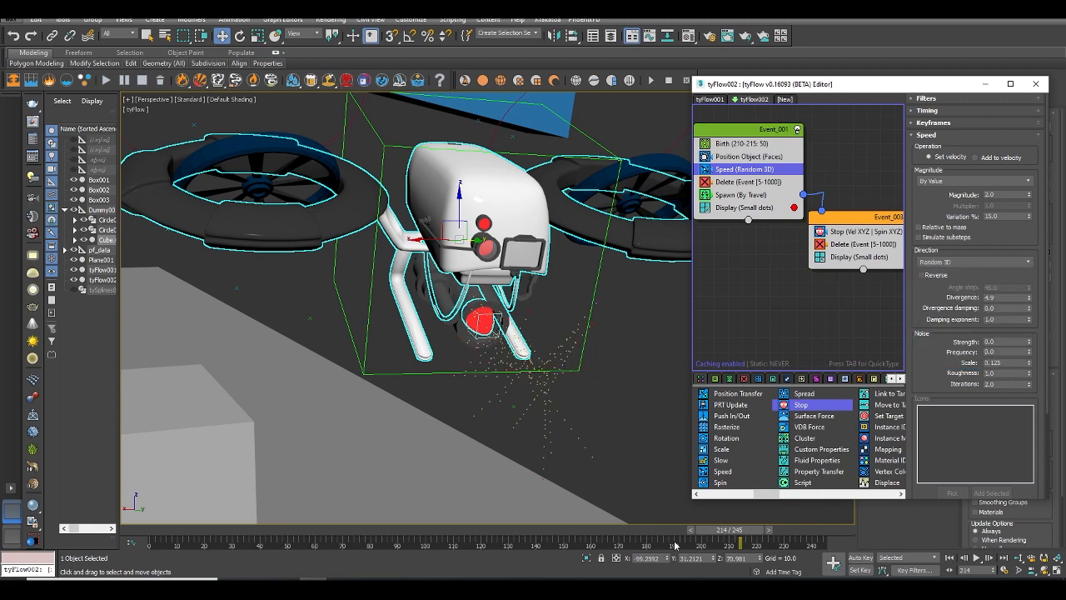
# - Set the Event Age start of the Delete operator in Event_003 to 3 and check the spawned particles
pyautogui.moveTo(726, 529)
pyautogui.mouseDown()
pyautogui.moveTo(750, 523)
pyautogui.moveTo(725, 520)
pyautogui.mouseUp()
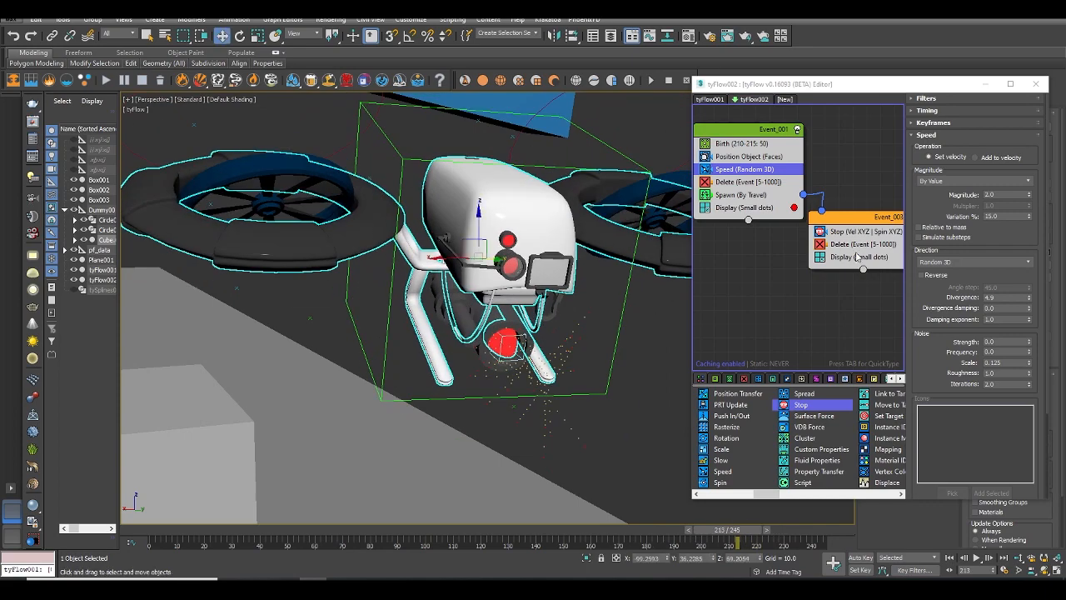
pyautogui.click(857, 256)
pyautogui.click(862, 244)
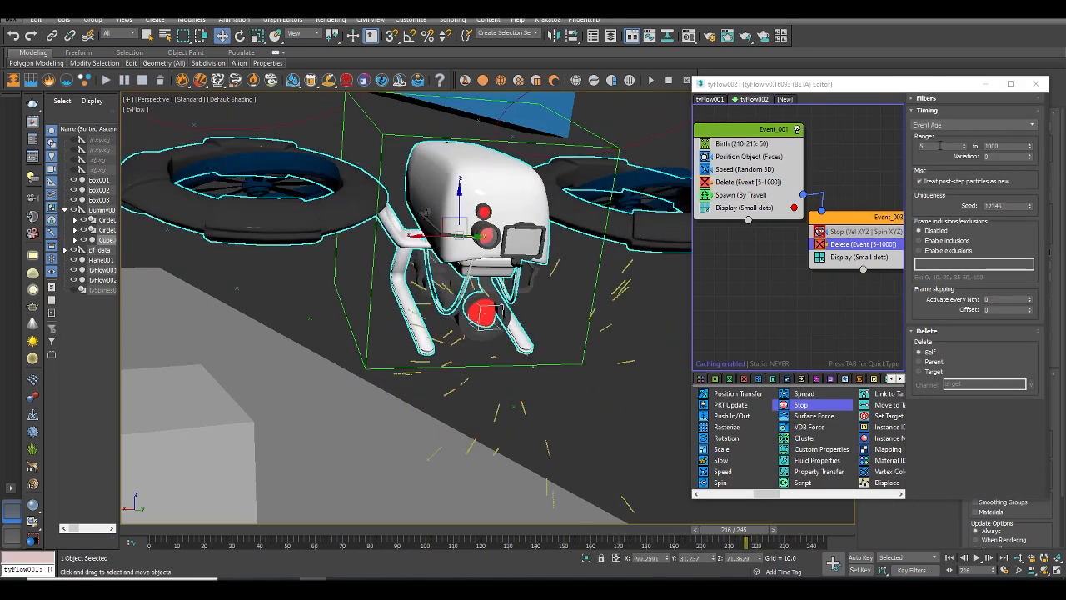
pyautogui.moveTo(940, 146); pyautogui.dragTo(888, 148)
pyautogui.write('3')
pyautogui.press('Return')
pyautogui.moveTo(754, 530)
pyautogui.mouseDown()
pyautogui.moveTo(766, 533)
pyautogui.moveTo(754, 531)
pyautogui.mouseUp()
# - Add a Spread operator below Stop in Event_003 with a random spread of 0.6 on all axes, keeping Stop enabled
pyautogui.moveTo(802, 397); pyautogui.dragTo(858, 243)
pyautogui.moveTo(1030, 251); pyautogui.dragTo(1030, 267)
pyautogui.click(820, 232)
pyautogui.moveTo(750, 530)
pyautogui.mouseDown()
pyautogui.moveTo(759, 532)
pyautogui.moveTo(689, 536)
pyautogui.moveTo(752, 536)
pyautogui.moveTo(735, 533)
pyautogui.mouseUp()
# - Shorten the Birth operator's emission by setting its end frame to 211, after trying later end frames
pyautogui.click(742, 143)
pyautogui.write('212')
pyautogui.press('Return')
pyautogui.moveTo(1000, 133); pyautogui.dragTo(942, 138)
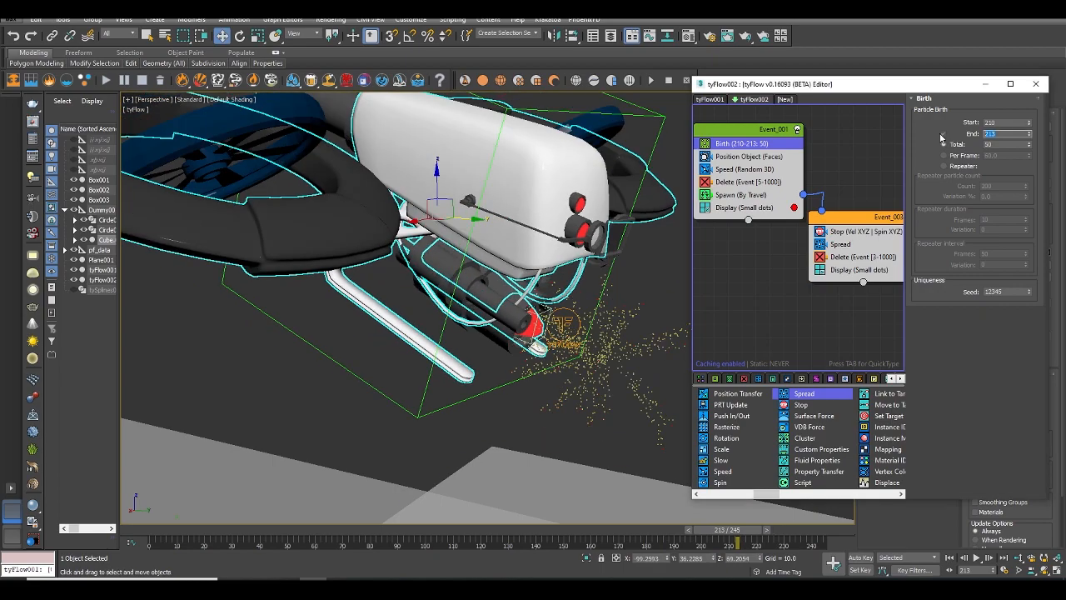
pyautogui.write('211')
pyautogui.press('Return')
pyautogui.moveTo(726, 530)
pyautogui.mouseDown()
pyautogui.moveTo(715, 530)
pyautogui.moveTo(730, 531)
pyautogui.mouseUp()
# - Adjust the random spread amount of Event_003's Spread operator and inspect the trails around the drone
pyautogui.keyDown('alt'); pyautogui.moveTo(662, 471); pyautogui.dragTo(583, 467, button='middle'); pyautogui.keyUp('alt')
pyautogui.click(843, 244)
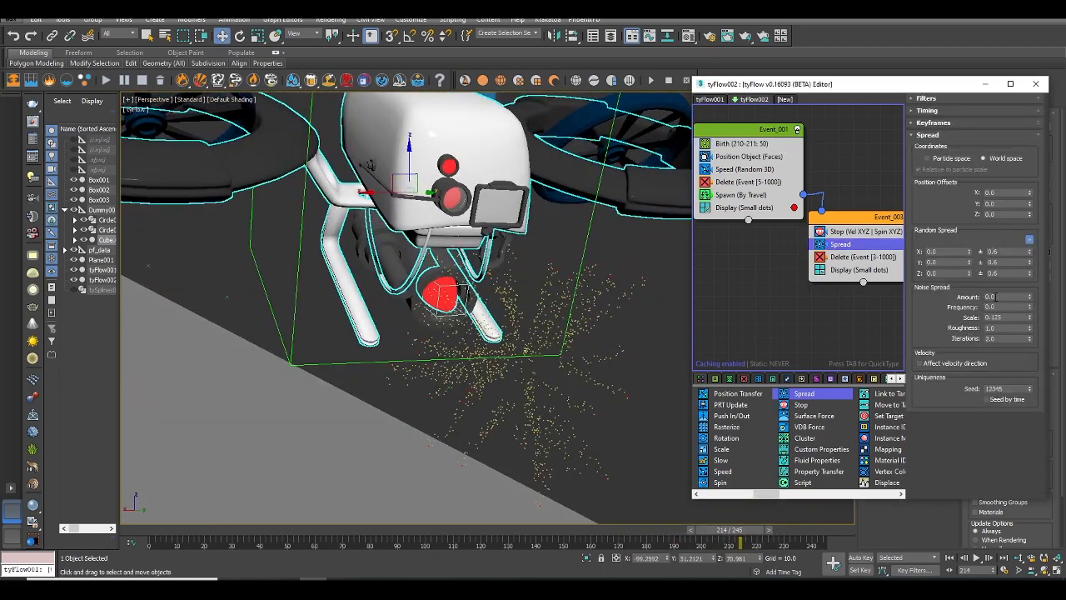
pyautogui.moveTo(1004, 251); pyautogui.dragTo(916, 252)
pyautogui.keyDown('alt'); pyautogui.moveTo(649, 416); pyautogui.dragTo(567, 358, button='middle'); pyautogui.keyUp('alt')
# - Raise the Birth operator's total to 136 and inspect the particle burst at frame 215
pyautogui.click(741, 143)
pyautogui.moveTo(1030, 144); pyautogui.dragTo(1026, 91)
pyautogui.keyDown('alt'); pyautogui.moveTo(575, 500); pyautogui.dragTo(654, 531, button='middle'); pyautogui.keyUp('alt')
pyautogui.moveTo(729, 531); pyautogui.dragTo(732, 530)
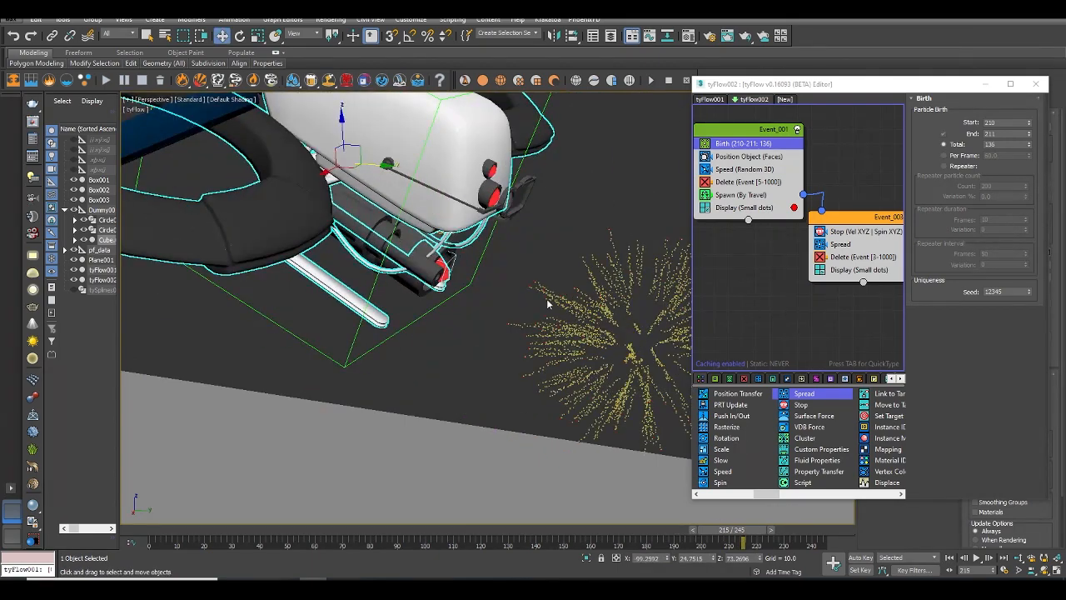
pyautogui.keyDown('alt'); pyautogui.moveTo(548, 305); pyautogui.dragTo(450, 279, button='middle'); pyautogui.keyUp('alt')
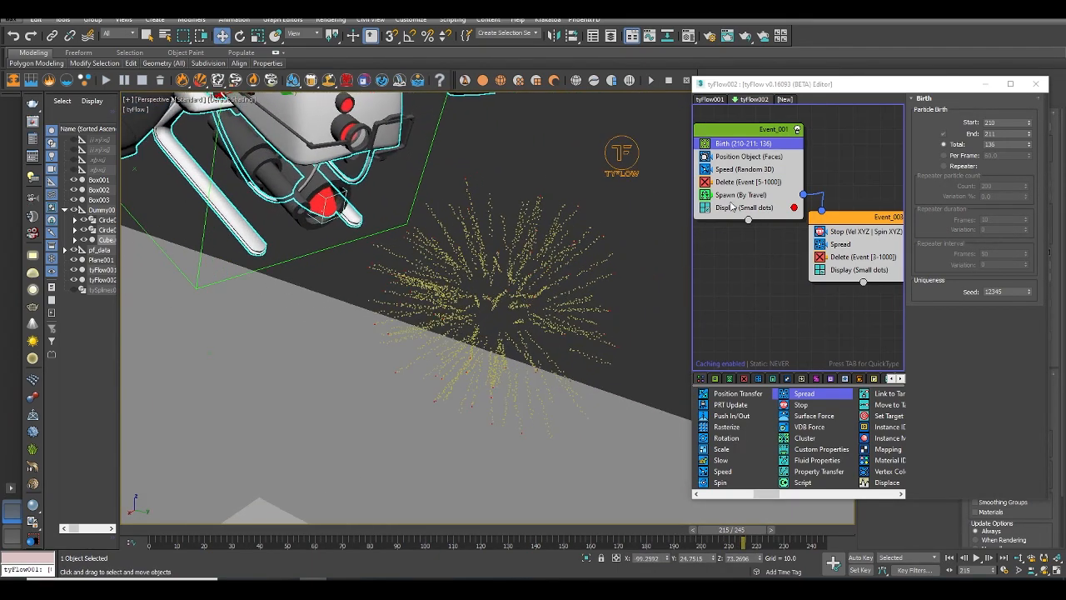
# - Add a Force operator to Event_001 of tyFlow002, below Display
pyautogui.click(733, 208)
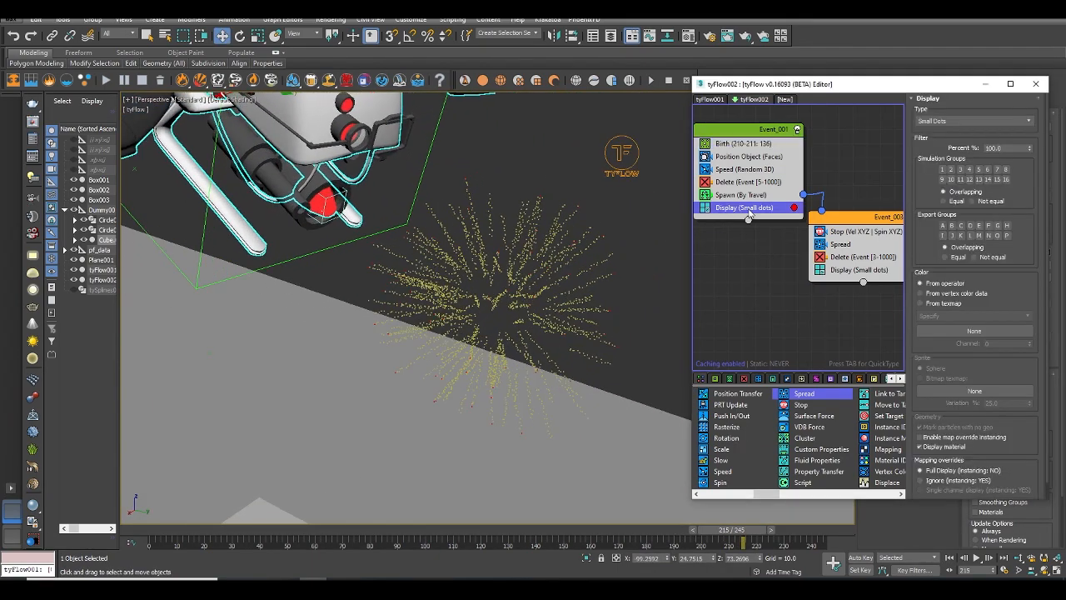
pyautogui.press('Tab')
pyautogui.write('forc')
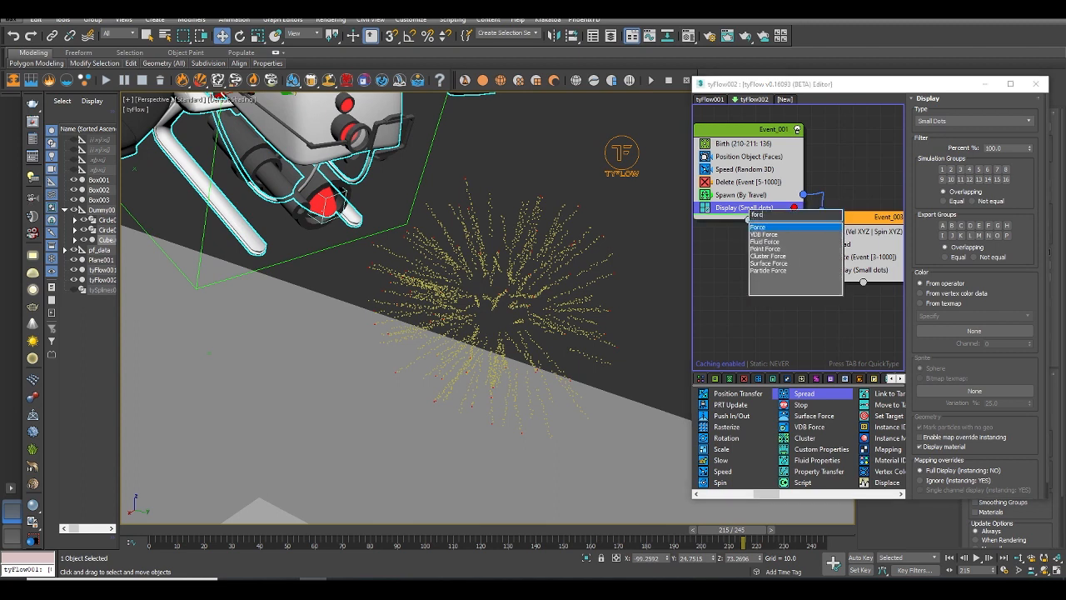
pyautogui.write('e')
pyautogui.press('Return')
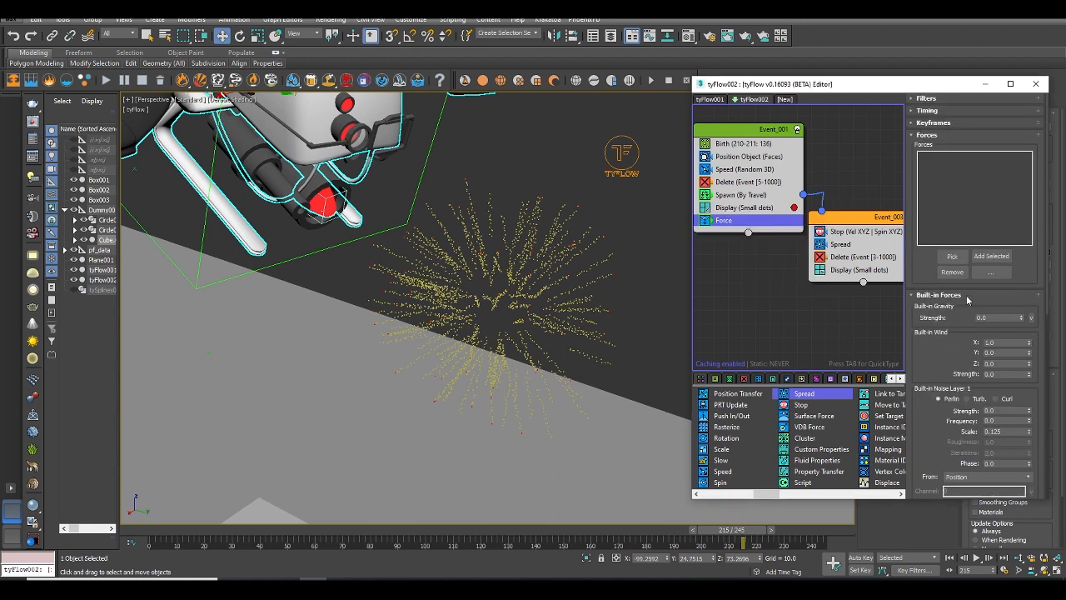
# - Set Event_001's Force operator to wind strength 0.1, wind X 0.0 and Y 0.008, and gravity strength -0.01
pyautogui.click(1030, 373)
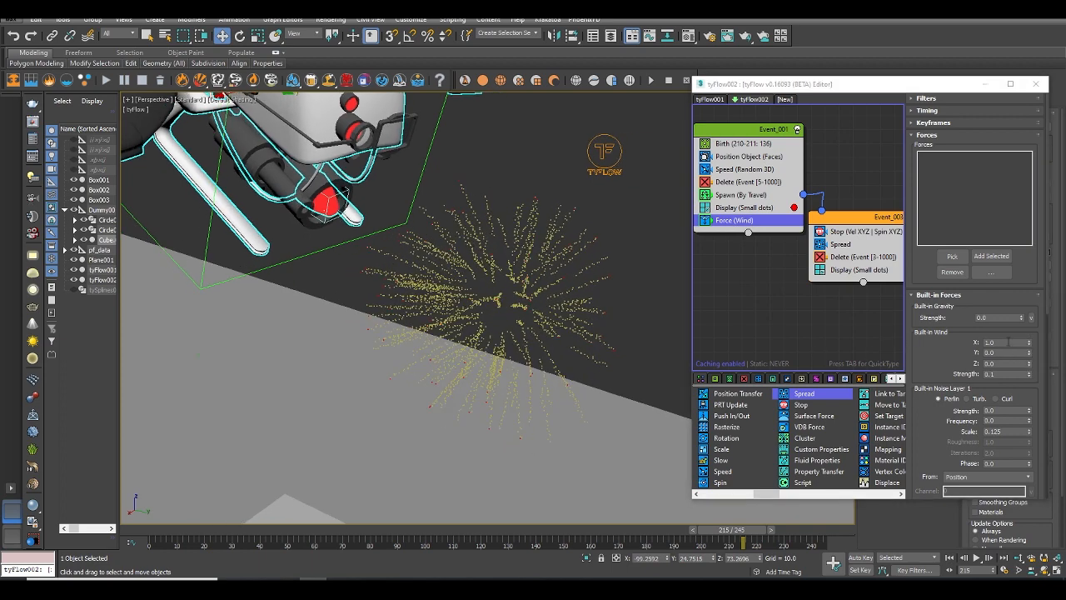
pyautogui.rightClick(1030, 343)
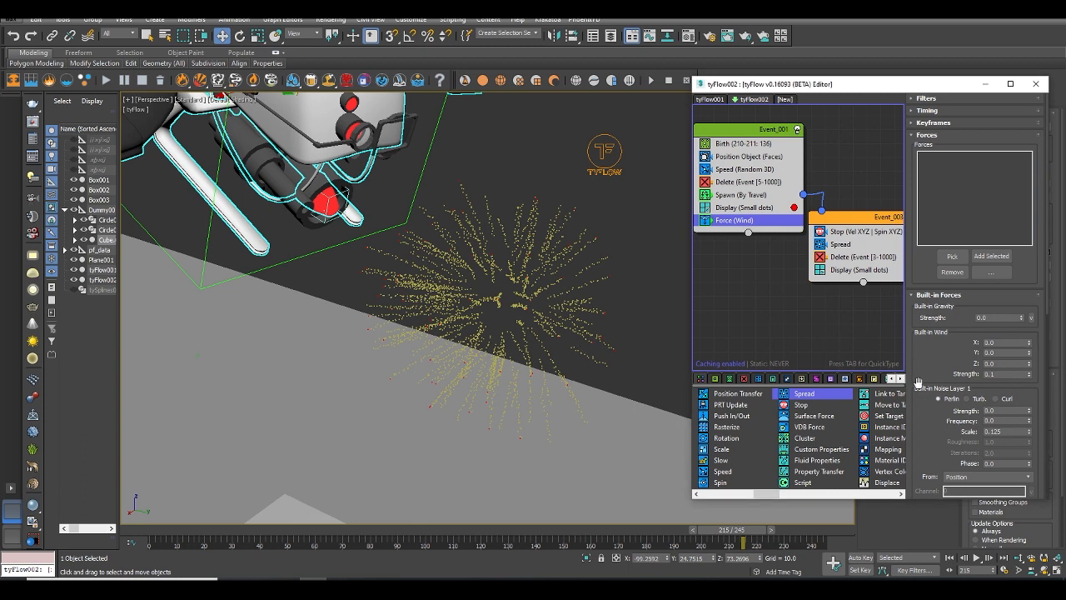
pyautogui.moveTo(1031, 354); pyautogui.dragTo(1031, 352)
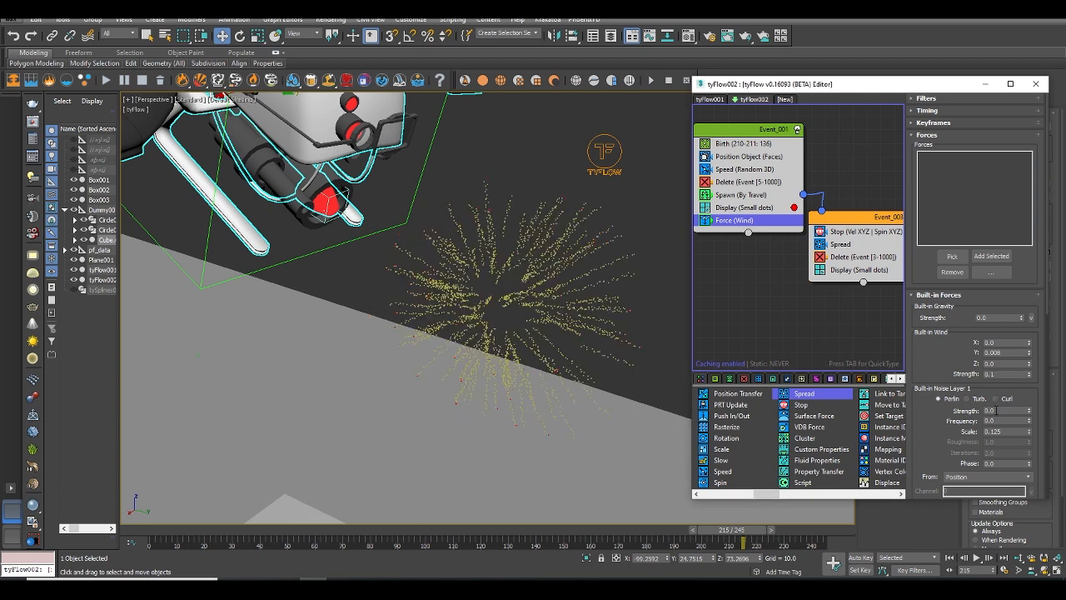
pyautogui.scroll(-1, 928, 416)
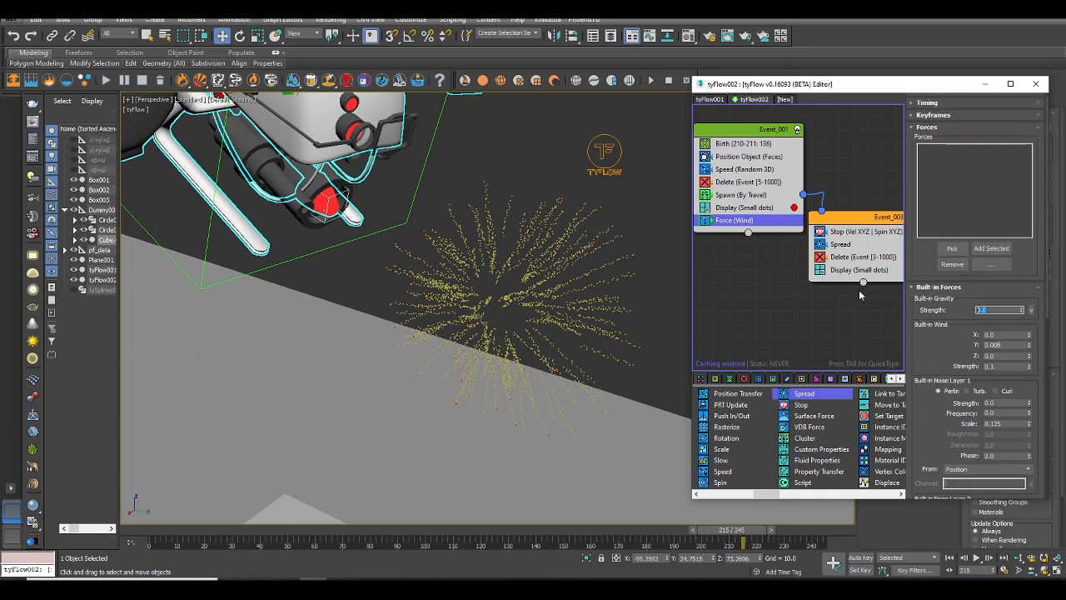
pyautogui.write('-')
pyautogui.press('Return')
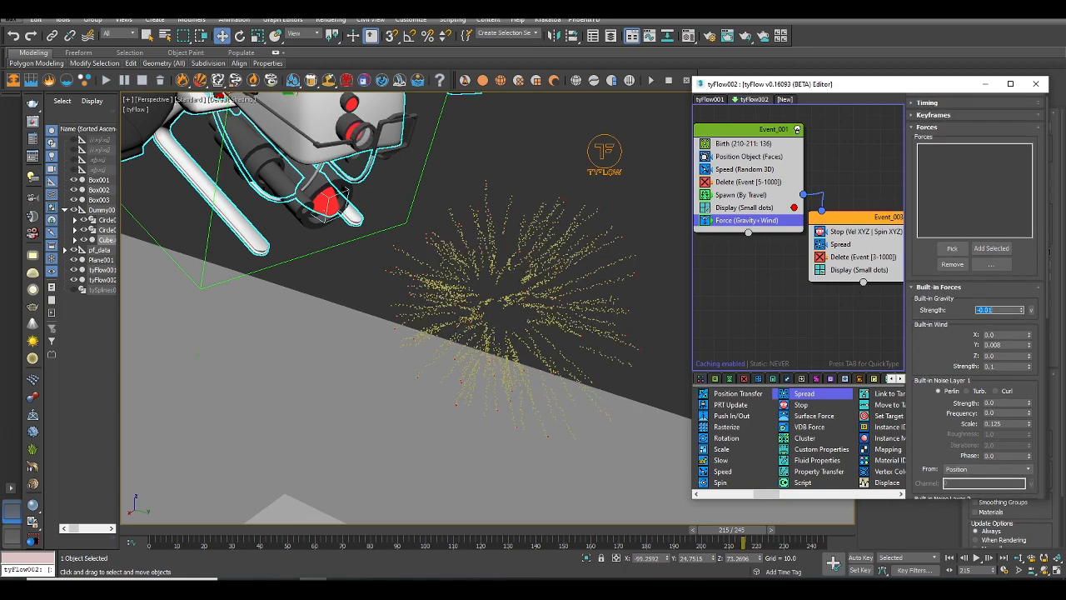
# - Raise the Force operator's wind strength to 0.5 and inspect the burst between frames 211 and 215
pyautogui.keyDown('alt'); pyautogui.moveTo(383, 306); pyautogui.dragTo(373, 466, button='middle'); pyautogui.keyUp('alt')
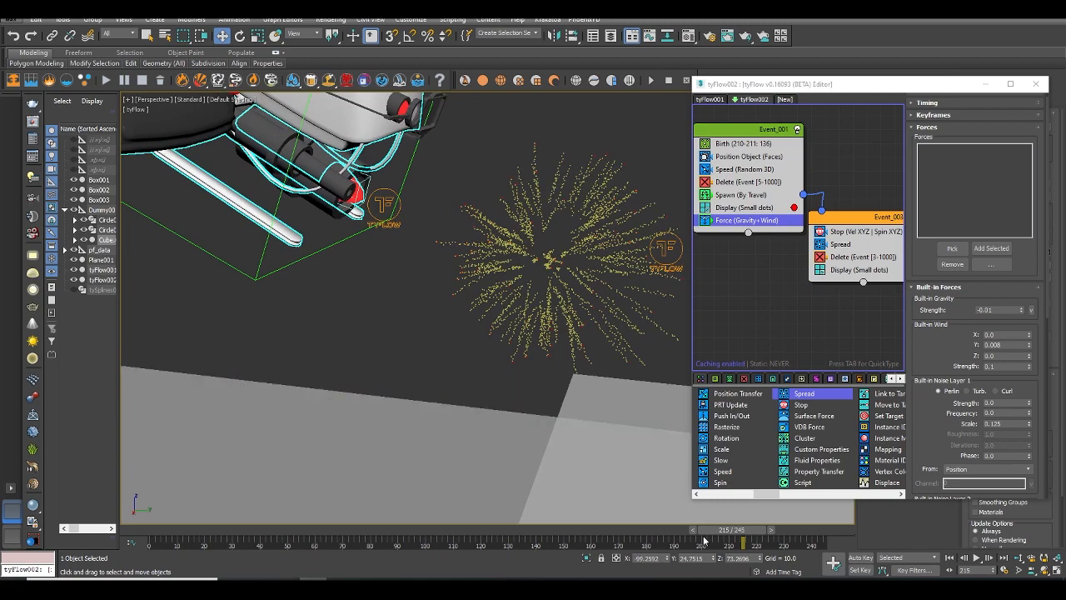
pyautogui.moveTo(732, 538)
pyautogui.mouseDown()
pyautogui.moveTo(750, 533)
pyautogui.moveTo(601, 530)
pyautogui.moveTo(735, 533)
pyautogui.mouseUp()
pyautogui.moveTo(1029, 367); pyautogui.dragTo(1028, 364)
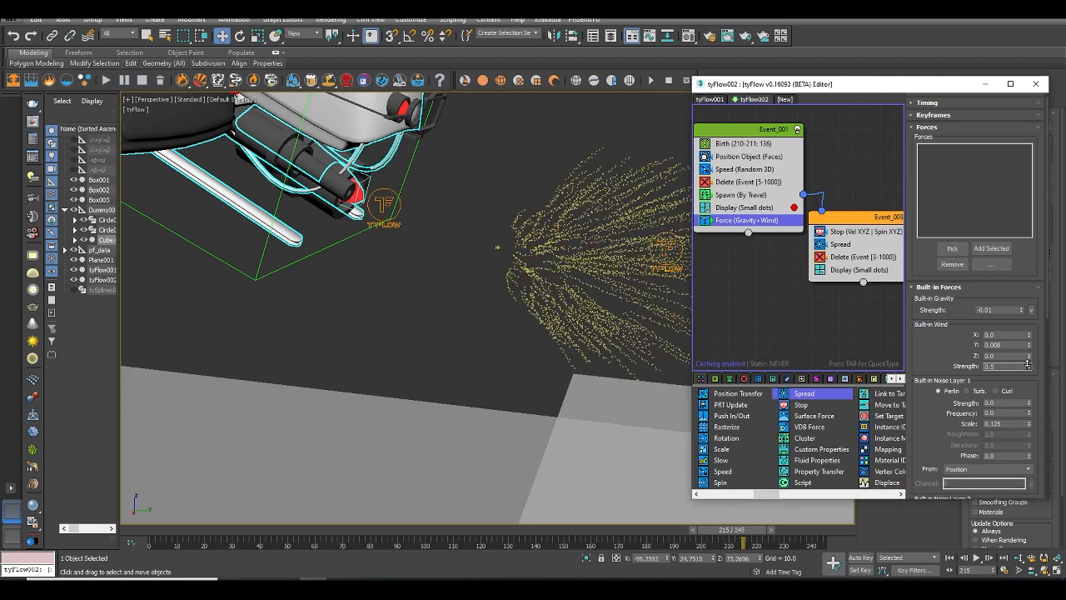
pyautogui.moveTo(727, 530)
pyautogui.mouseDown()
pyautogui.moveTo(708, 530)
pyautogui.moveTo(734, 527)
pyautogui.moveTo(720, 525)
pyautogui.mouseUp()
pyautogui.press('w')
pyautogui.keyDown('alt'); pyautogui.moveTo(564, 354); pyautogui.dragTo(491, 354, button='middle'); pyautogui.keyUp('alt')
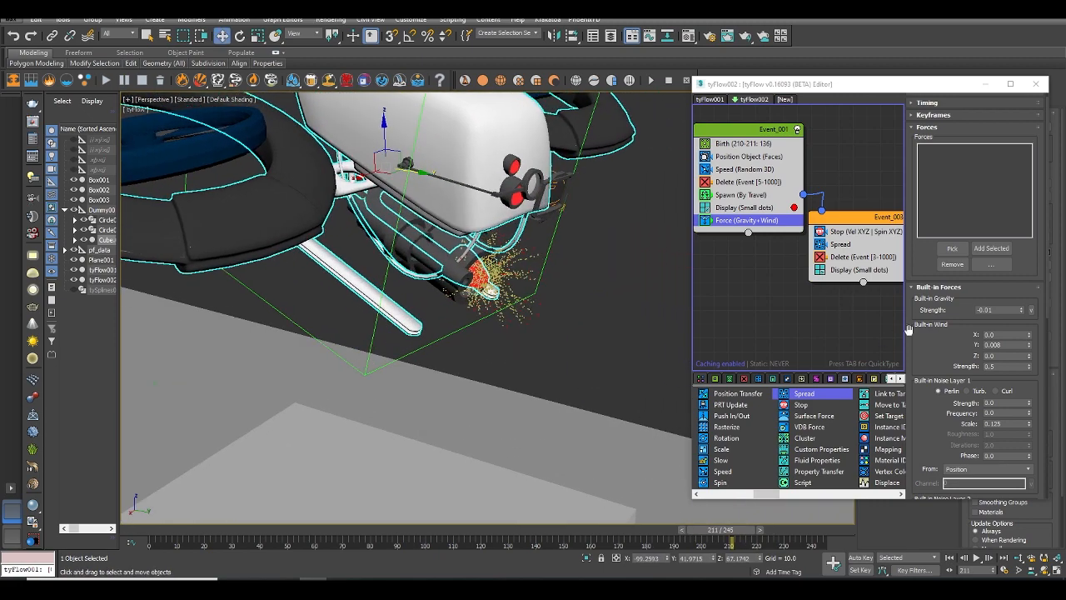
pyautogui.moveTo(738, 530); pyautogui.dragTo(748, 530)
pyautogui.moveTo(143, 507); pyautogui.dragTo(148, 499, button='middle')
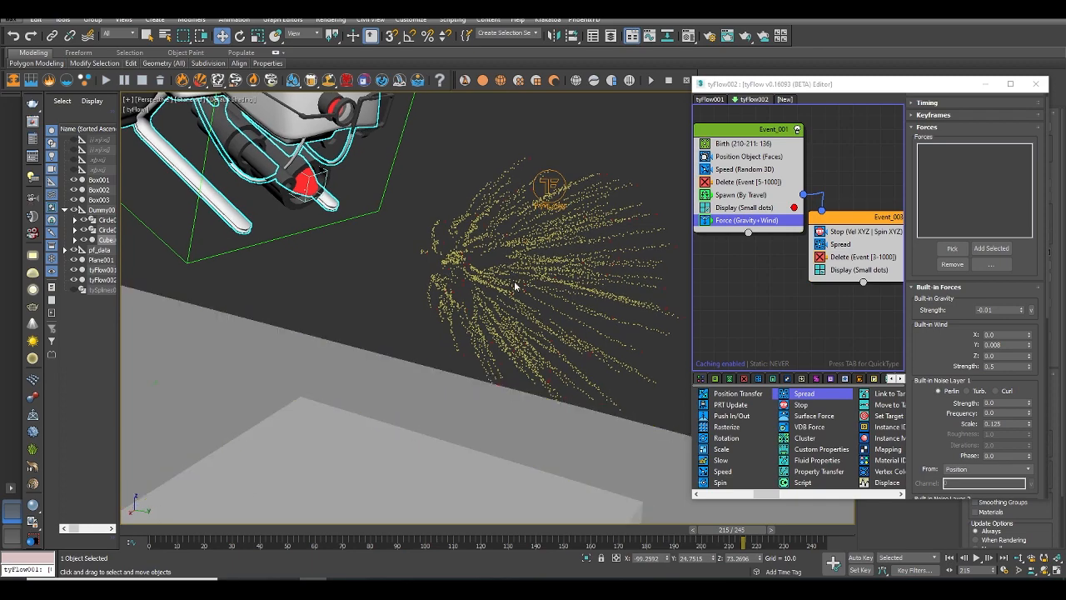
pyautogui.moveTo(503, 282)
pyautogui.mouseDown(button='middle')
pyautogui.moveTo(457, 288)
pyautogui.moveTo(516, 281)
pyautogui.moveTo(504, 288)
pyautogui.mouseUp(button='middle')
pyautogui.scroll(-3, 490, 282)
pyautogui.scroll(3, 504, 290)
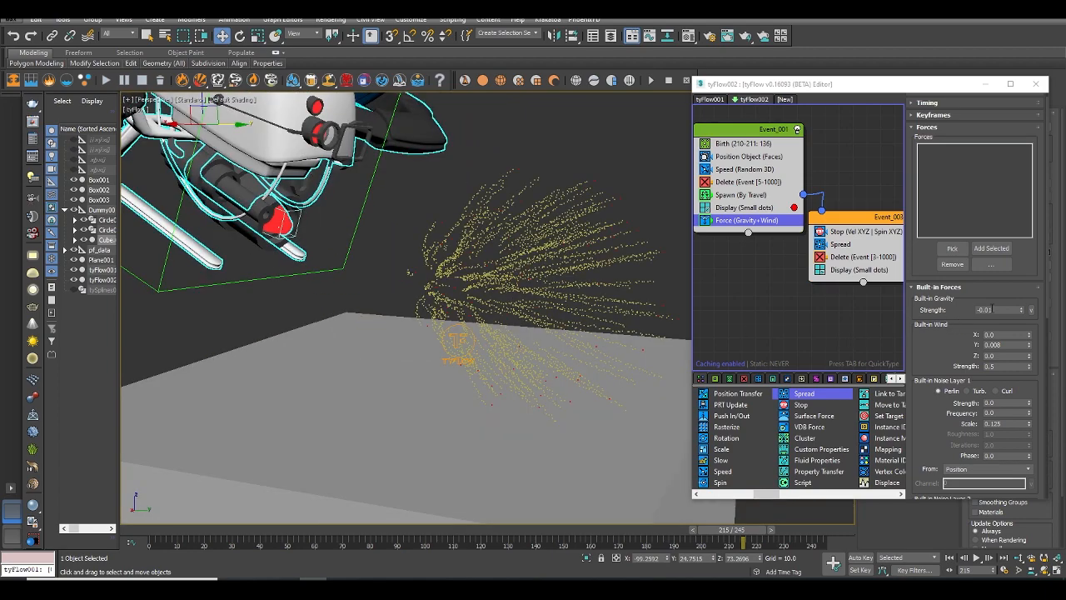
# - Set the built-in gravity strength of Event_001's Force to -0.1, after trying a much stronger downward pull
pyautogui.moveTo(1025, 310); pyautogui.dragTo(1018, 318)
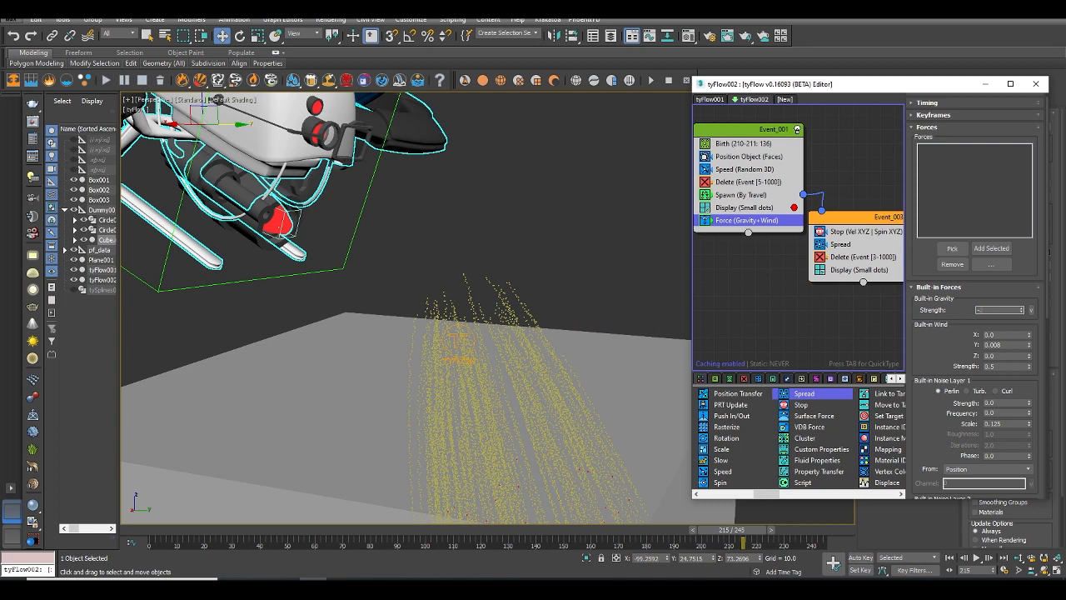
pyautogui.write('-0.1')
pyautogui.press('Return')
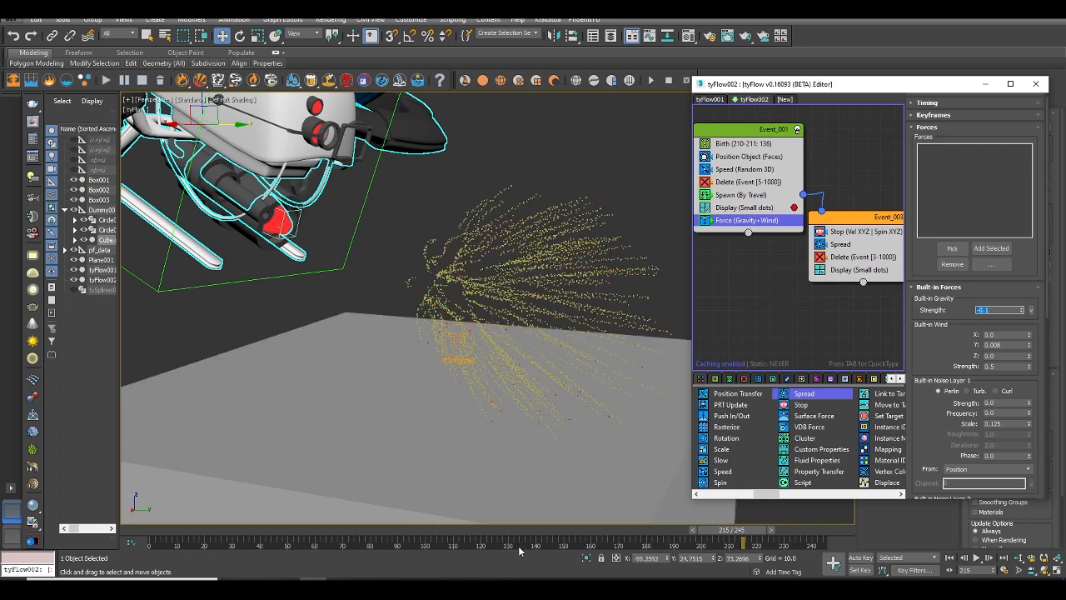
pyautogui.moveTo(719, 531)
pyautogui.mouseDown()
pyautogui.moveTo(690, 535)
pyautogui.moveTo(732, 528)
pyautogui.moveTo(720, 531)
pyautogui.mouseUp()
pyautogui.press('w')
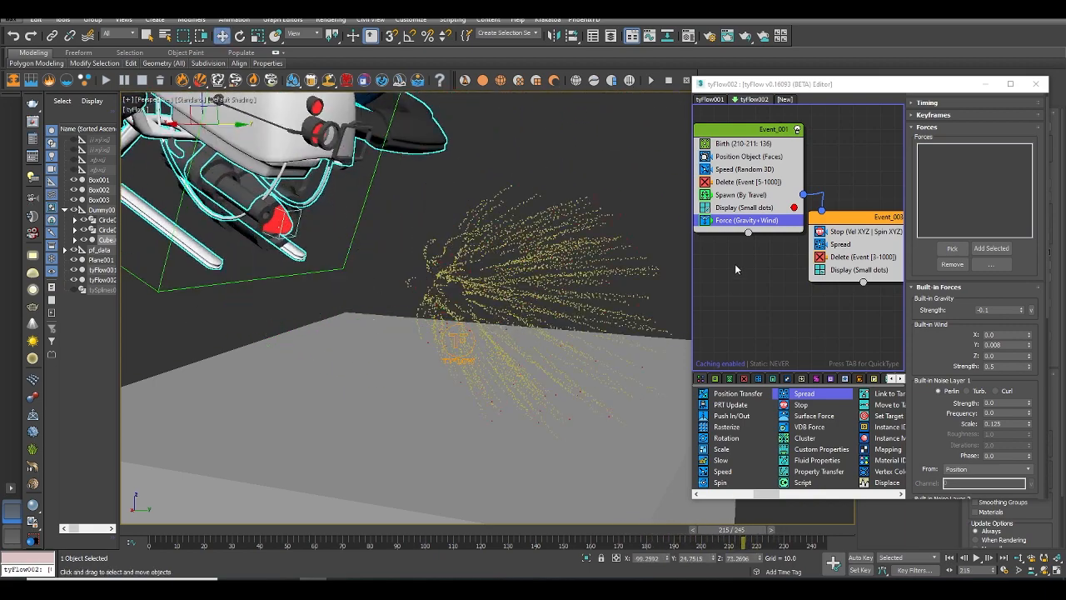
# - Copy the Force operator from Event_001 into Event_003 above Display and reset the copy's wind strength to 0.0
pyautogui.keyDown('shift'); pyautogui.moveTo(736, 231); pyautogui.dragTo(833, 266); pyautogui.keyUp('shift')
pyautogui.moveTo(732, 531)
pyautogui.mouseDown()
pyautogui.moveTo(667, 530)
pyautogui.moveTo(737, 528)
pyautogui.mouseUp()
pyautogui.moveTo(740, 529)
pyautogui.mouseDown()
pyautogui.moveTo(692, 534)
pyautogui.moveTo(761, 528)
pyautogui.moveTo(706, 533)
pyautogui.moveTo(745, 539)
pyautogui.mouseUp()
pyautogui.rightClick(1030, 376)
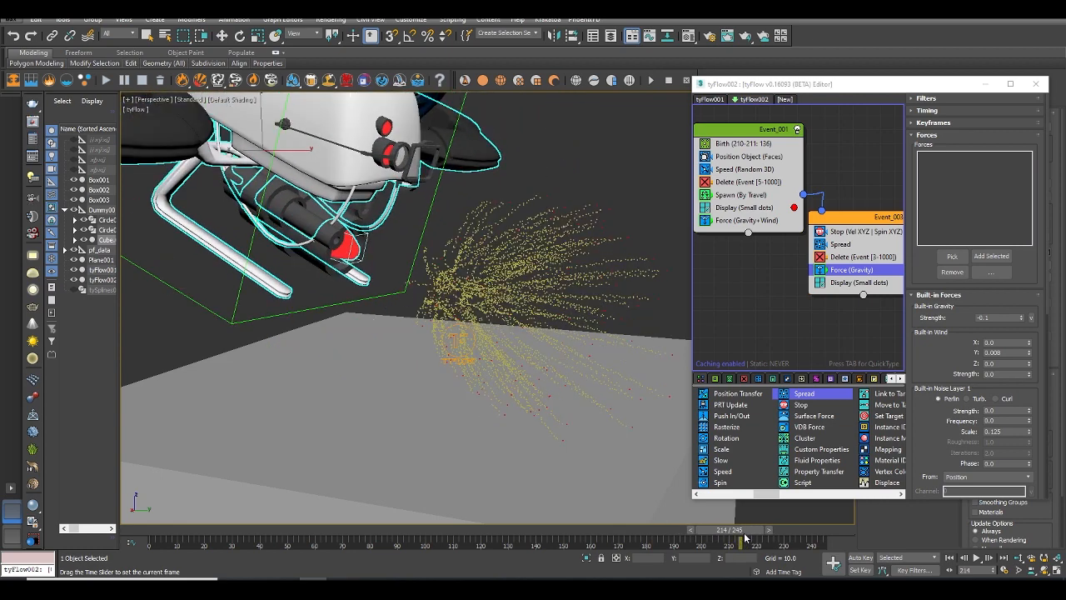
# - Give Event_003's Force turbulence in Noise Layer 1 with strength 0.5, frequency 2.8 and scale 0.725
pyautogui.click(975, 399)
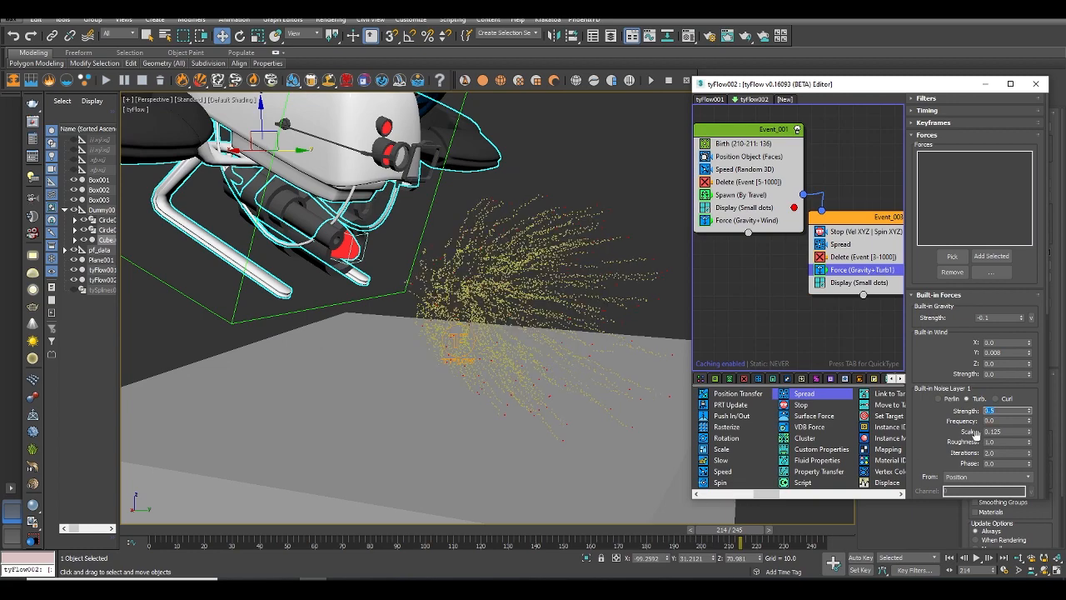
pyautogui.scroll(-1, 954, 425)
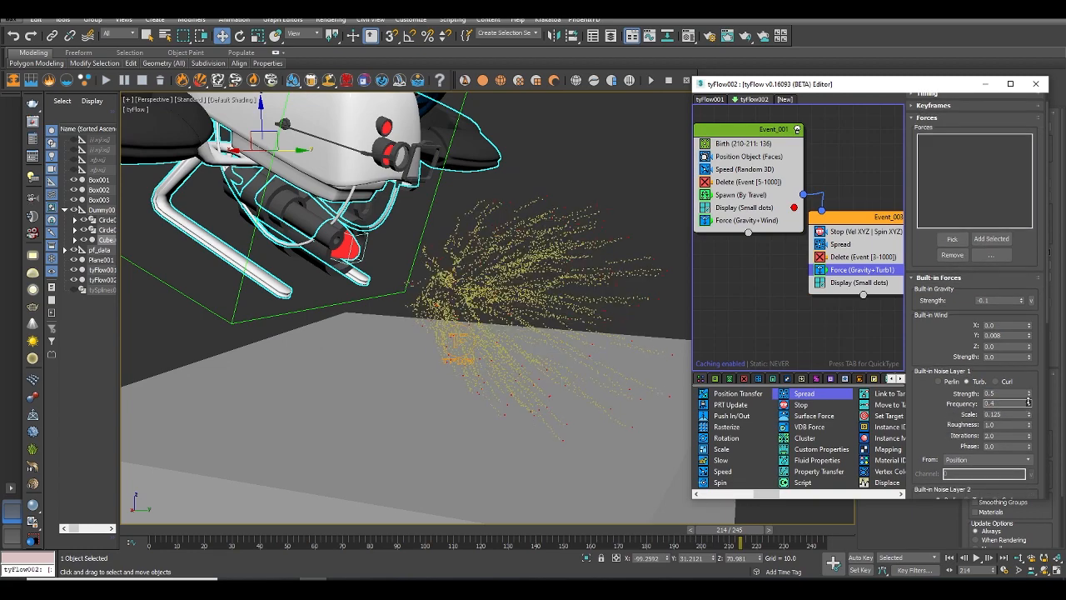
pyautogui.moveTo(1028, 401); pyautogui.dragTo(1030, 385)
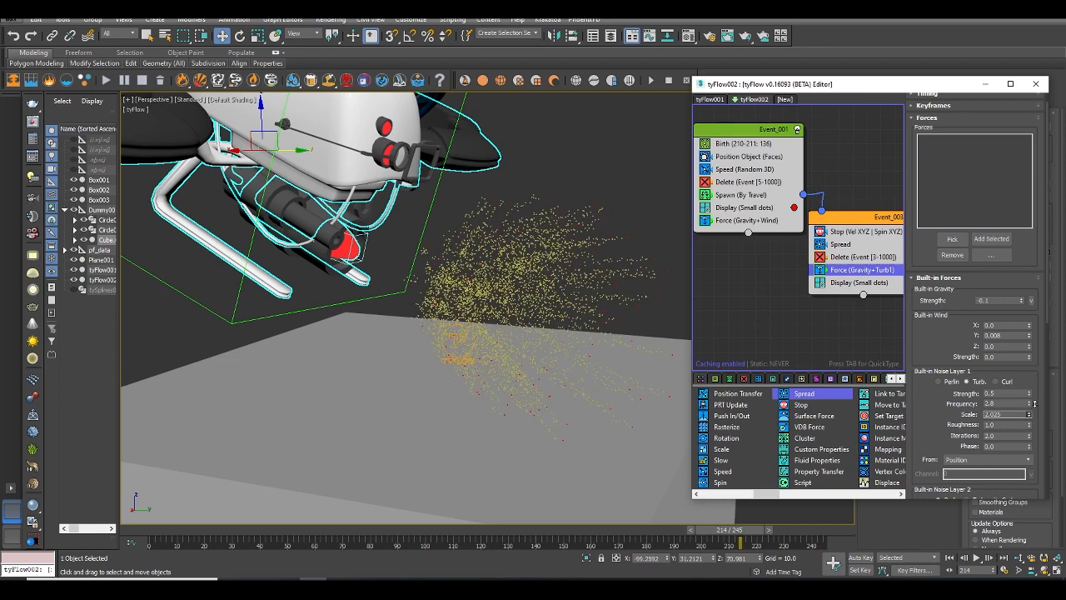
pyautogui.moveTo(1034, 403); pyautogui.dragTo(1034, 411)
# - Play the animation from frame 194 and inspect the turbulent trails near the drone at frame 213
pyautogui.moveTo(747, 533)
pyautogui.mouseDown()
pyautogui.moveTo(705, 523)
pyautogui.moveTo(760, 518)
pyautogui.moveTo(658, 518)
pyautogui.moveTo(731, 515)
pyautogui.moveTo(696, 517)
pyautogui.mouseUp()
pyautogui.press('w')
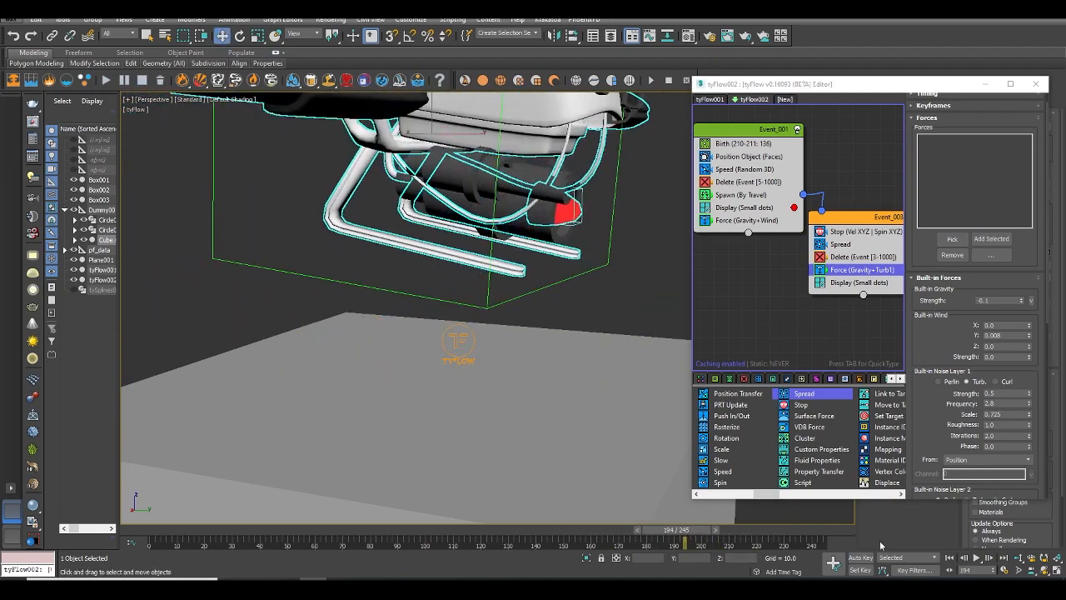
pyautogui.click(976, 559)
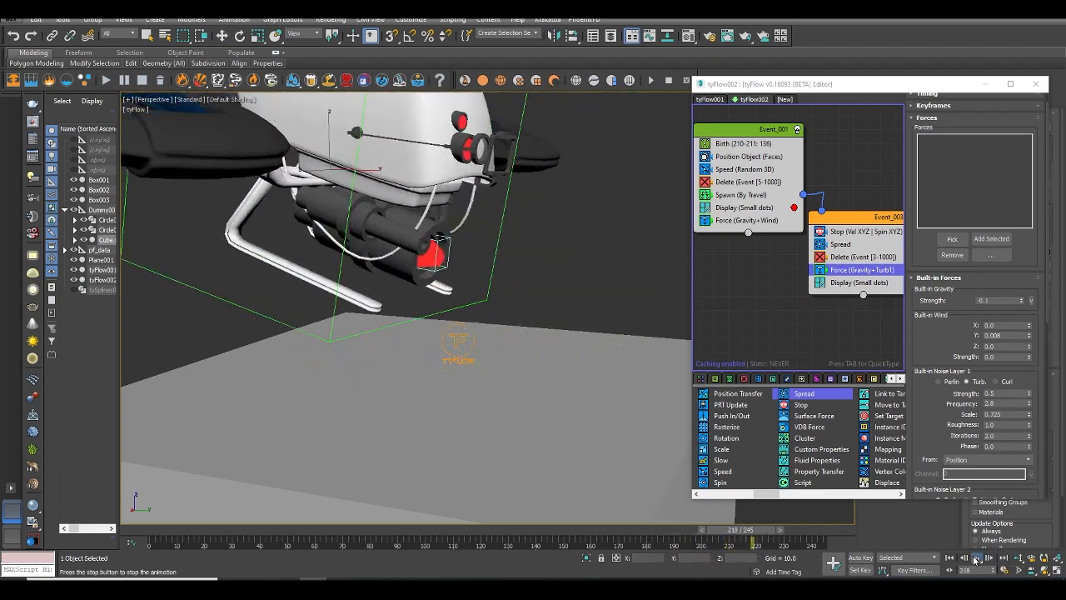
pyautogui.click(976, 559)
pyautogui.moveTo(808, 533); pyautogui.dragTo(748, 535)
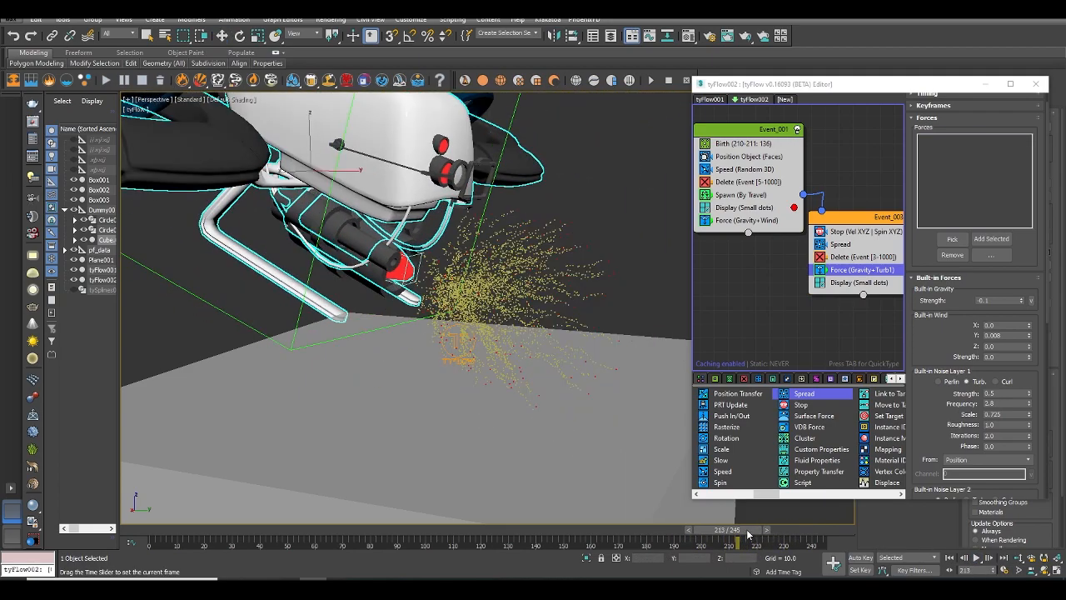
pyautogui.moveTo(589, 359)
pyautogui.keyDown('alt'); pyautogui.mouseDown(button='middle')
pyautogui.moveTo(557, 358)
pyautogui.moveTo(514, 333)
pyautogui.moveTo(585, 376)
pyautogui.moveTo(587, 344)
pyautogui.moveTo(628, 308)
pyautogui.mouseUp(button='middle'); pyautogui.keyUp('alt')
pyautogui.scroll(3, 553, 352)
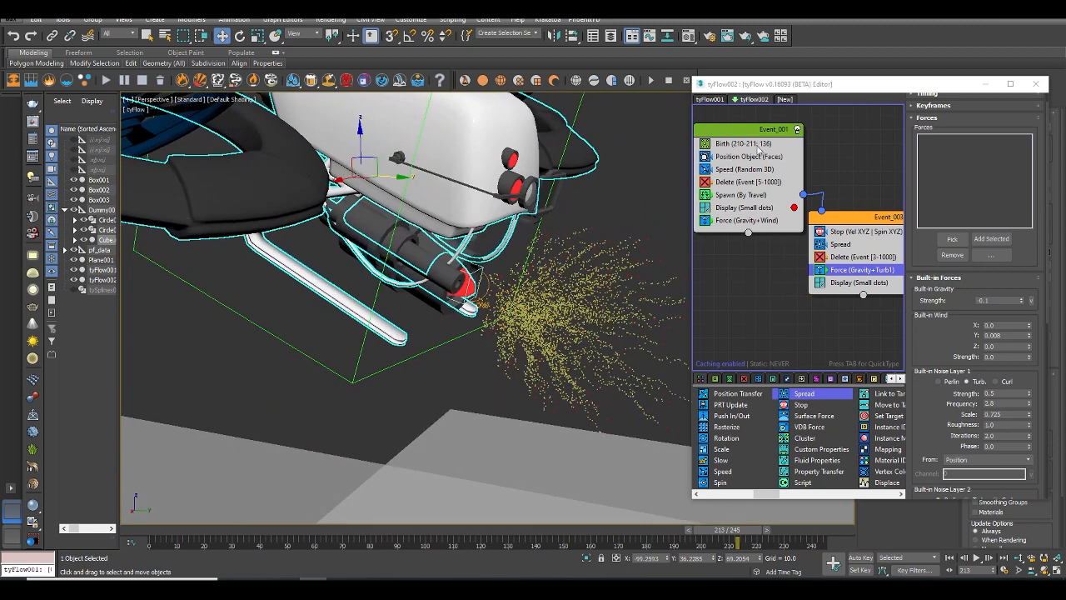
# - Set the magnitude of Event_001's Speed operator to 3 and view the burst from another angle
pyautogui.click(743, 170)
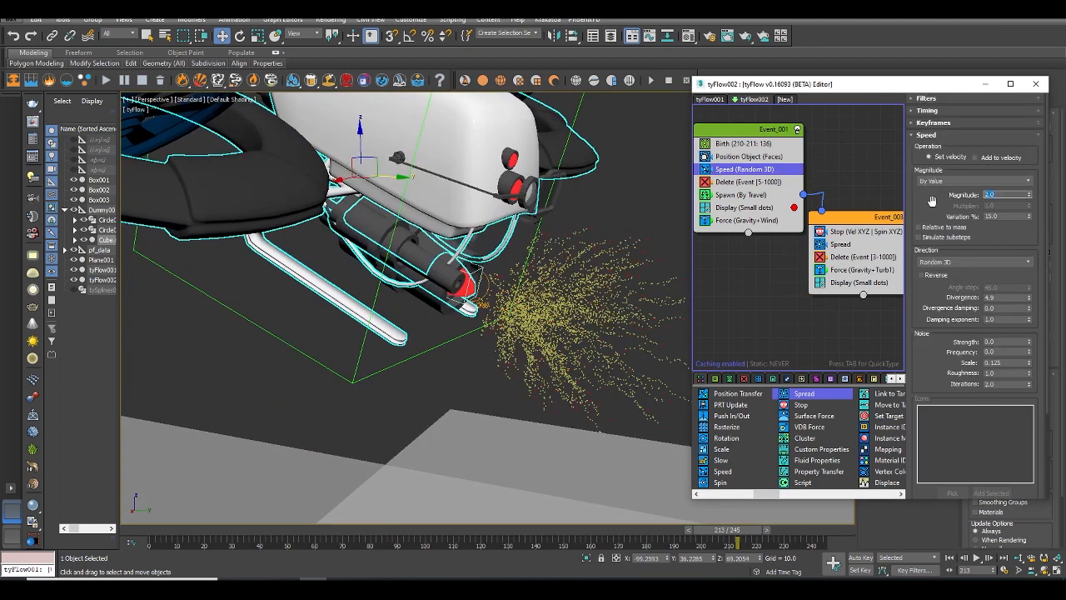
pyautogui.write('3')
pyautogui.press('Return')
pyautogui.keyDown('alt'); pyautogui.moveTo(607, 231); pyautogui.dragTo(583, 255, button='middle'); pyautogui.keyUp('alt')
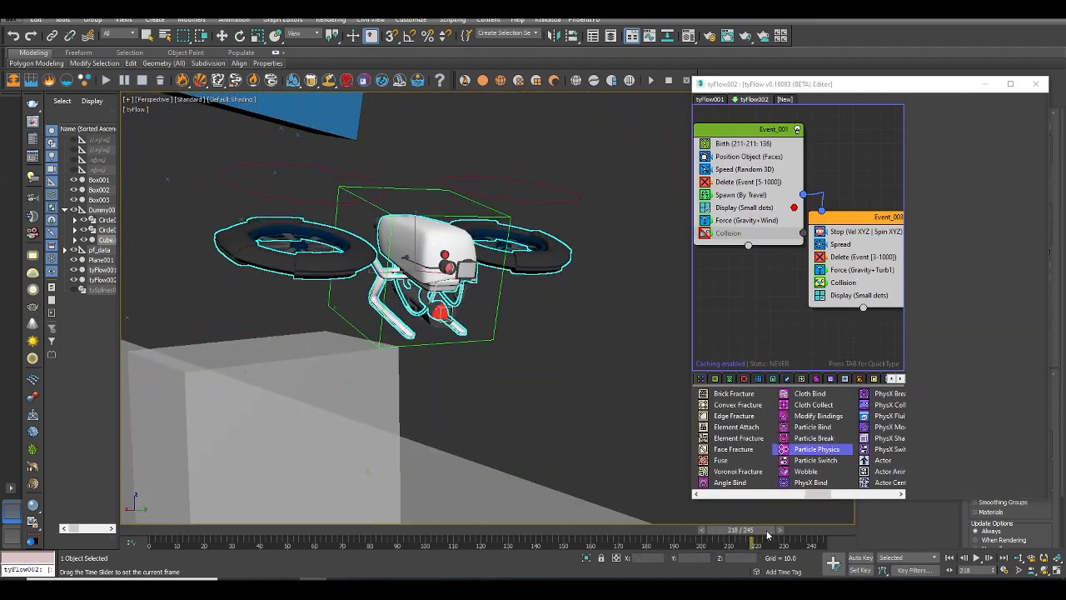
# - Delete the disabled Collision operator from Event_001, keeping the one in Event_003
pyautogui.moveTo(767, 534)
pyautogui.mouseDown()
pyautogui.moveTo(727, 536)
pyautogui.moveTo(752, 546)
pyautogui.moveTo(688, 545)
pyautogui.moveTo(762, 558)
pyautogui.mouseUp()
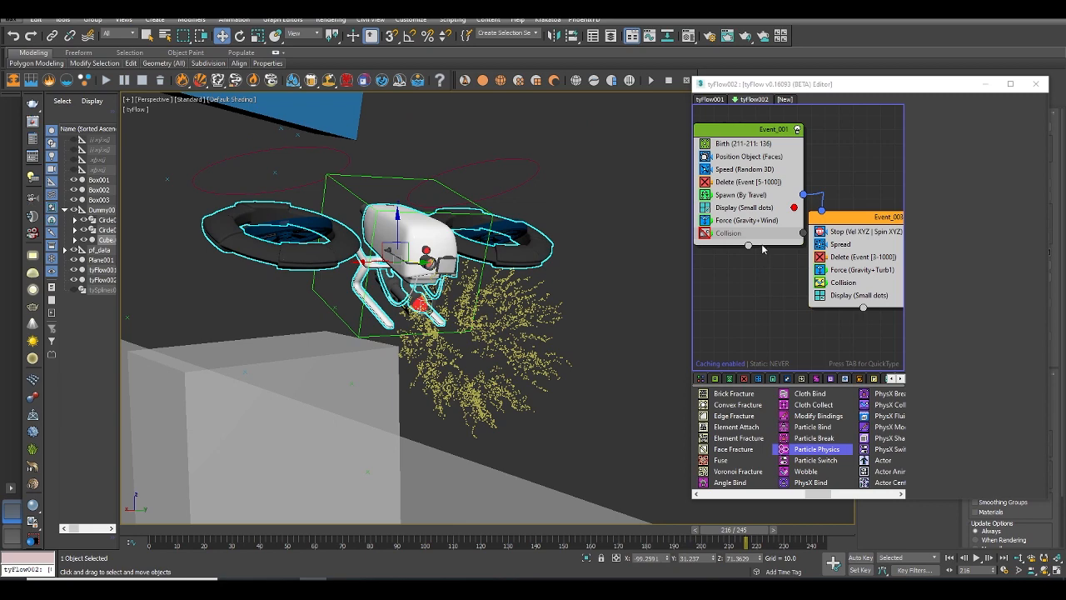
pyautogui.click(741, 235)
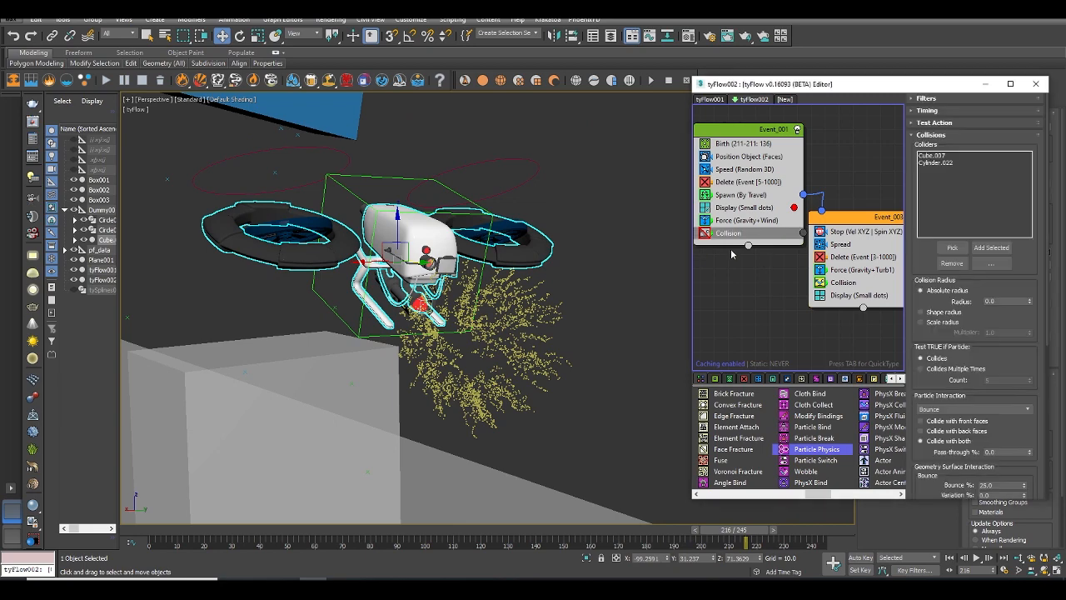
pyautogui.press('Delete')
# - Unhide the tySplines object and check the strands together with the particle burst back to frame 210
pyautogui.keyDown('alt'); pyautogui.moveTo(578, 401); pyautogui.dragTo(554, 405, button='middle'); pyautogui.keyUp('alt')
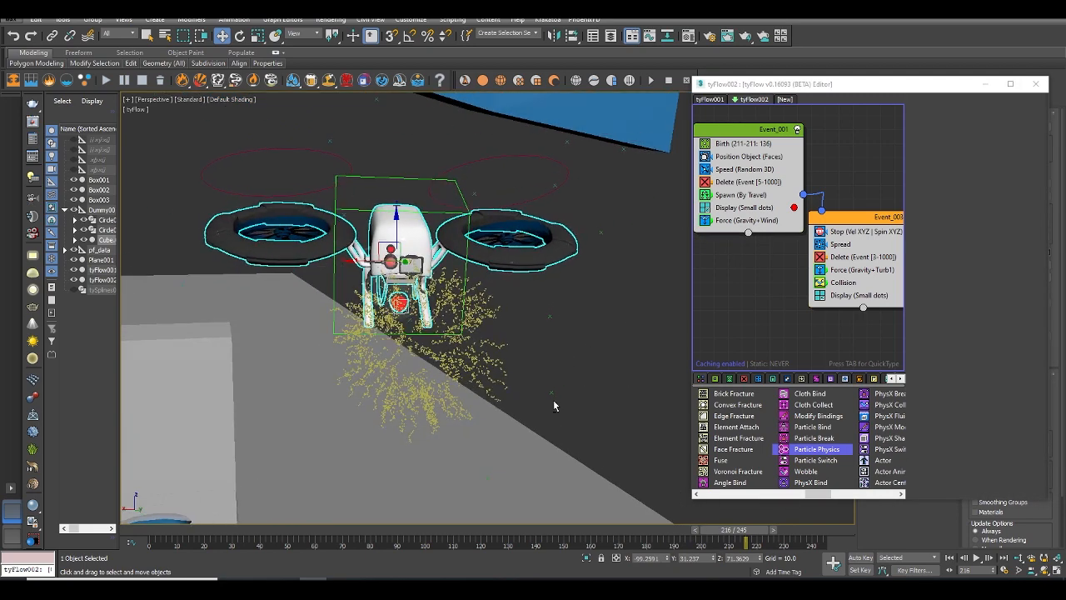
pyautogui.click(73, 290)
pyautogui.keyDown('alt'); pyautogui.moveTo(500, 358); pyautogui.dragTo(612, 512, button='middle'); pyautogui.keyUp('alt')
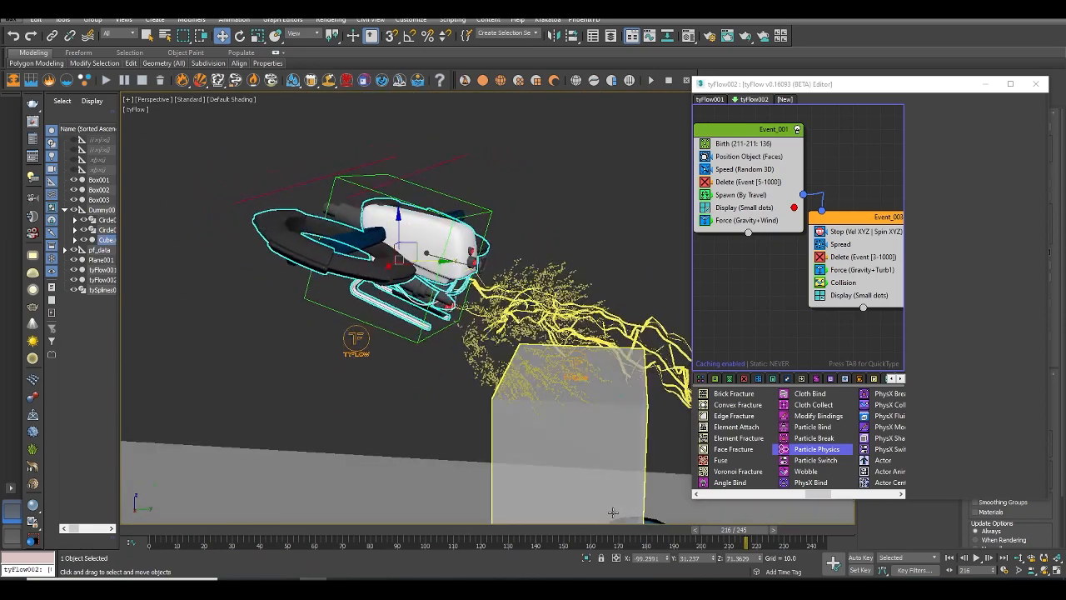
pyautogui.moveTo(742, 534)
pyautogui.mouseDown()
pyautogui.moveTo(728, 533)
pyautogui.moveTo(766, 531)
pyautogui.moveTo(734, 537)
pyautogui.mouseUp()
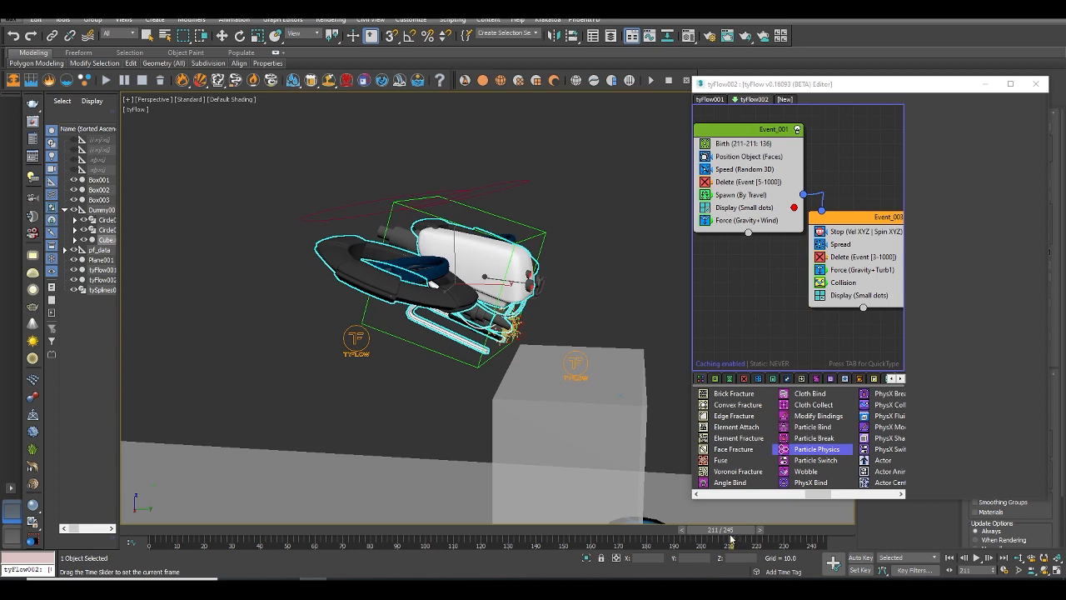
pyautogui.press('w')
# - Set the end frame of the Birth operator in tyFlow001 to 215 and check the strands at frame 218
pyautogui.click(713, 99)
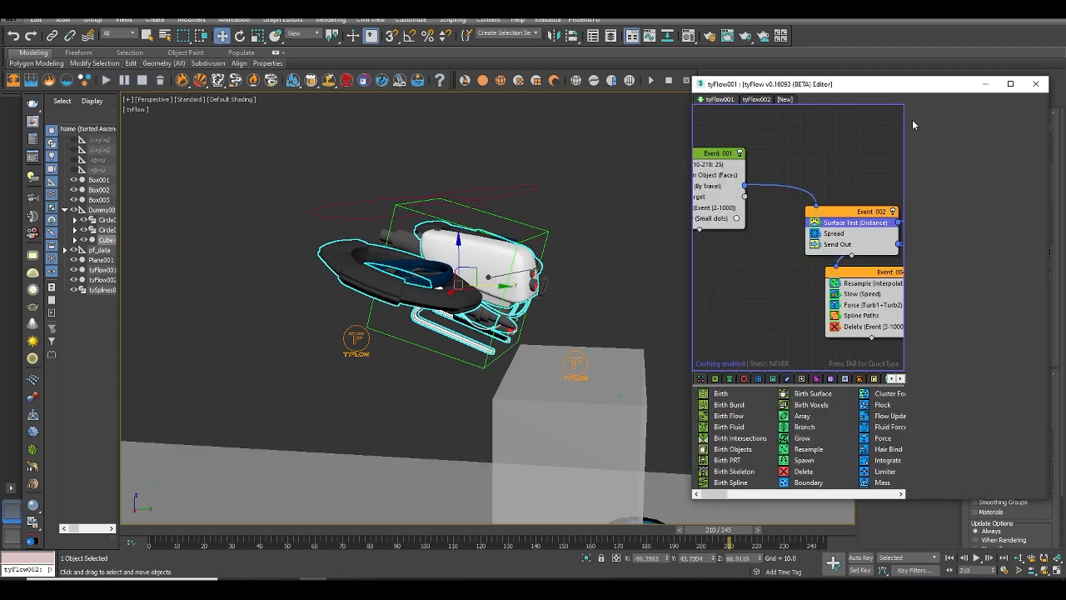
pyautogui.click(718, 164)
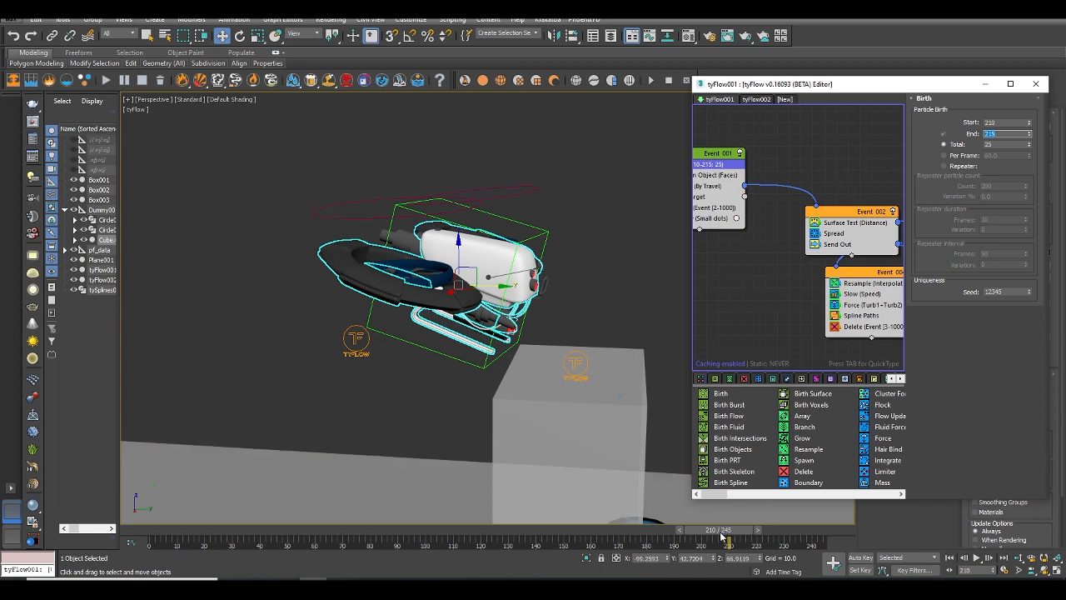
pyautogui.moveTo(721, 536); pyautogui.dragTo(754, 535)
# - Inspect the Surface Test objects in Event_002 and move Sphere001 down and out in front of the drone's gun barrel
pyautogui.click(848, 223)
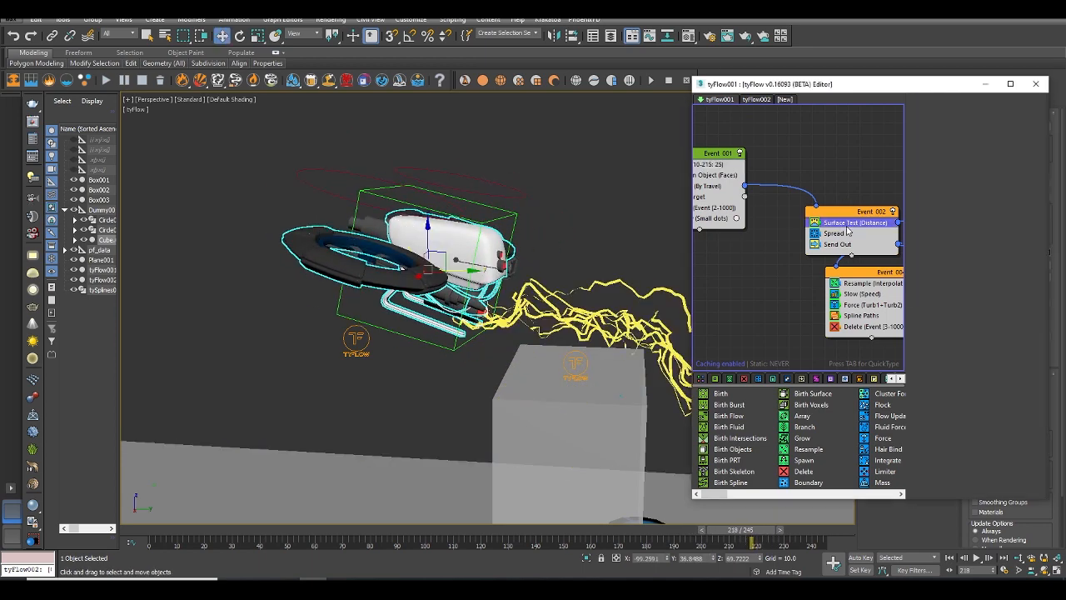
pyautogui.moveTo(953, 344); pyautogui.dragTo(964, 284)
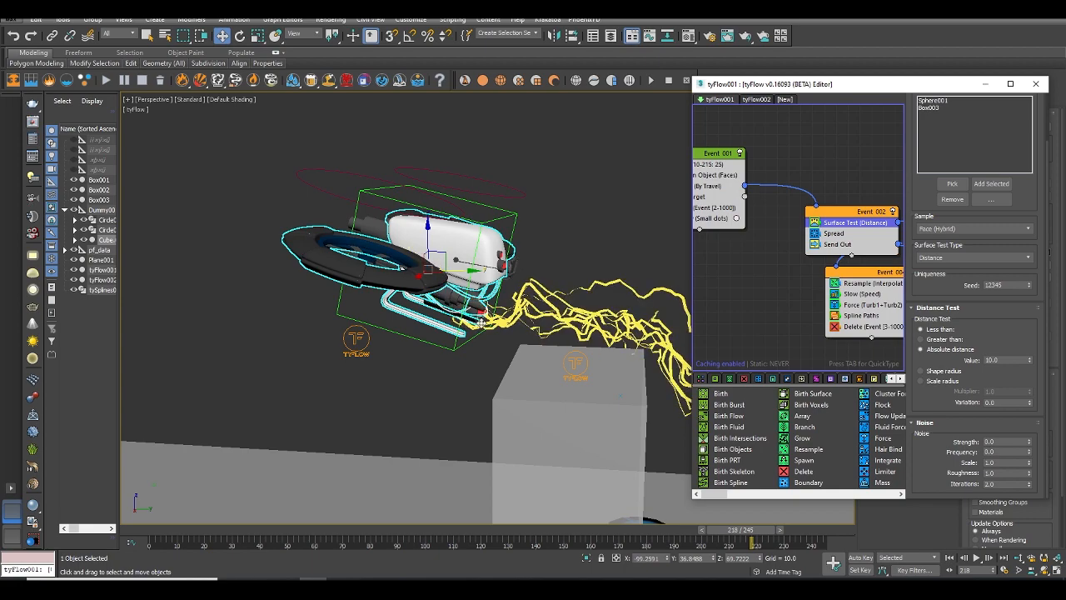
pyautogui.scroll(5, 482, 322)
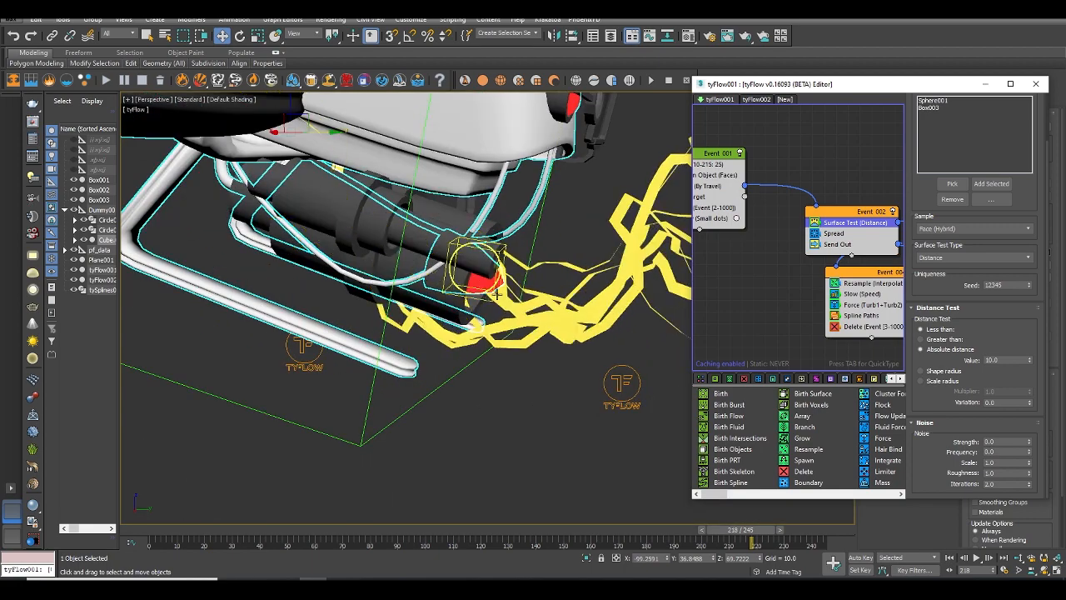
pyautogui.click(559, 247)
pyautogui.click(493, 282)
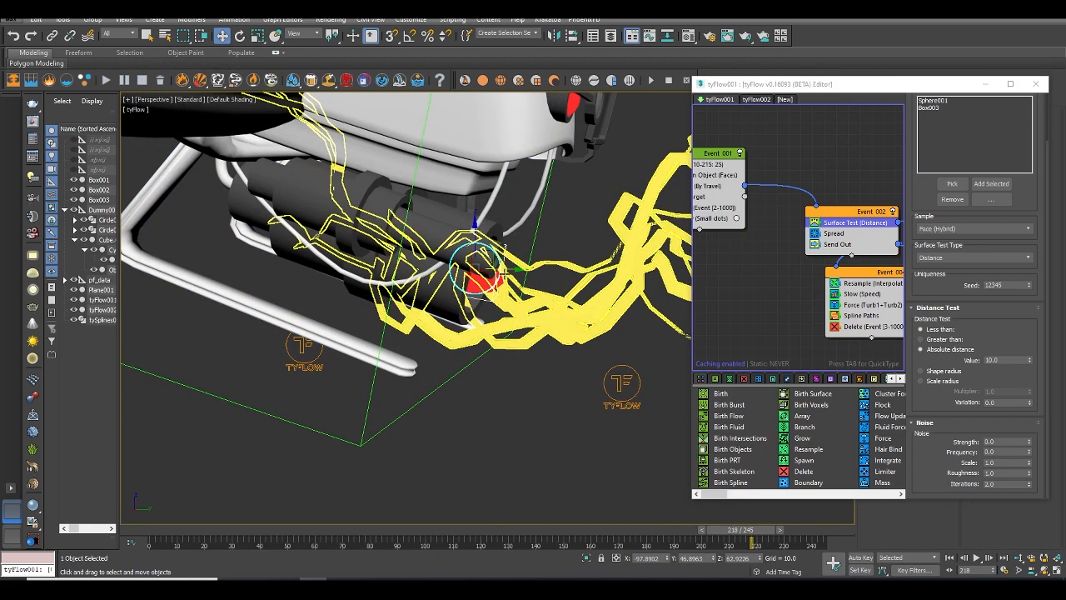
pyautogui.moveTo(503, 271); pyautogui.dragTo(532, 277)
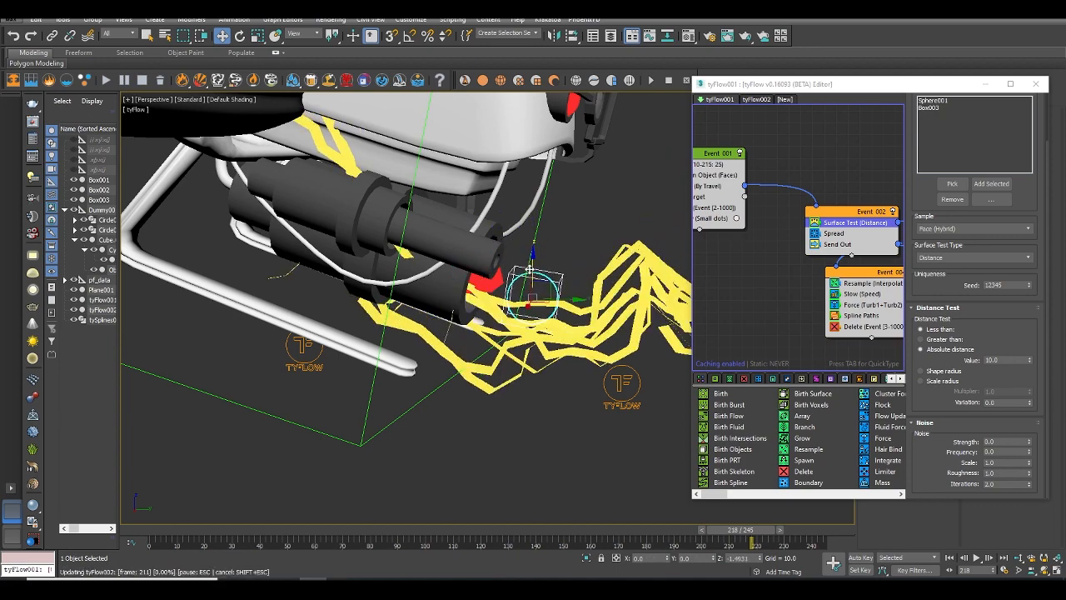
# - Check the strands around the moved sphere at frame 217 from other angles and from farther away
pyautogui.scroll(-2, 532, 260)
pyautogui.keyDown('alt'); pyautogui.moveTo(531, 260); pyautogui.dragTo(600, 316, button='middle'); pyautogui.keyUp('alt')
pyautogui.moveTo(752, 532)
pyautogui.mouseDown()
pyautogui.moveTo(731, 533)
pyautogui.moveTo(759, 534)
pyautogui.moveTo(749, 536)
pyautogui.mouseUp()
pyautogui.scroll(-4, 553, 359)
pyautogui.keyDown('alt'); pyautogui.moveTo(602, 375); pyautogui.dragTo(340, 397, button='middle'); pyautogui.keyUp('alt')
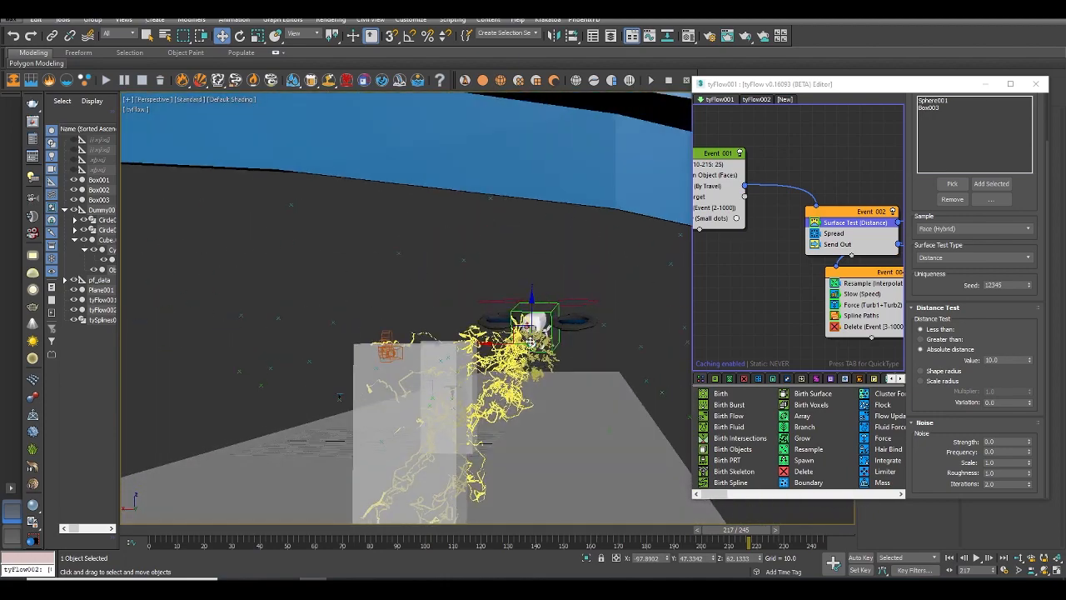
# - Switch to the camera view, close the tyFlow editor and check the strands and particle burst at frame 215
pyautogui.press('c')
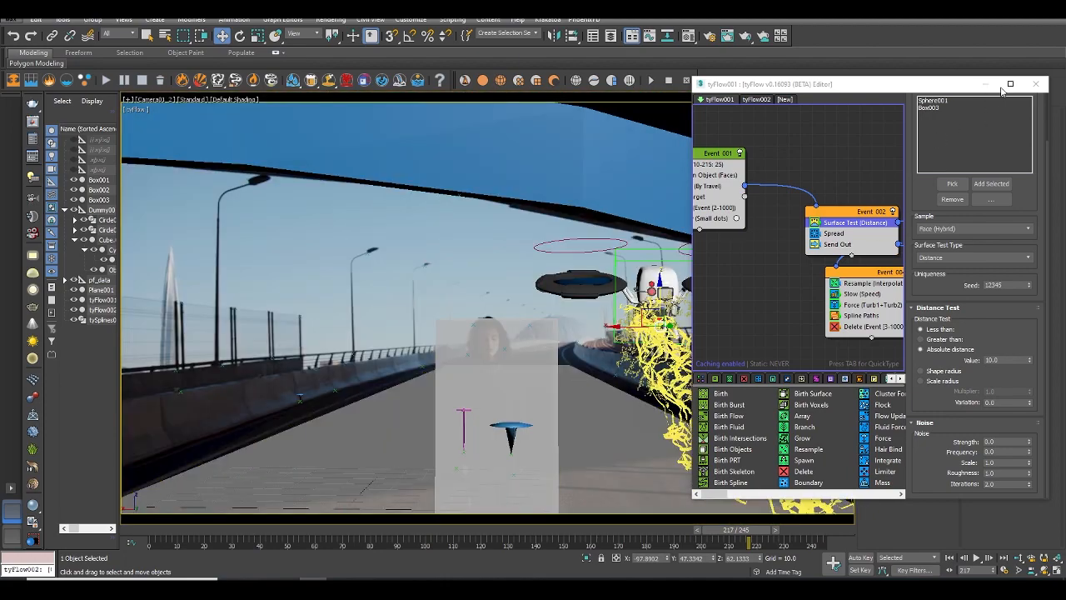
pyautogui.click(1035, 83)
pyautogui.moveTo(736, 534)
pyautogui.mouseDown()
pyautogui.moveTo(715, 534)
pyautogui.moveTo(759, 540)
pyautogui.moveTo(734, 538)
pyautogui.mouseUp()
pyautogui.press('w')
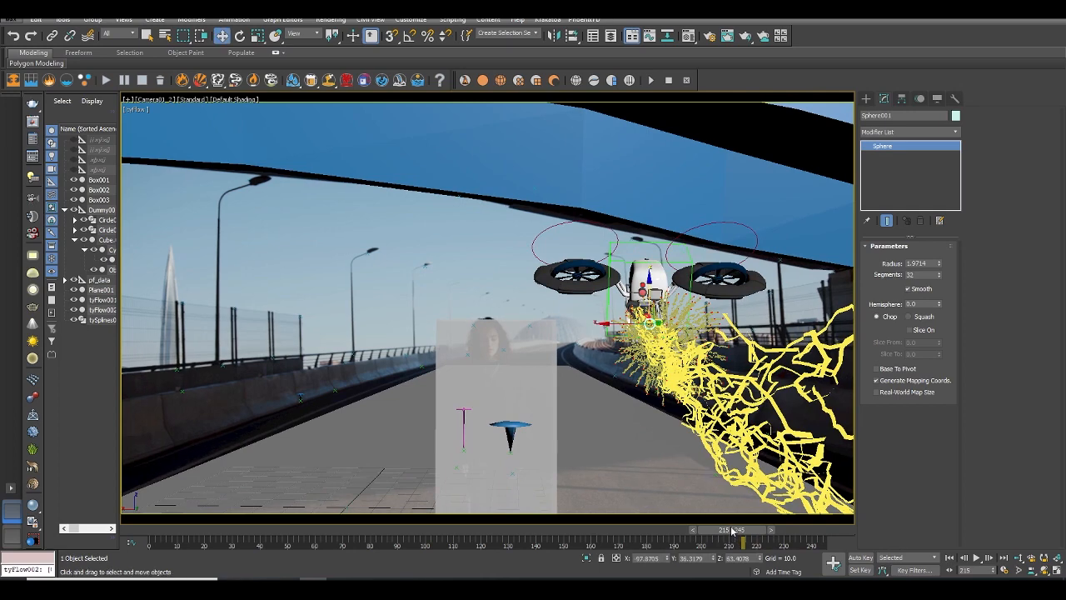